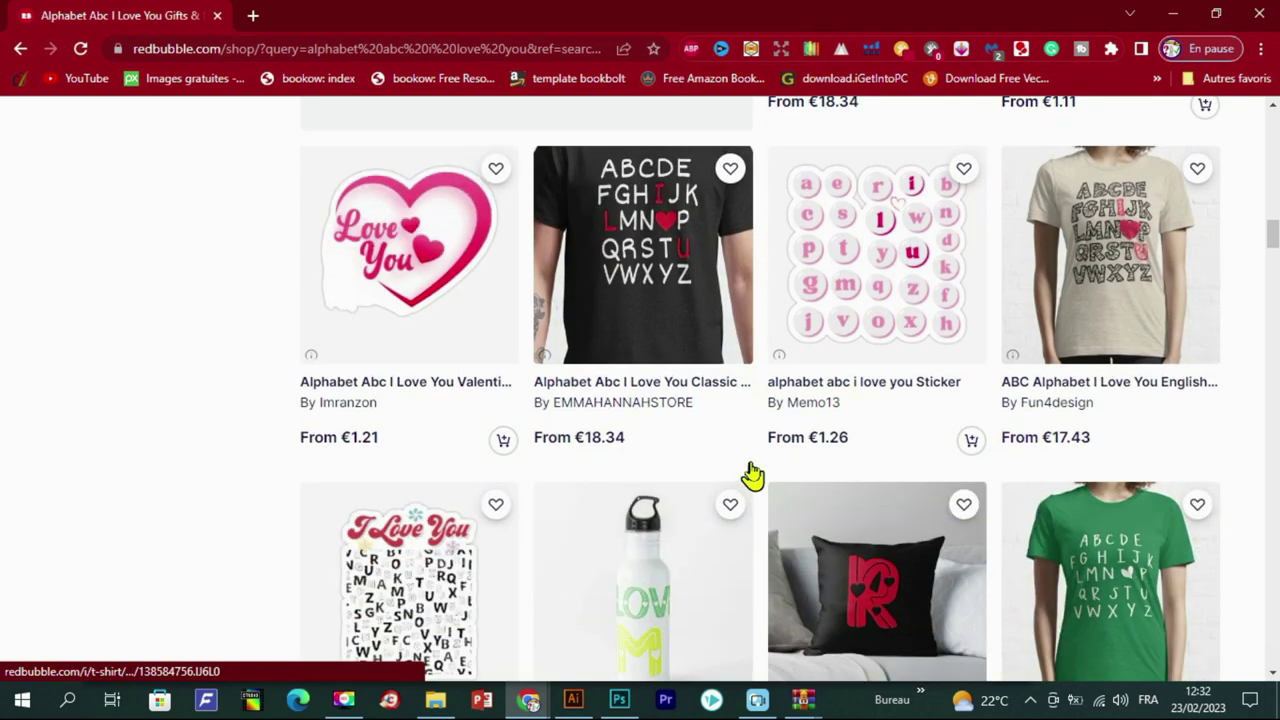
Step: Browse the Redbubble listings for alphabet ABC I love you products to examine existing designs
scroll(740, 505, down, 4)
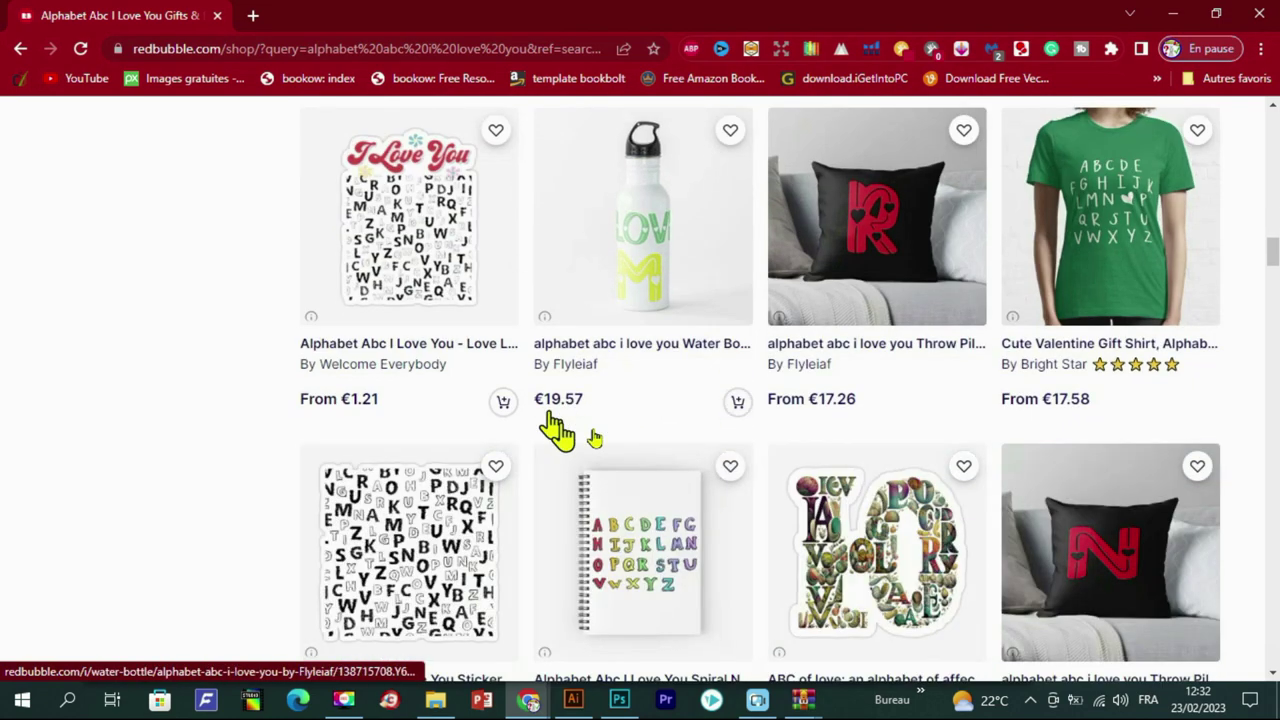
scroll(733, 415, down, 2)
scroll(729, 420, down, 2)
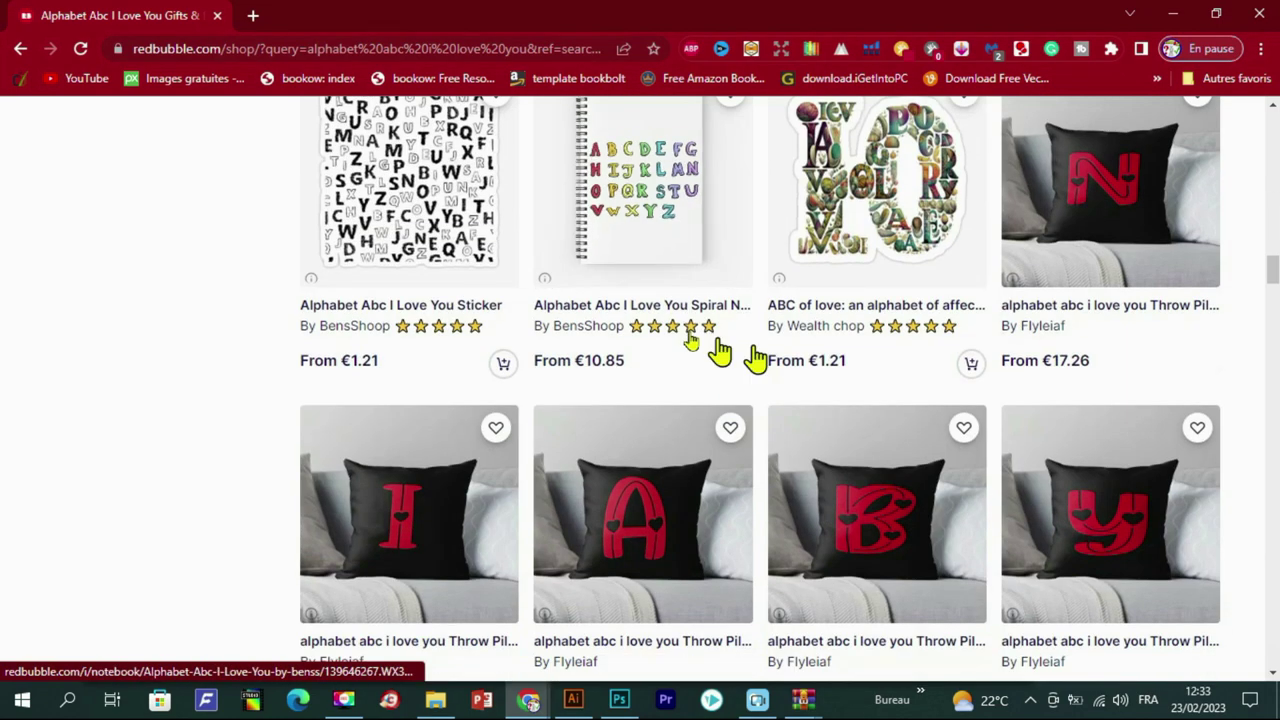
scroll(665, 430, down, 4)
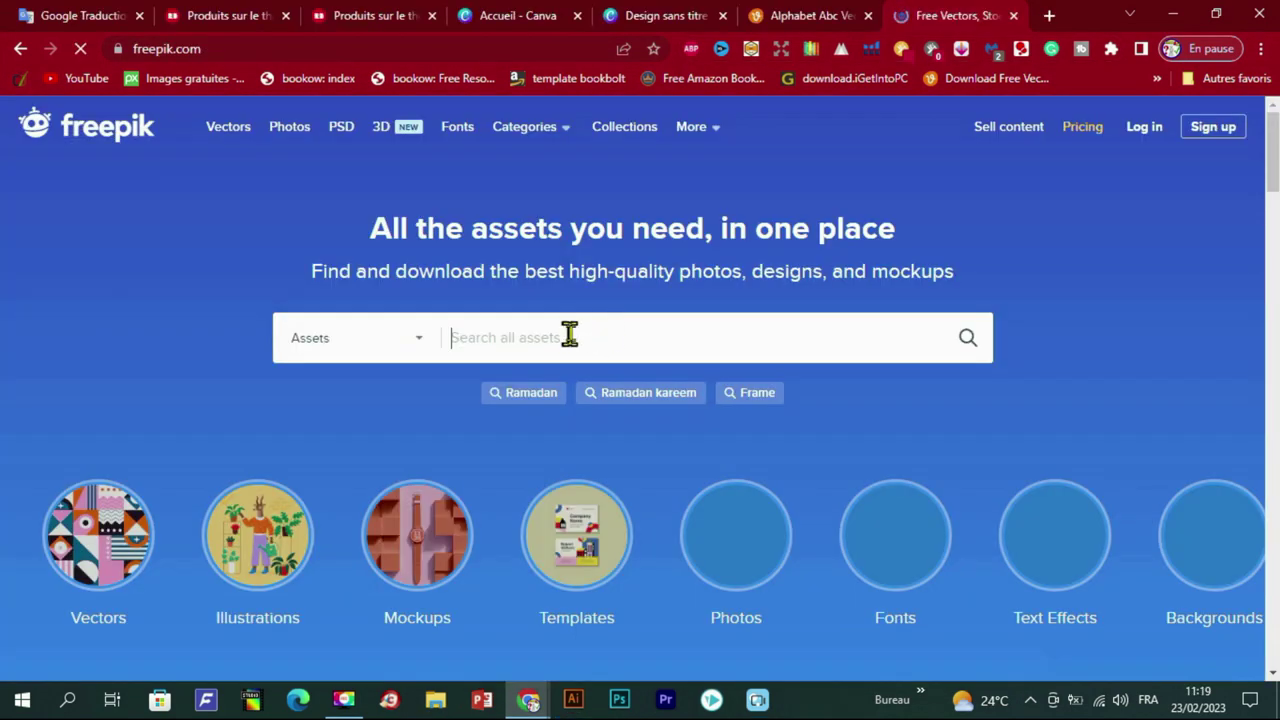
Step: Search Freepik for "alphabet abc" and look through the alphabet vector results
text(alphabet abc love you)
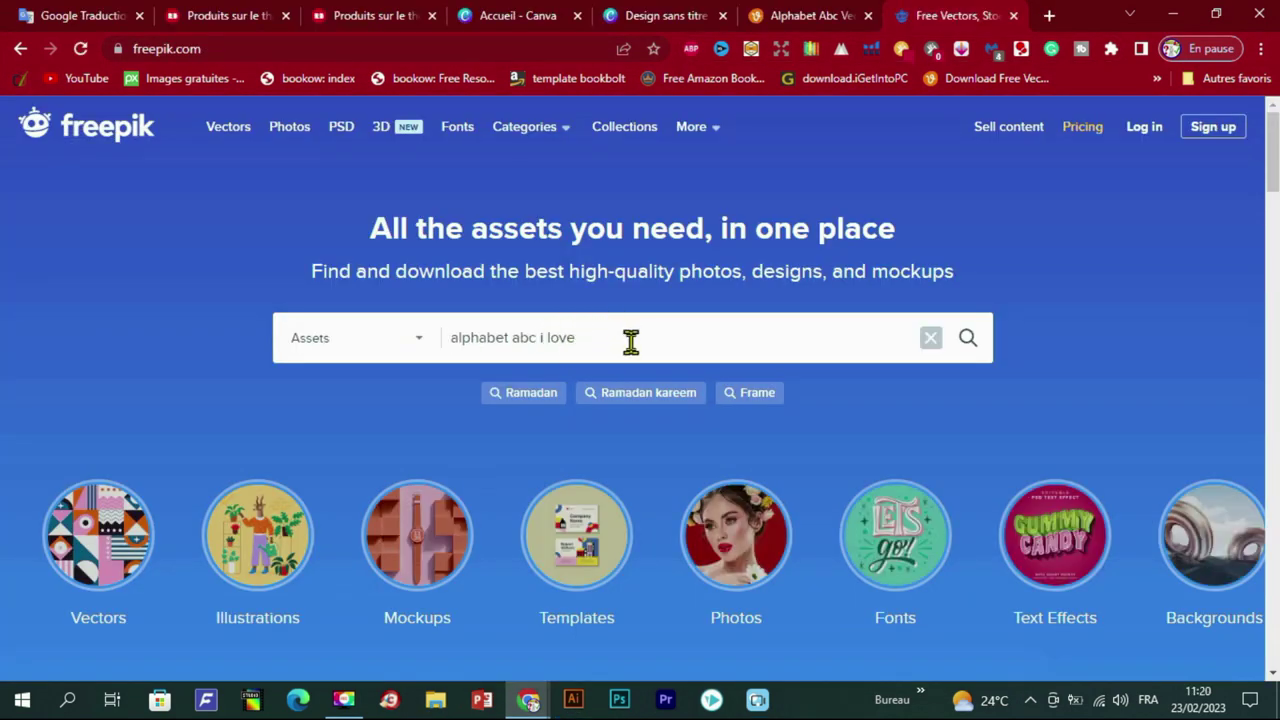
key(Return)
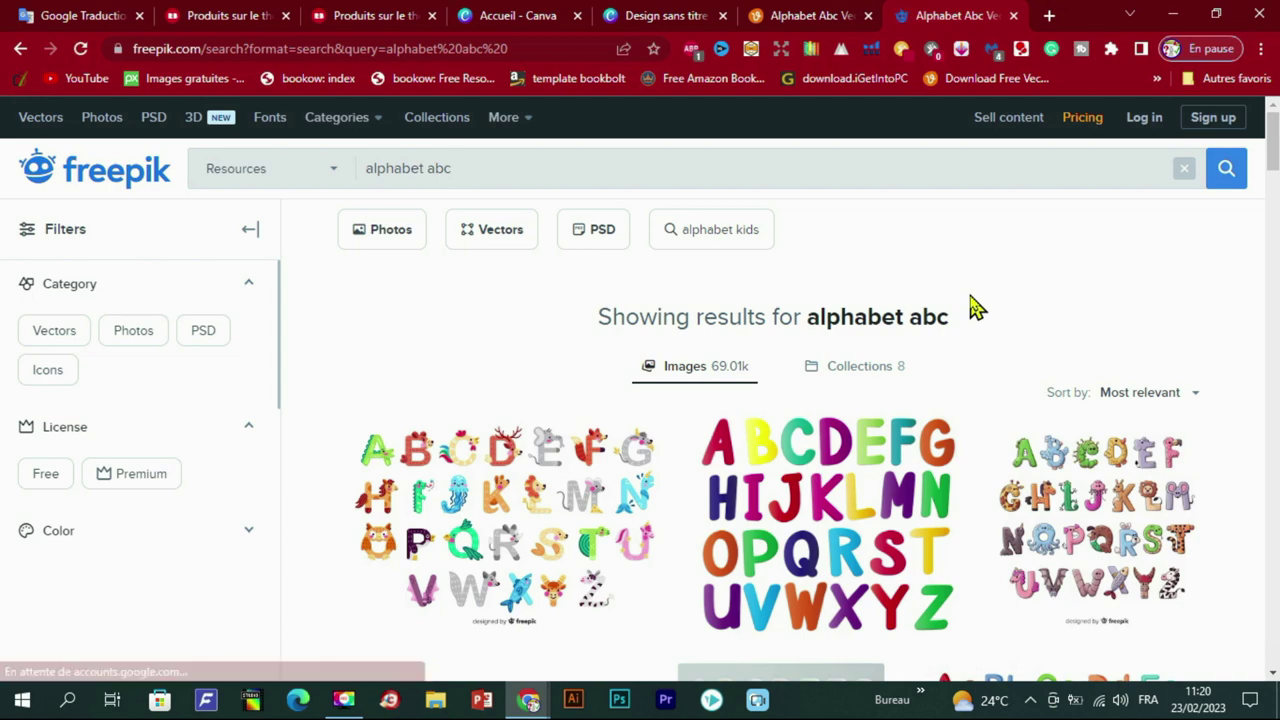
scroll(975, 312, down, 2)
scroll(975, 318, down, 3)
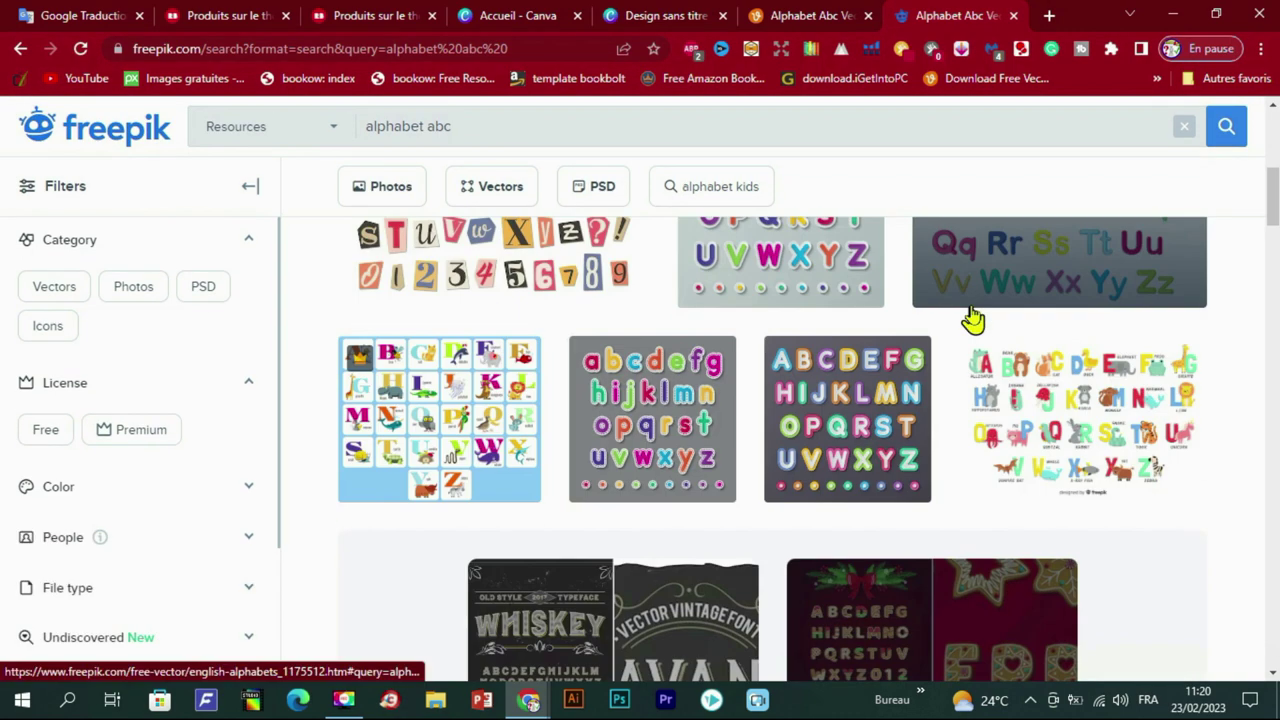
scroll(972, 320, up, 2)
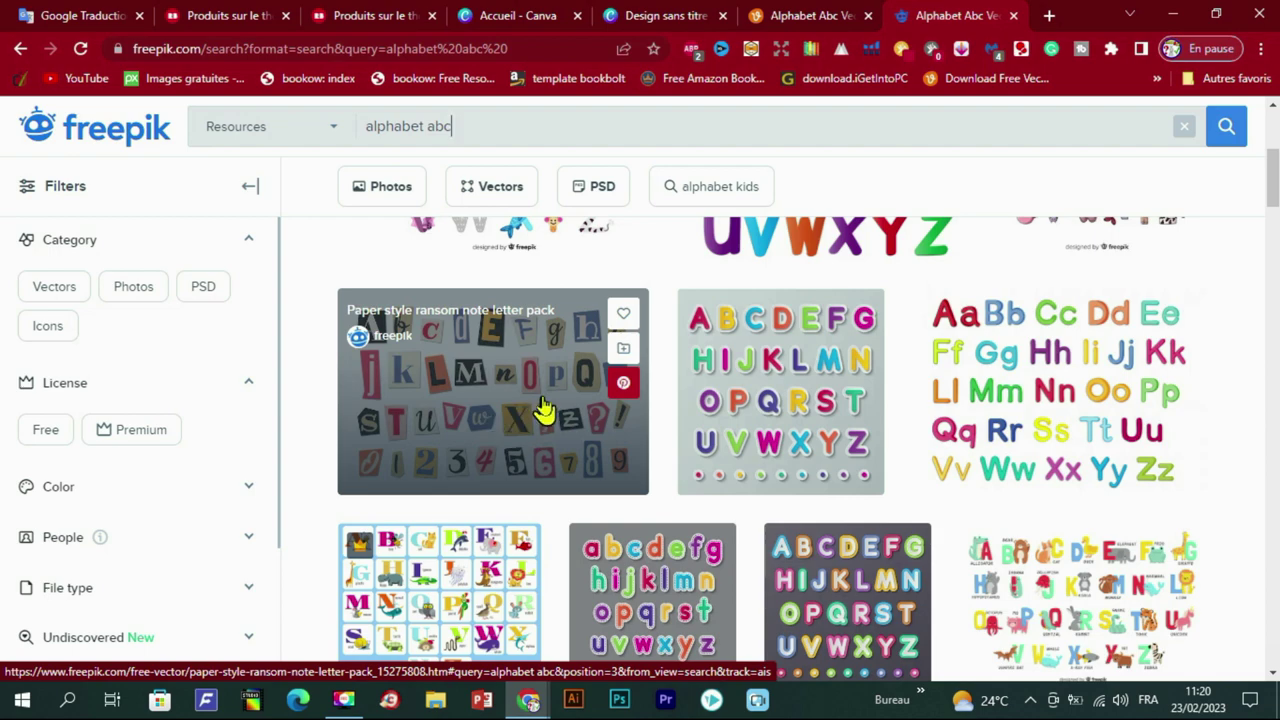
scroll(537, 420, down, 10)
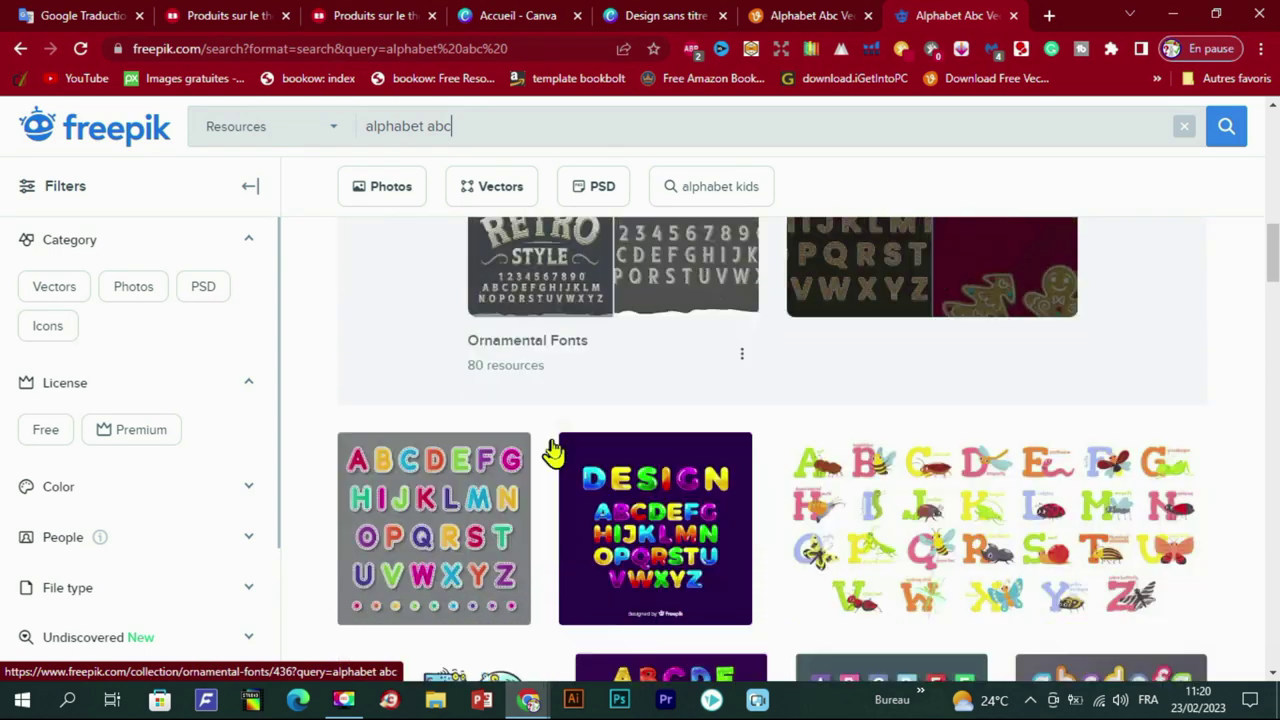
scroll(349, 486, down, 9)
scroll(350, 485, up, 3)
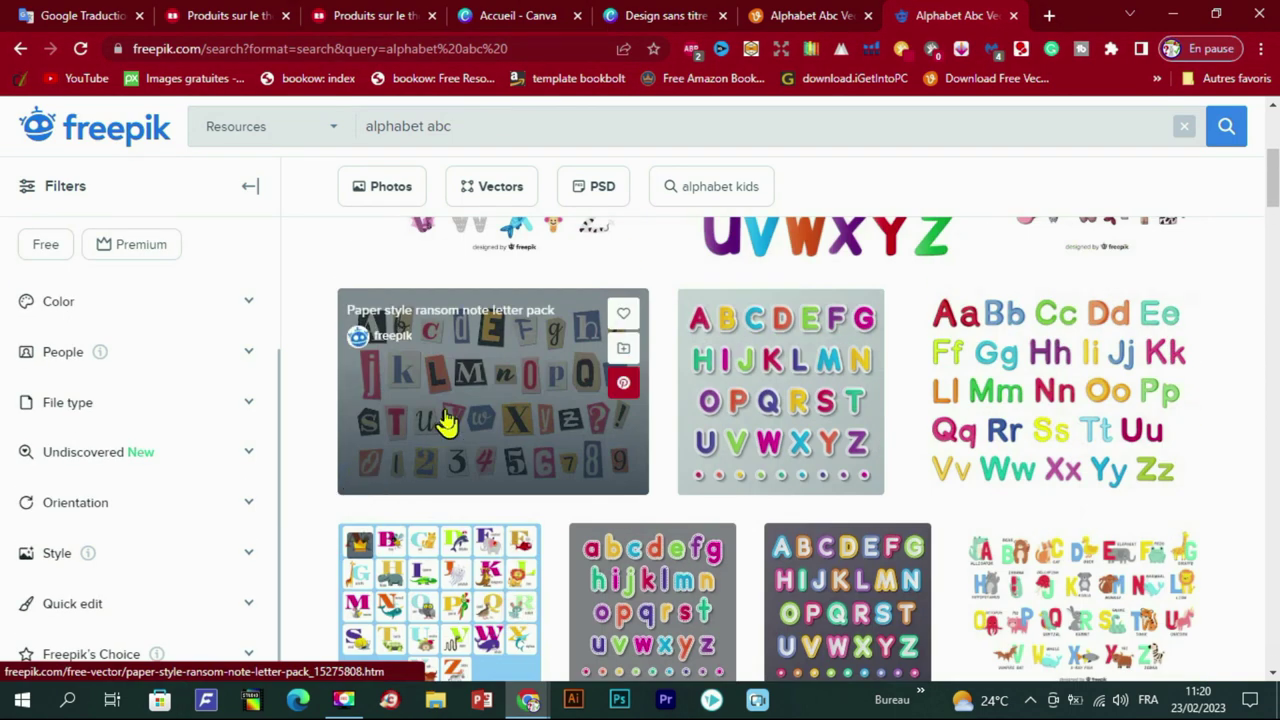
Step: Open the paper style ransom note letter pack and download it under the free license
click(447, 421)
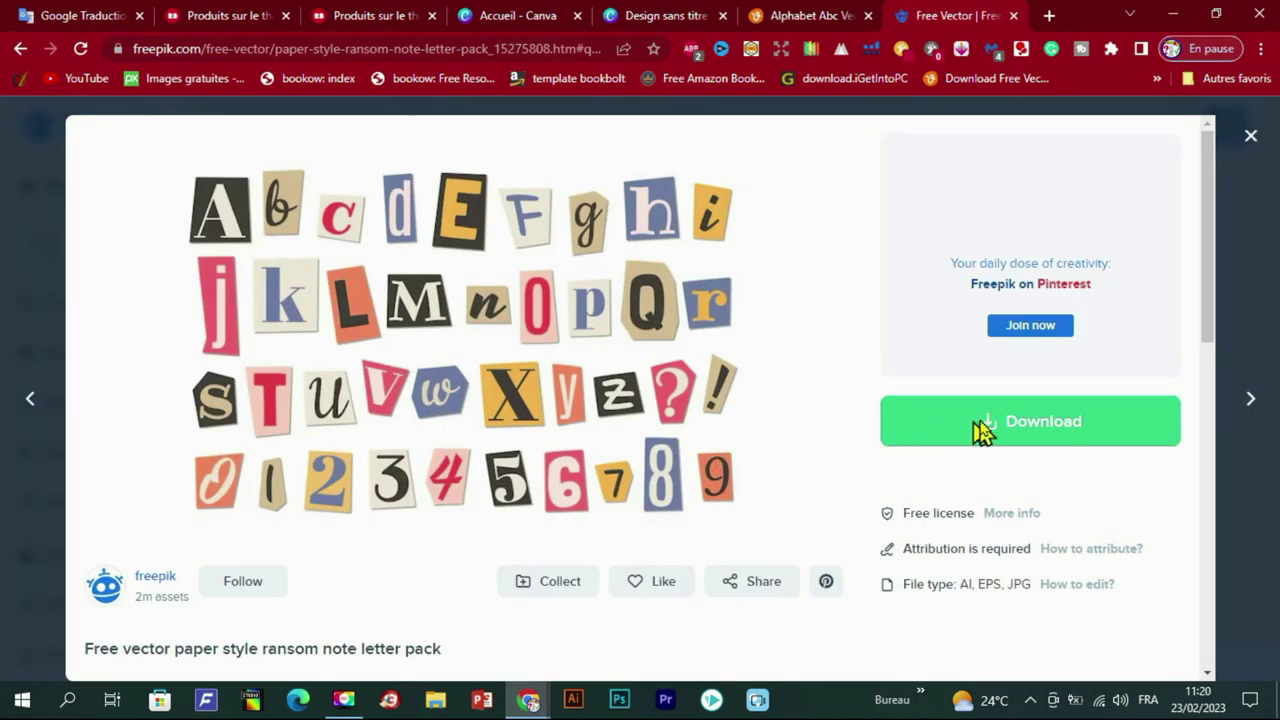
click(1000, 430)
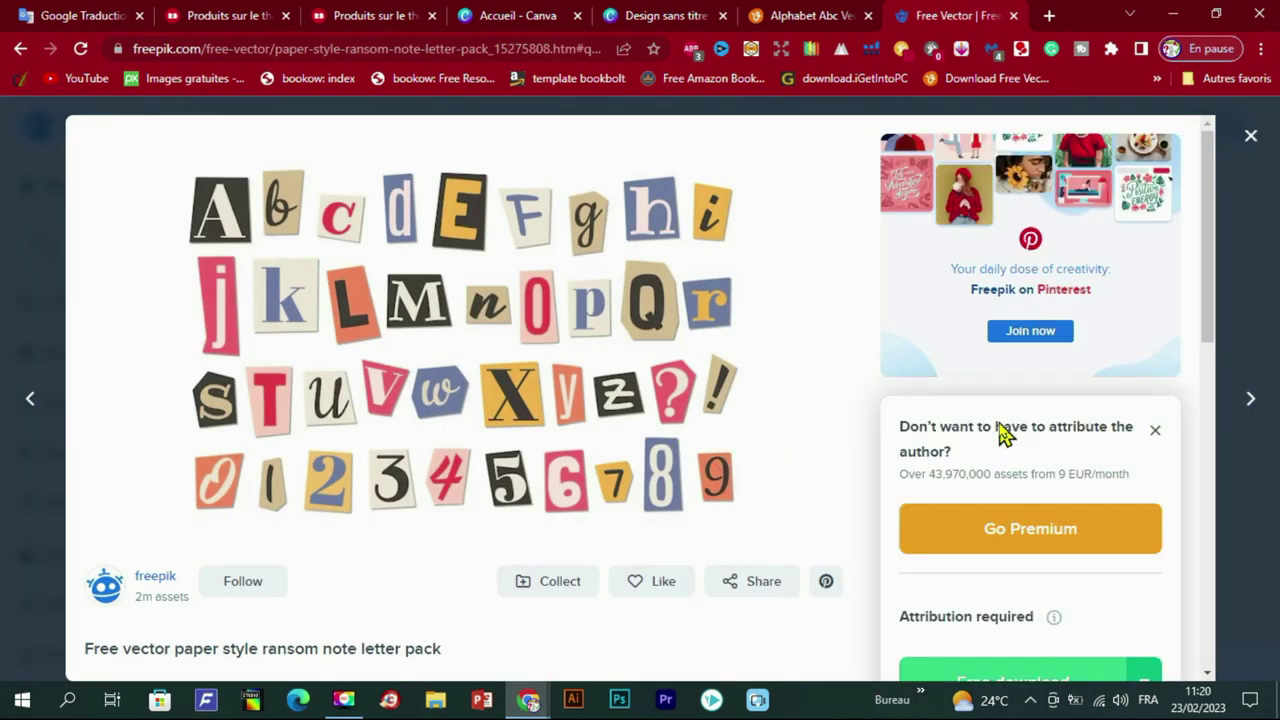
scroll(1006, 430, down, 2)
click(1036, 515)
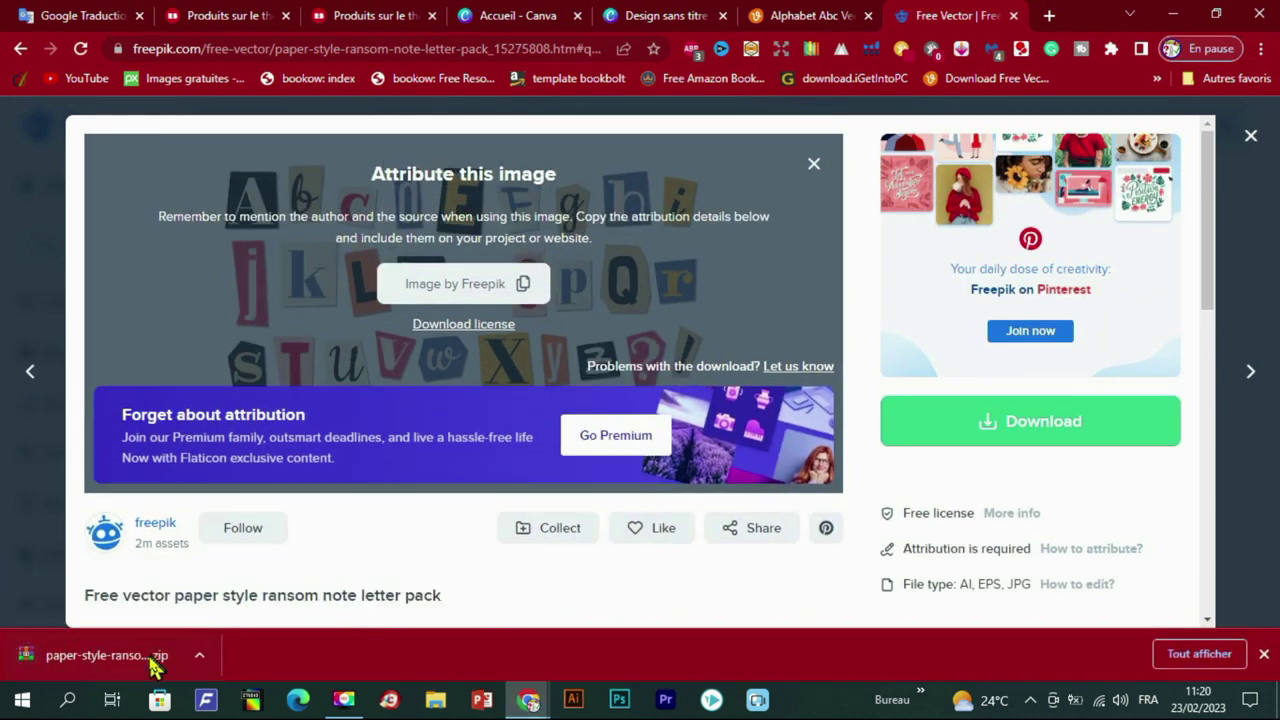
Step: Open 5524603.ai from the downloaded zip in Illustrator, discarding its embedded colour profile
right_click(155, 668)
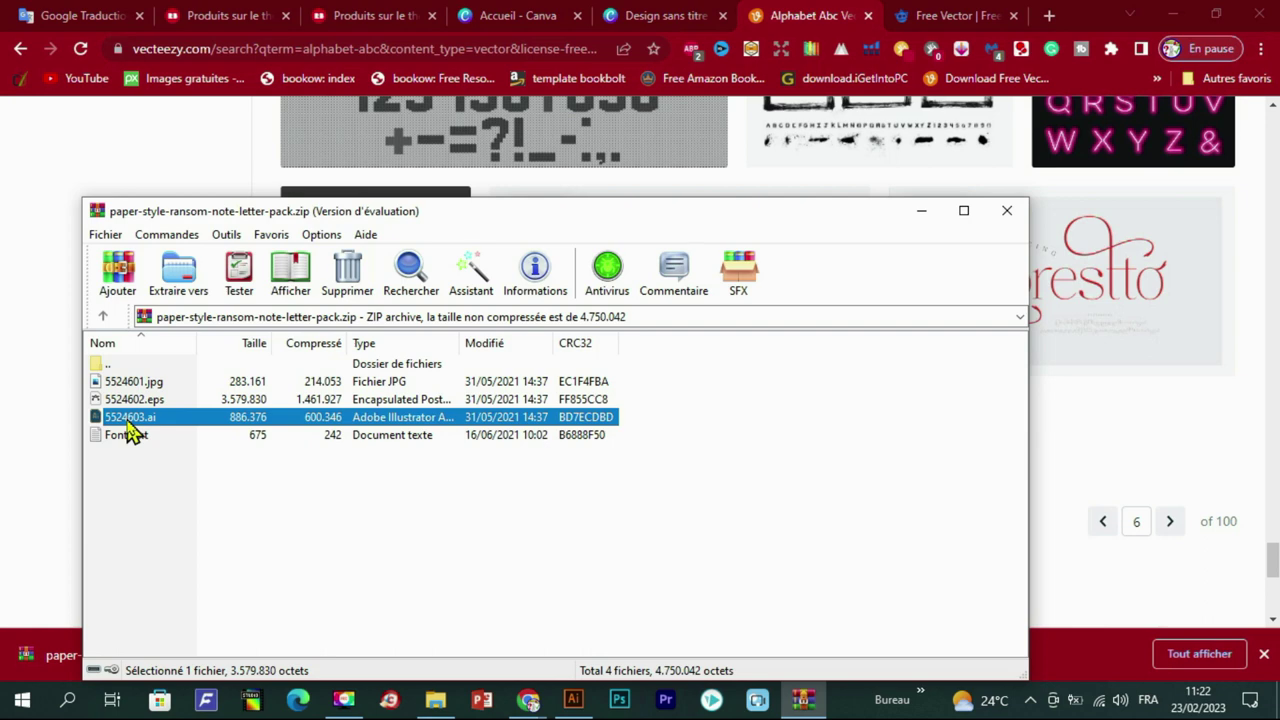
key(Return)
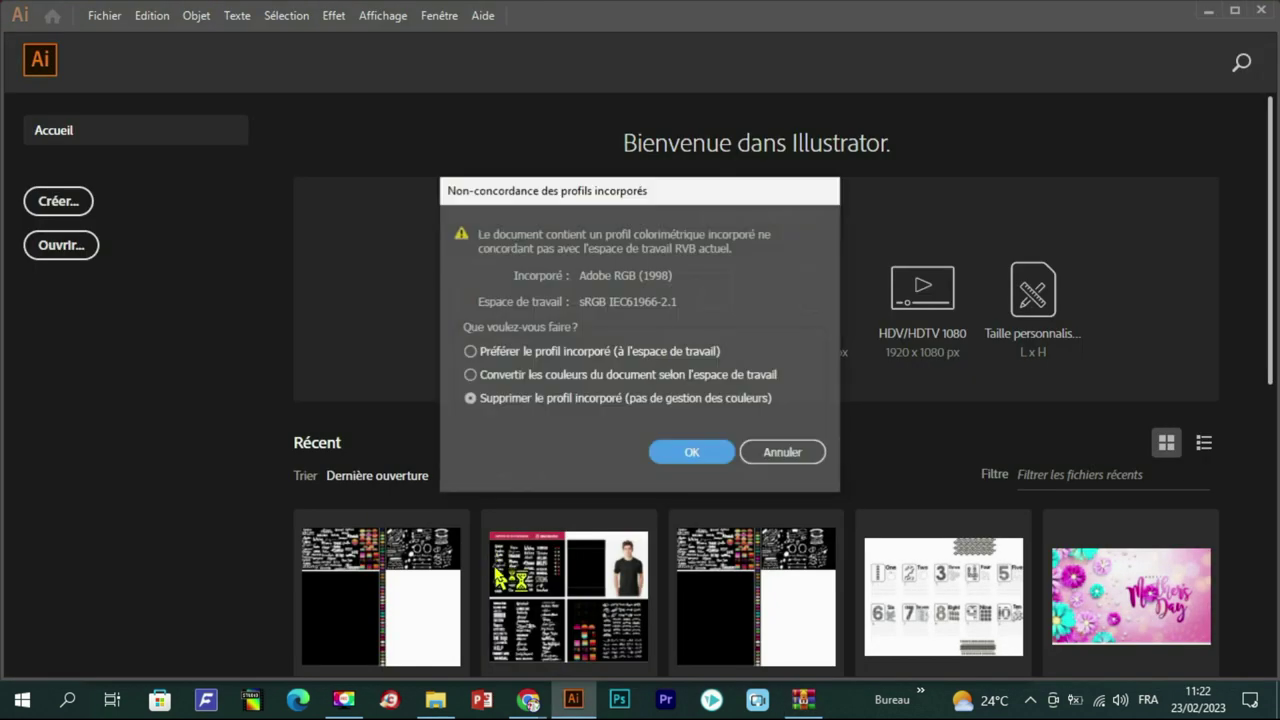
click(681, 453)
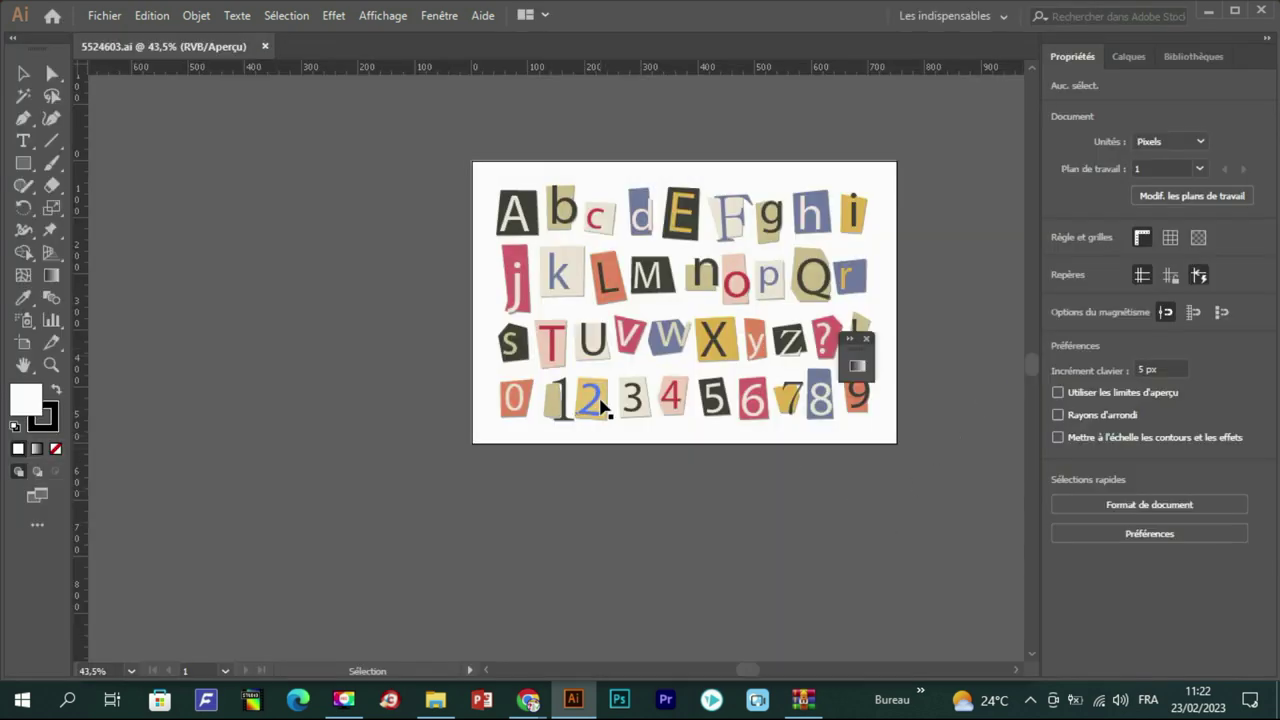
Step: Create a new one-artboard document of 4500 x 5400 px
click(104, 15)
click(123, 43)
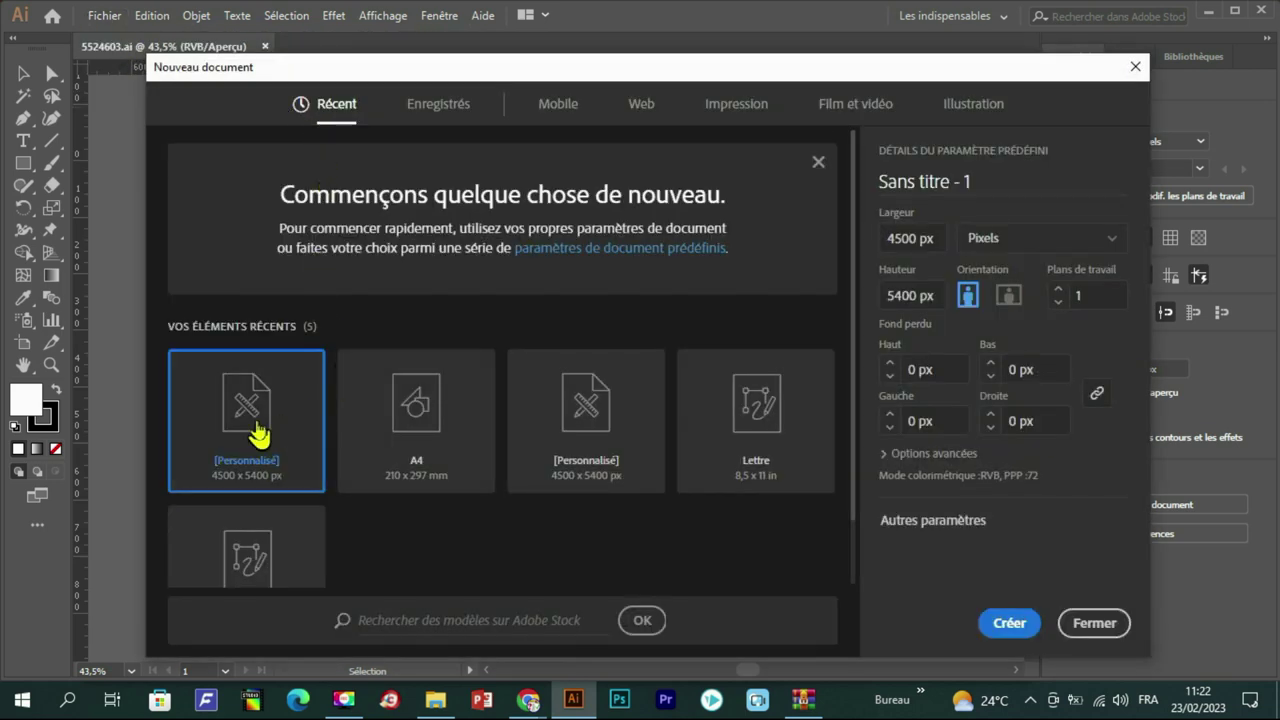
click(1006, 621)
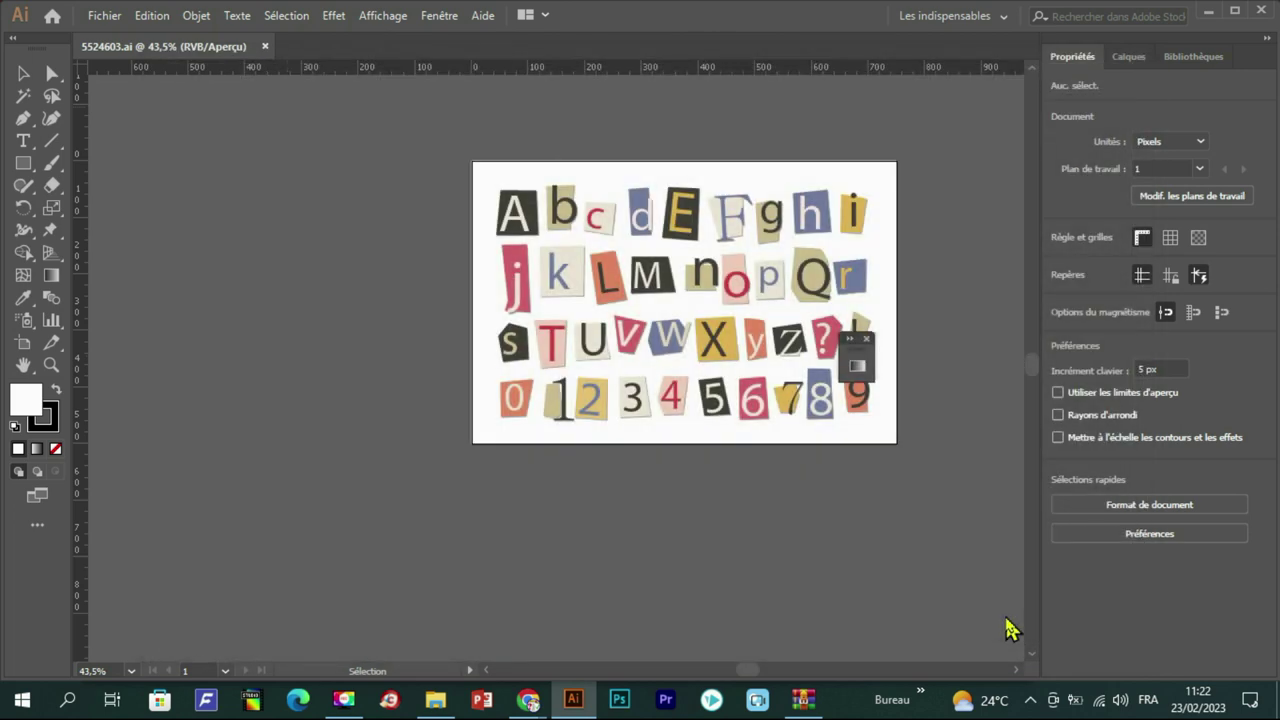
Step: Bring the ransom note letter artwork from 5524603.ai into the new document and enlarge it to fill most of the artboard
click(182, 50)
drag(586, 291, 706, 491)
drag(529, 491, 351, 595)
drag(706, 252, 766, 100)
click(821, 258)
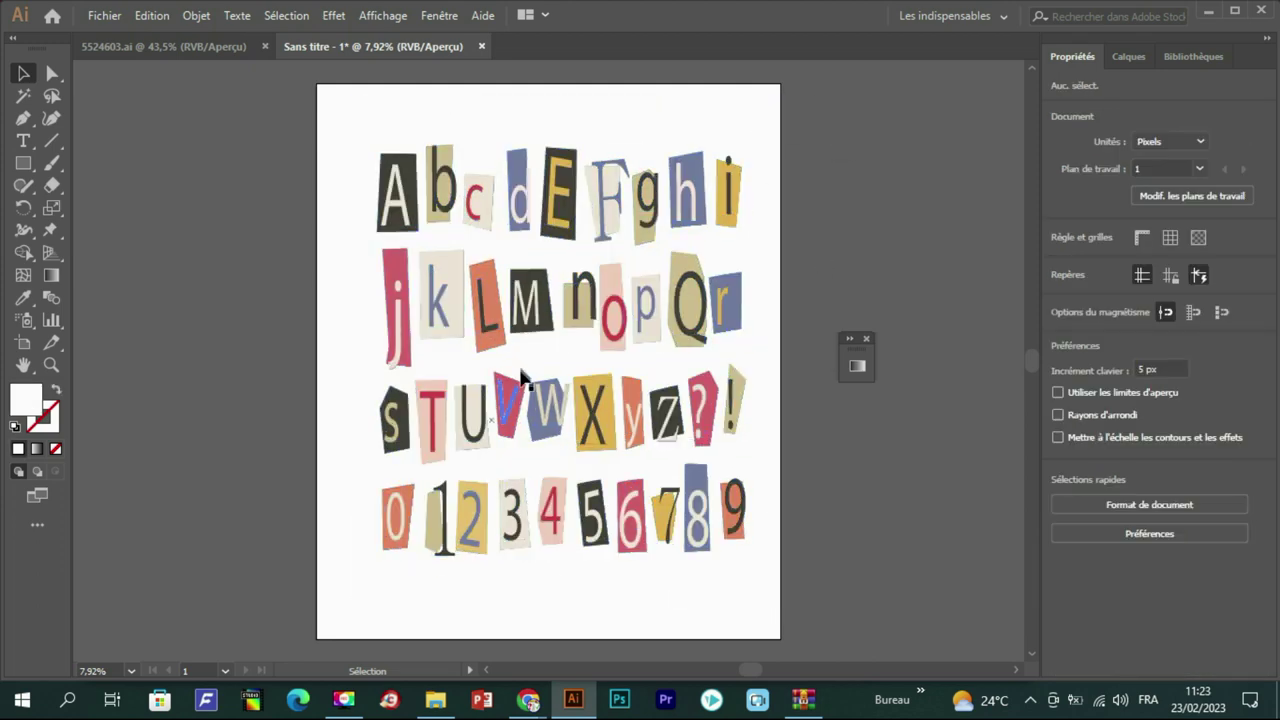
Step: Expand Calque 1 to examine the separate letter groups, and collapse it again
click(550, 352)
click(1128, 57)
click(1096, 86)
click(1073, 86)
click(1073, 86)
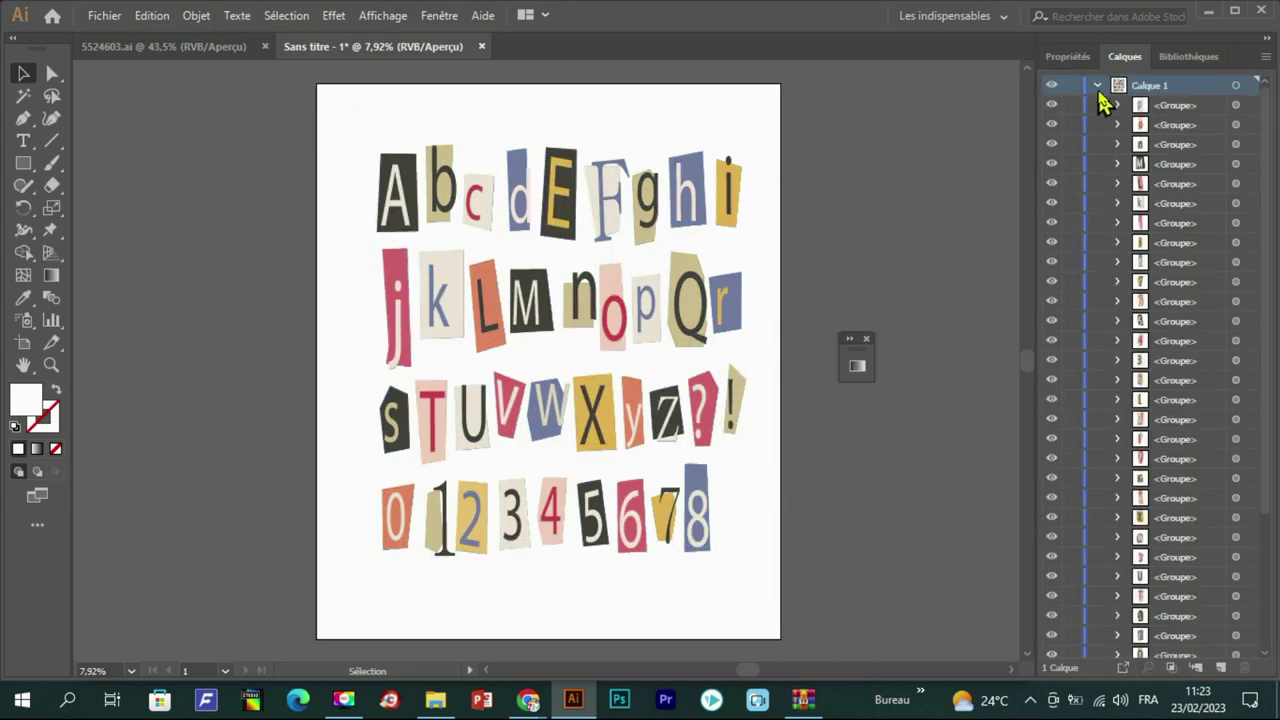
click(1096, 86)
Step: Delete the row of digits, the exclamation mark and the question mark so only the alphabet letters are left
click(550, 352)
click(51, 74)
drag(325, 487, 785, 605)
key(Delete)
click(733, 405)
key(Delete)
drag(690, 375, 714, 448)
key(Delete)
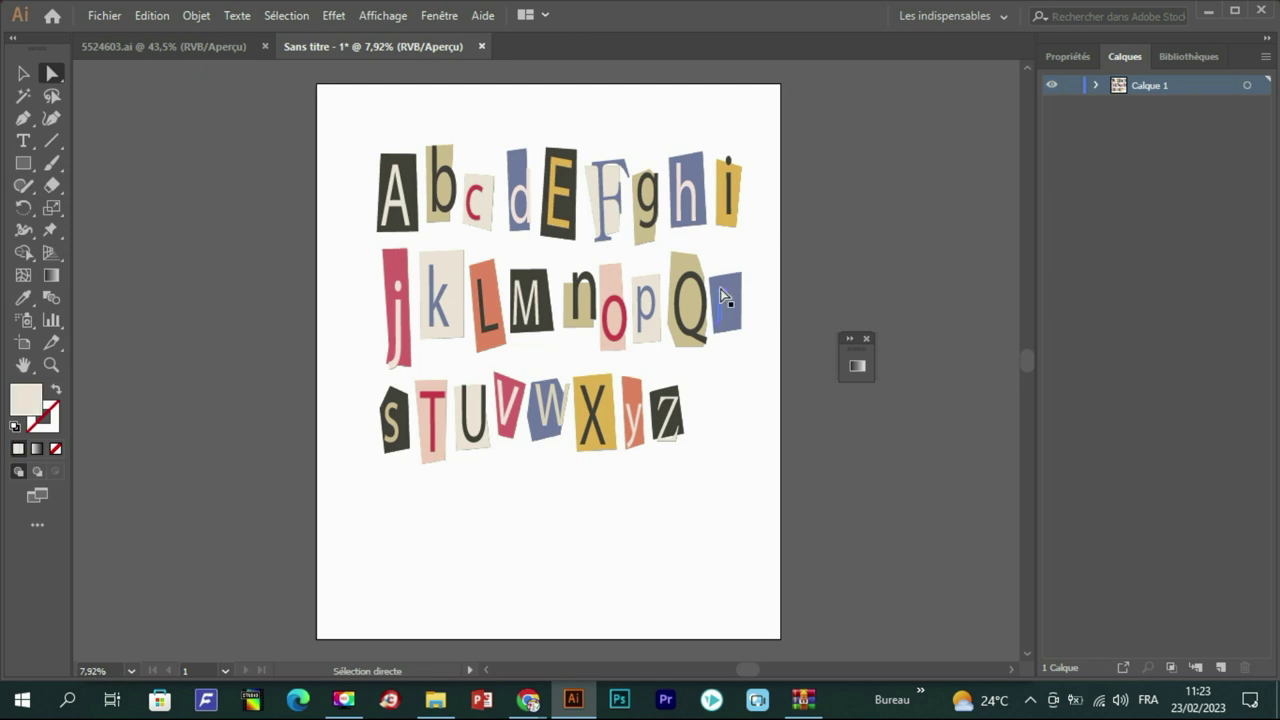
Step: Move the s–z row and the j–r row down into the lower half of the artboard
drag(630, 160, 660, 250)
drag(686, 367, 385, 455)
drag(602, 412, 618, 562)
drag(752, 262, 385, 392)
drag(612, 310, 604, 465)
Step: Enlarge the letters A–h across the top of the artboard and place the i on its own below them
drag(735, 170, 495, 294)
drag(742, 143, 366, 262)
drag(742, 143, 645, 258)
drag(707, 246, 760, 291)
key(ctrl+z)
drag(742, 135, 366, 262)
drag(707, 259, 797, 276)
drag(829, 110, 358, 274)
shift+click(488, 315)
drag(490, 240, 455, 183)
click(757, 436)
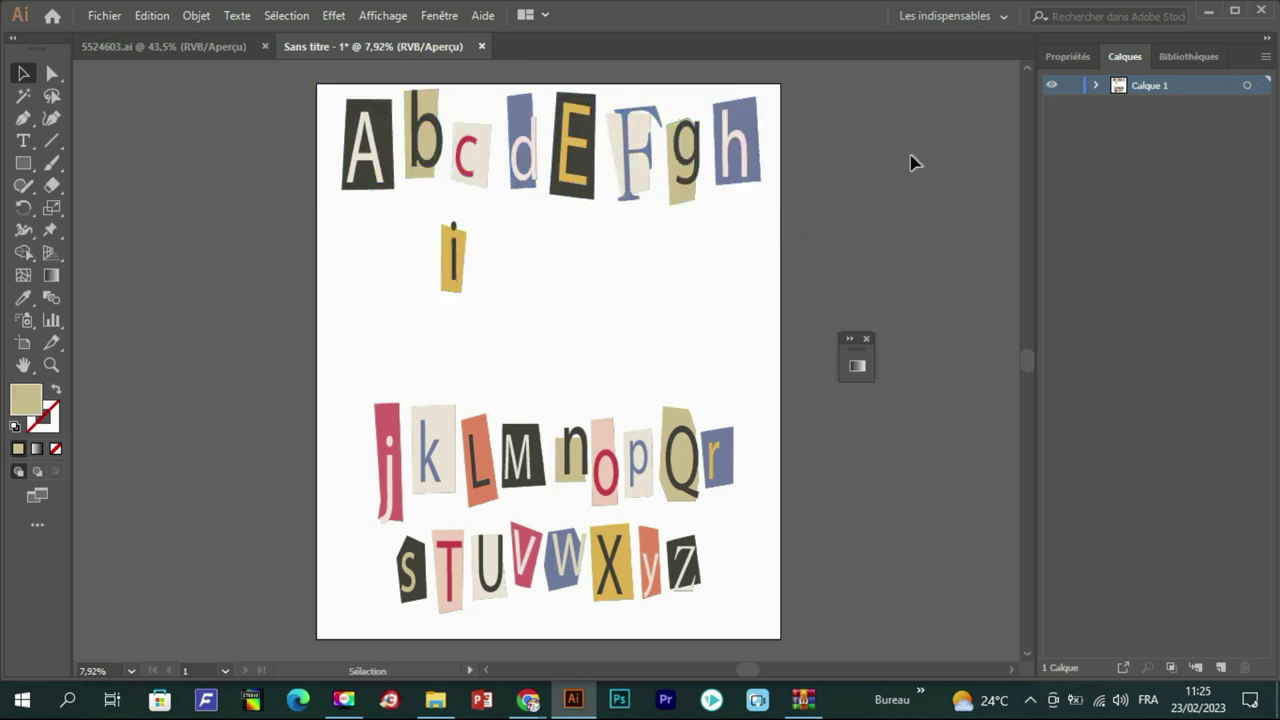
Step: Move the letter r from the j–Q row to the start of the last row, before s–z
drag(720, 462, 367, 580)
drag(769, 455, 351, 523)
click(729, 450)
drag(729, 449, 338, 514)
drag(742, 535, 345, 622)
drag(658, 560, 678, 586)
Step: Shift the j–Q row towards the artboard's left edge and stretch it across the full width
drag(738, 425, 346, 521)
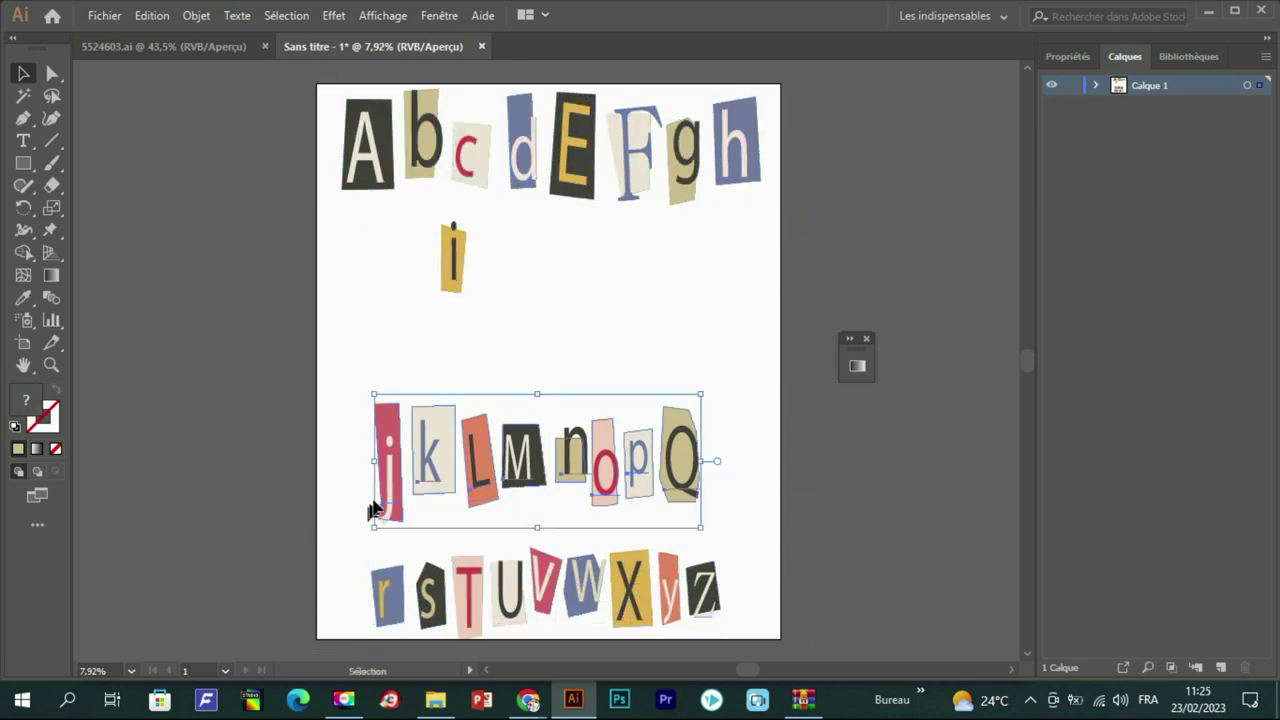
drag(525, 460, 487, 451)
drag(663, 451, 760, 452)
scroll(740, 479, down, 1)
drag(740, 479, 357, 581)
click(900, 447)
mouse_move(643, 537)
mouse_down()
mouse_move(651, 529)
mouse_move(638, 538)
mouse_up()
click(643, 534)
click(920, 356)
Step: Enlarge the yellow paper tile of the letter i and centre the letter on it
scroll(1008, 370, up, 1)
drag(500, 215, 530, 342)
drag(490, 290, 468, 294)
click(590, 298)
drag(550, 240, 420, 310)
drag(463, 284, 460, 290)
Step: Switch to the browser, search Freepik for "abc coeur" and look through the results
click(528, 700)
drag(429, 127, 226, 140)
key(BackSpace)
click(443, 126)
text(coeur)
key(Return)
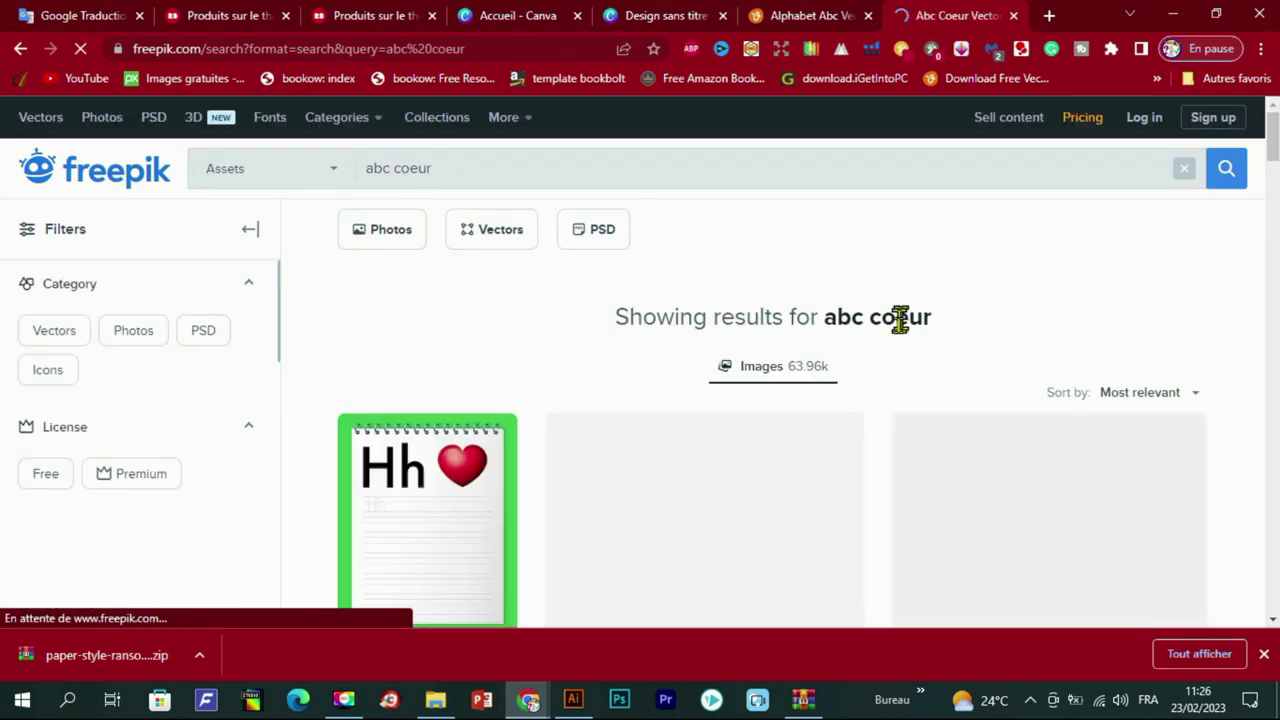
scroll(889, 400, down, 2)
scroll(773, 508, down, 10)
scroll(772, 508, down, 5)
Step: Download the free Valentines Day background with hand drawn lettering vector and open its EPS file in Illustrator
click(526, 512)
click(1030, 421)
scroll(1030, 510, down, 2)
click(1031, 509)
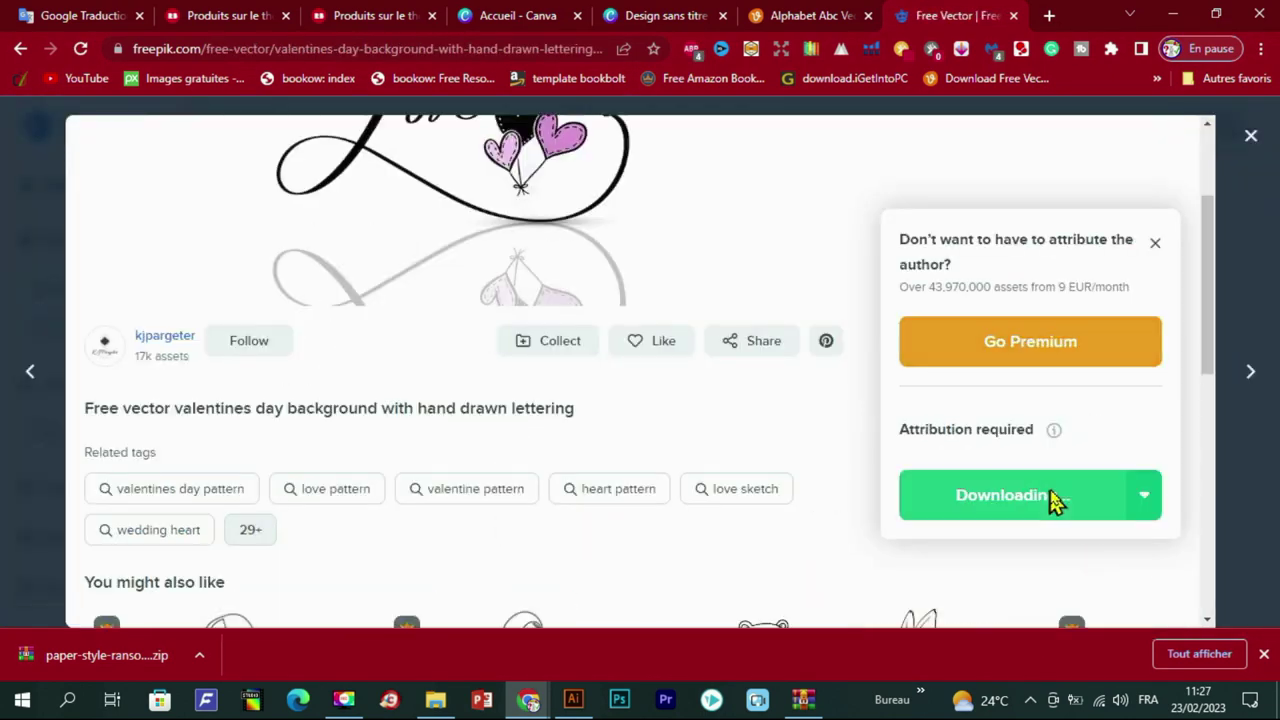
click(133, 660)
double_click(500, 580)
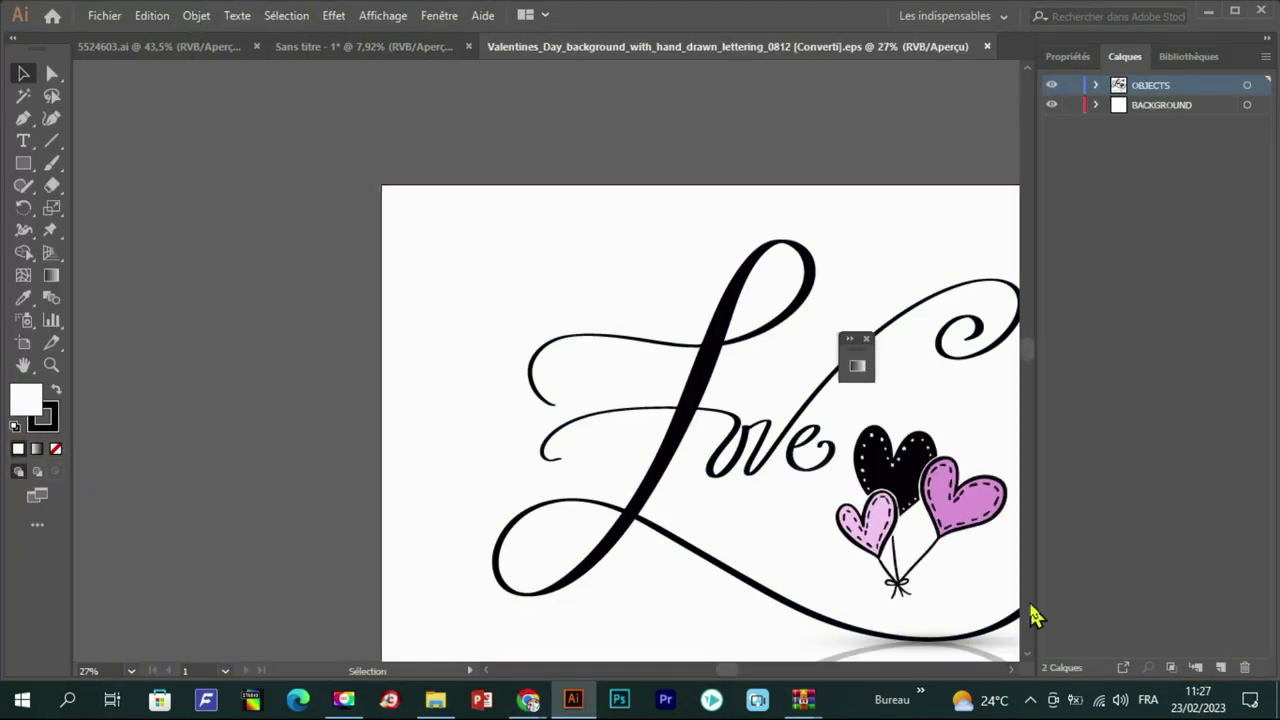
Step: Delete the main flowing strokes of the black Love lettering around the heart balloons
click(1011, 670)
click(740, 465)
click(52, 74)
click(900, 230)
click(543, 371)
key(Delete)
click(833, 652)
key(Delete)
Step: Delete the letter e of the Love lettering next to the heart balloons
click(24, 74)
click(668, 450)
click(52, 74)
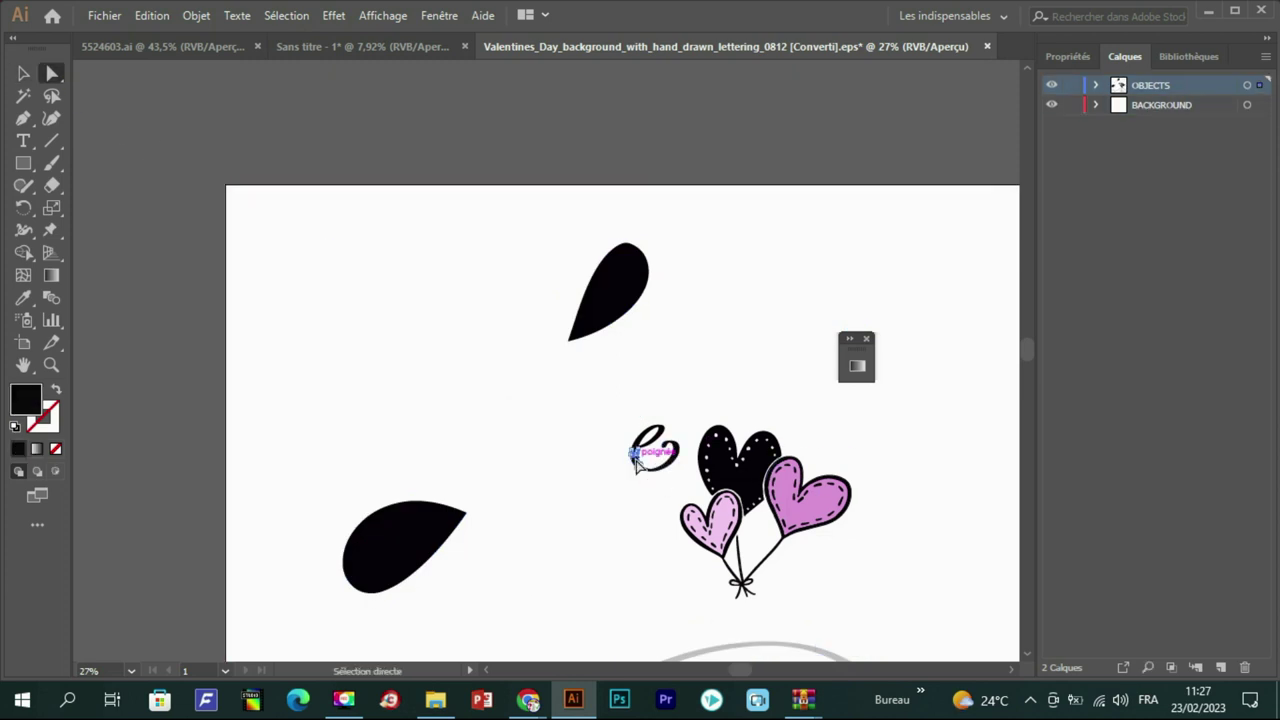
drag(646, 481, 637, 488)
click(1072, 105)
click(650, 465)
key(Delete)
Step: Change the fill of the larger lilac heart balloon to magenta FF15B9
click(823, 513)
click(1068, 57)
click(1060, 262)
click(971, 297)
click(1003, 467)
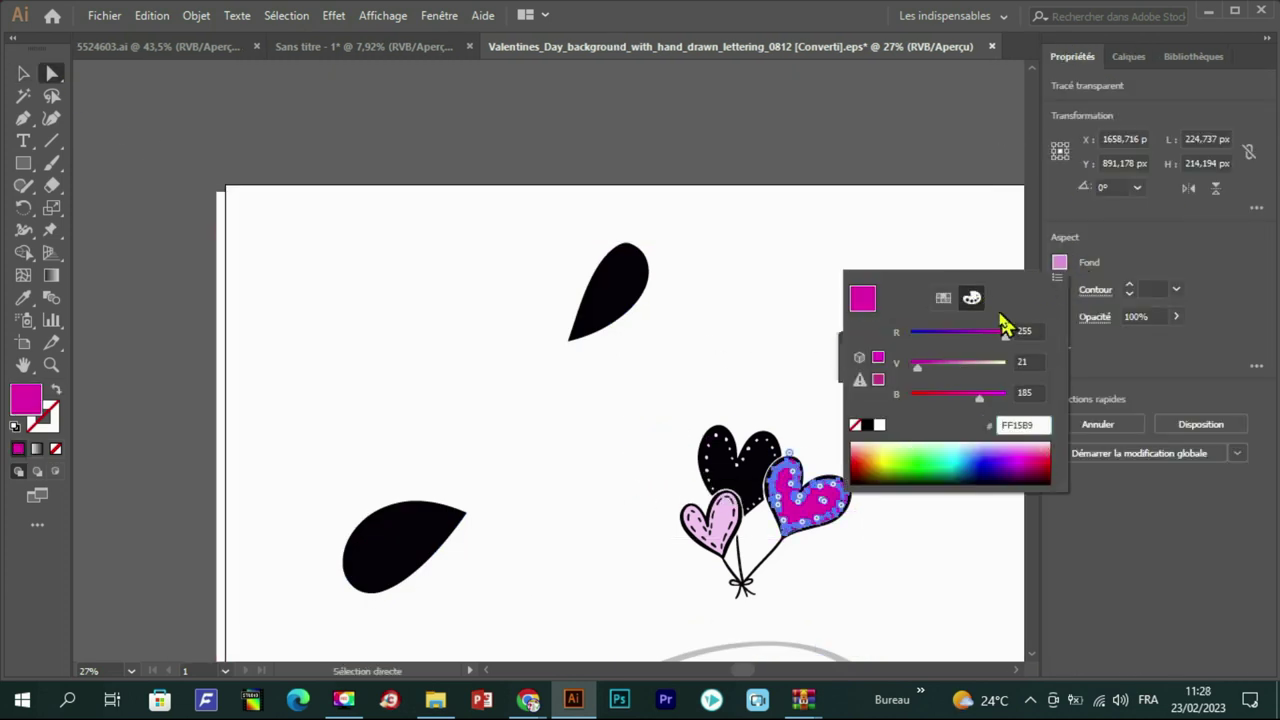
Step: Change the fill of the small pale pink heart balloon to red
click(722, 522)
click(1060, 263)
click(761, 467)
click(897, 443)
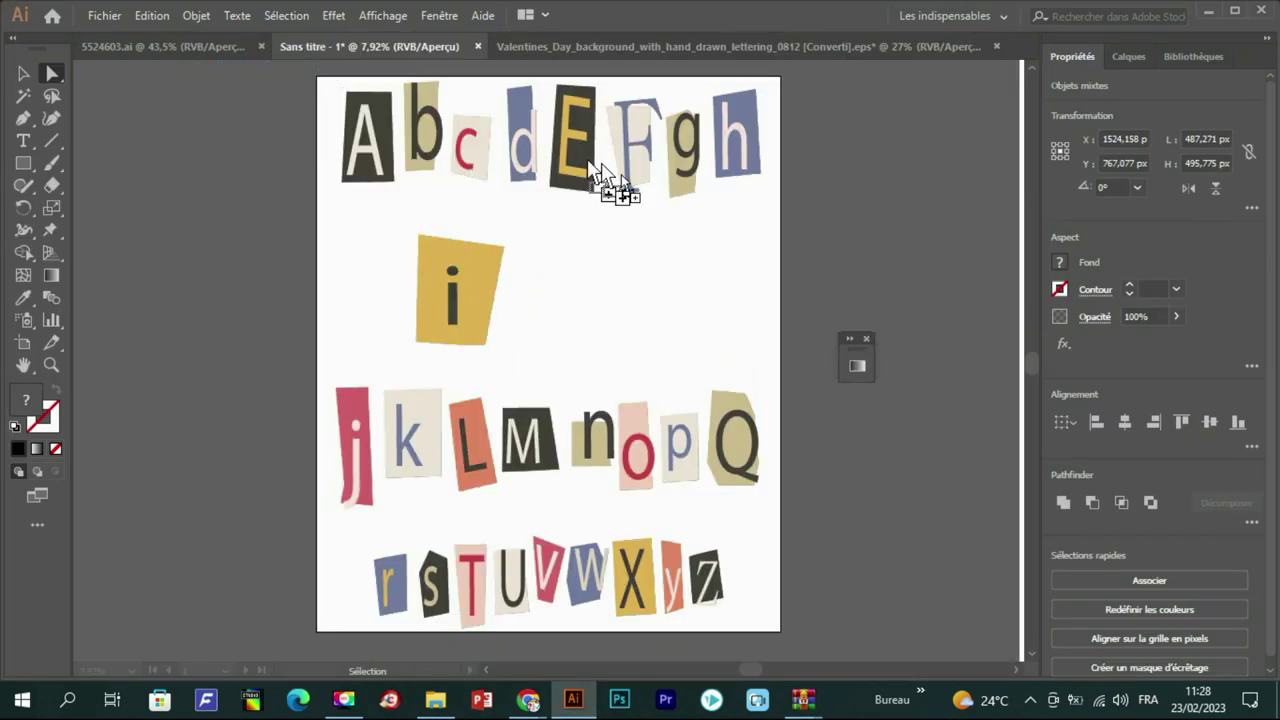
Step: Place the heart balloons beside the i in the alphabet document and enlarge them to fill the gap between the rows
drag(603, 168, 609, 271)
drag(634, 297, 703, 366)
drag(660, 320, 628, 283)
drag(711, 287, 760, 287)
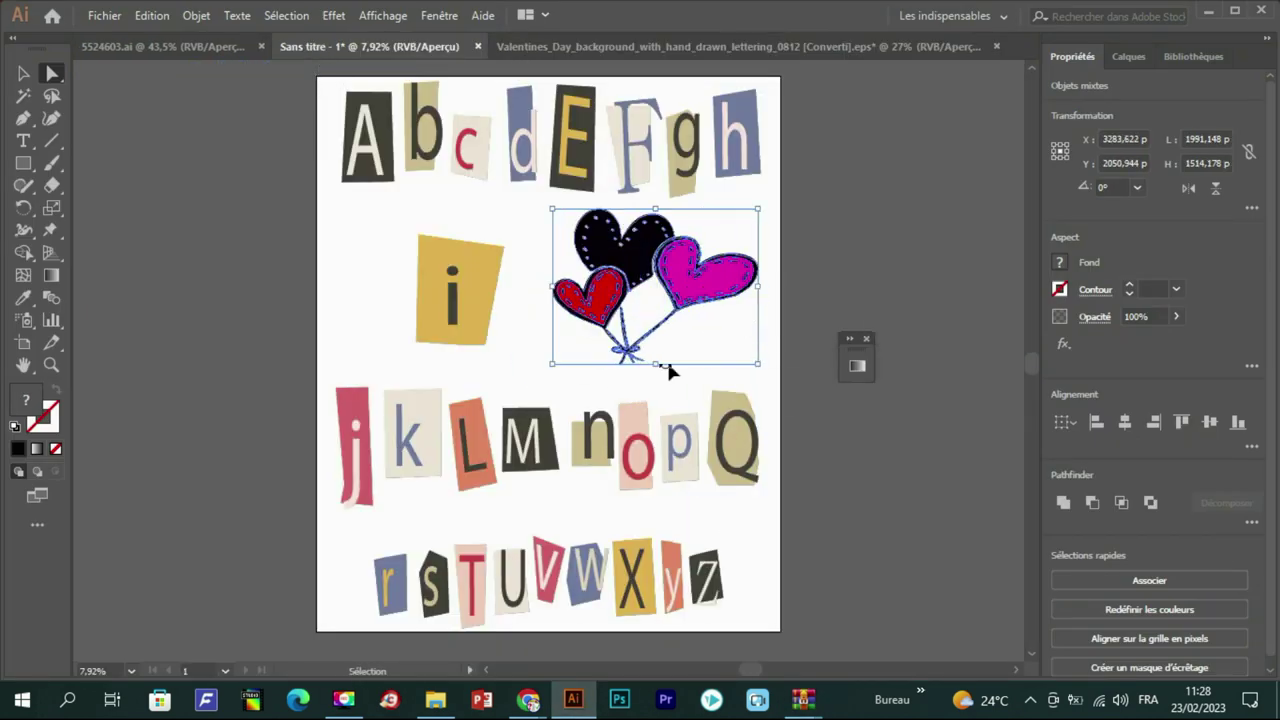
drag(551, 287, 530, 287)
drag(645, 366, 645, 398)
click(797, 428)
Step: Round the corners of the yellow tile and set its letter i in the adelia font
drag(484, 283, 482, 292)
double_click(481, 290)
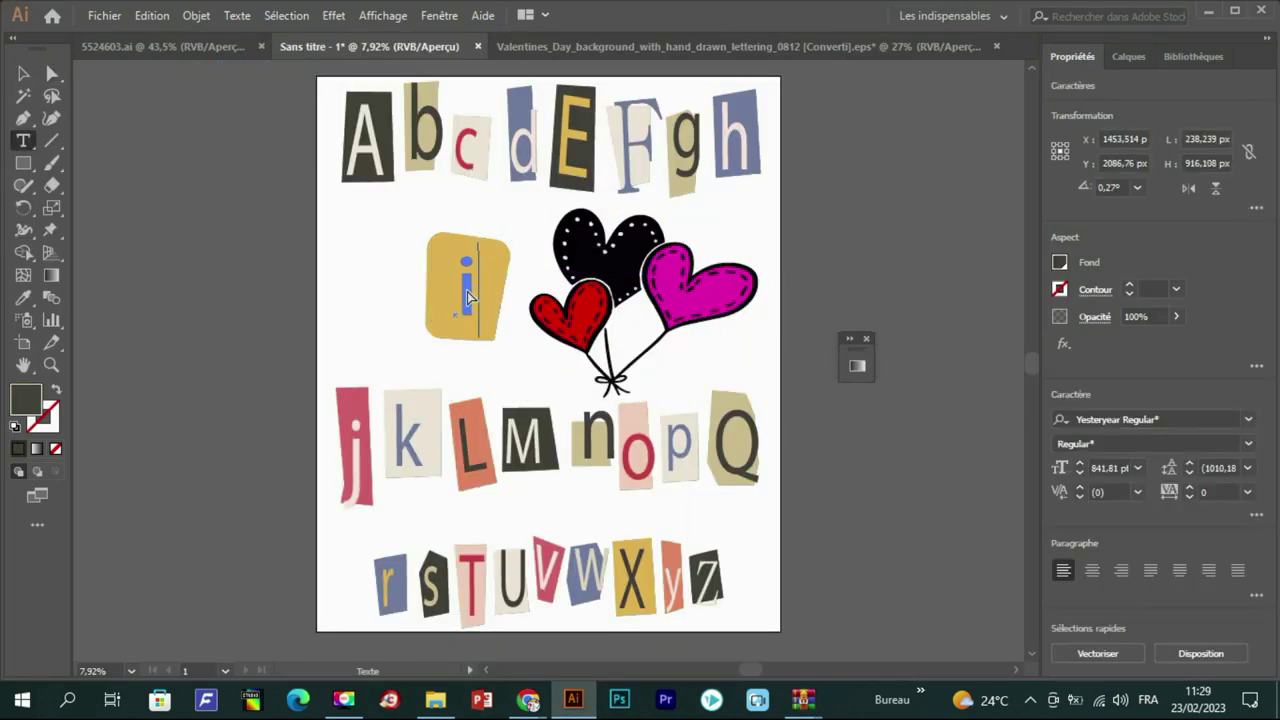
click(1248, 419)
scroll(1090, 600, up, 3)
scroll(1062, 600, up, 15)
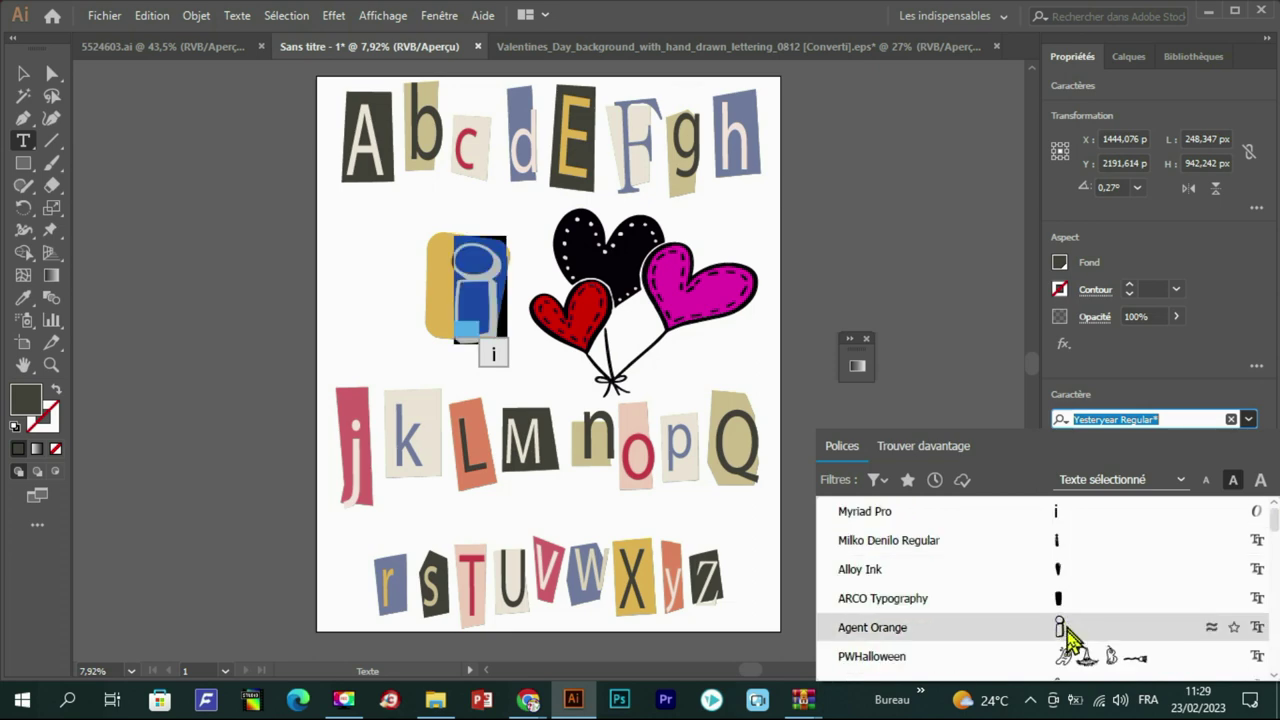
scroll(1064, 585, down, 4)
scroll(1064, 590, up, 2)
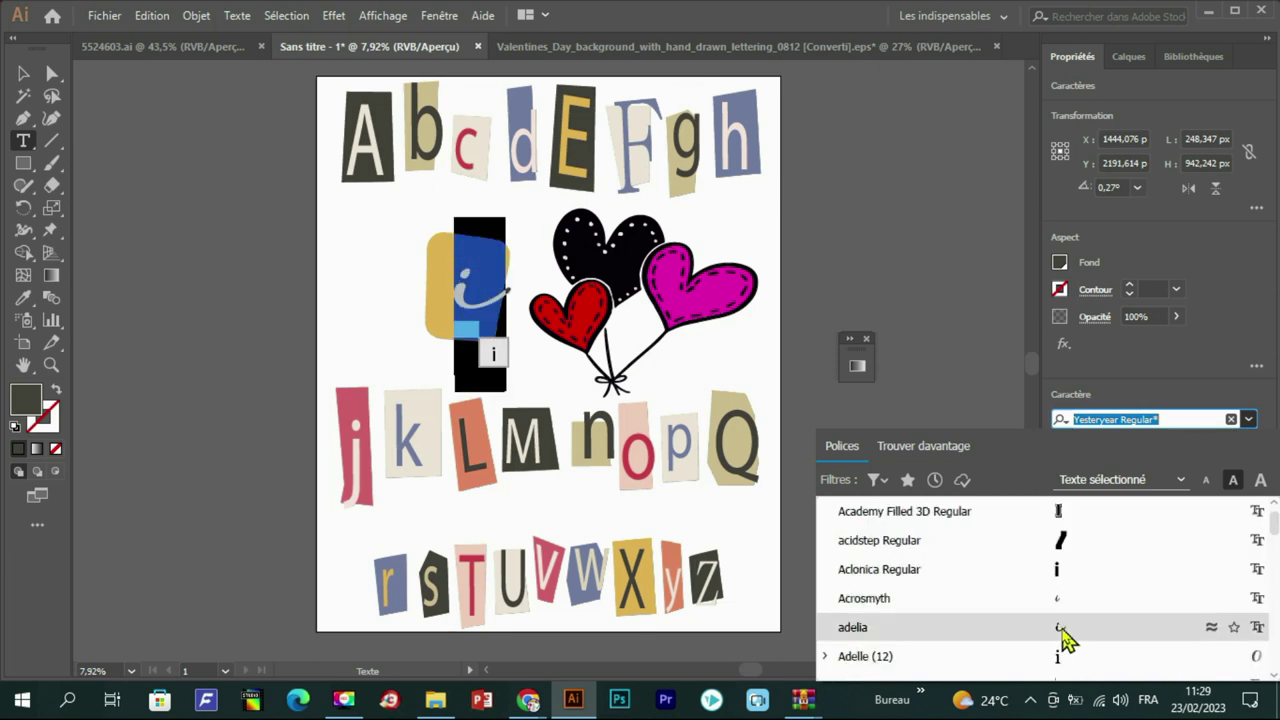
click(1064, 628)
Step: Recolour the fill of the script letter i on the yellow tile
click(900, 560)
click(464, 290)
click(1061, 264)
click(869, 424)
click(222, 262)
click(52, 74)
drag(328, 82, 775, 196)
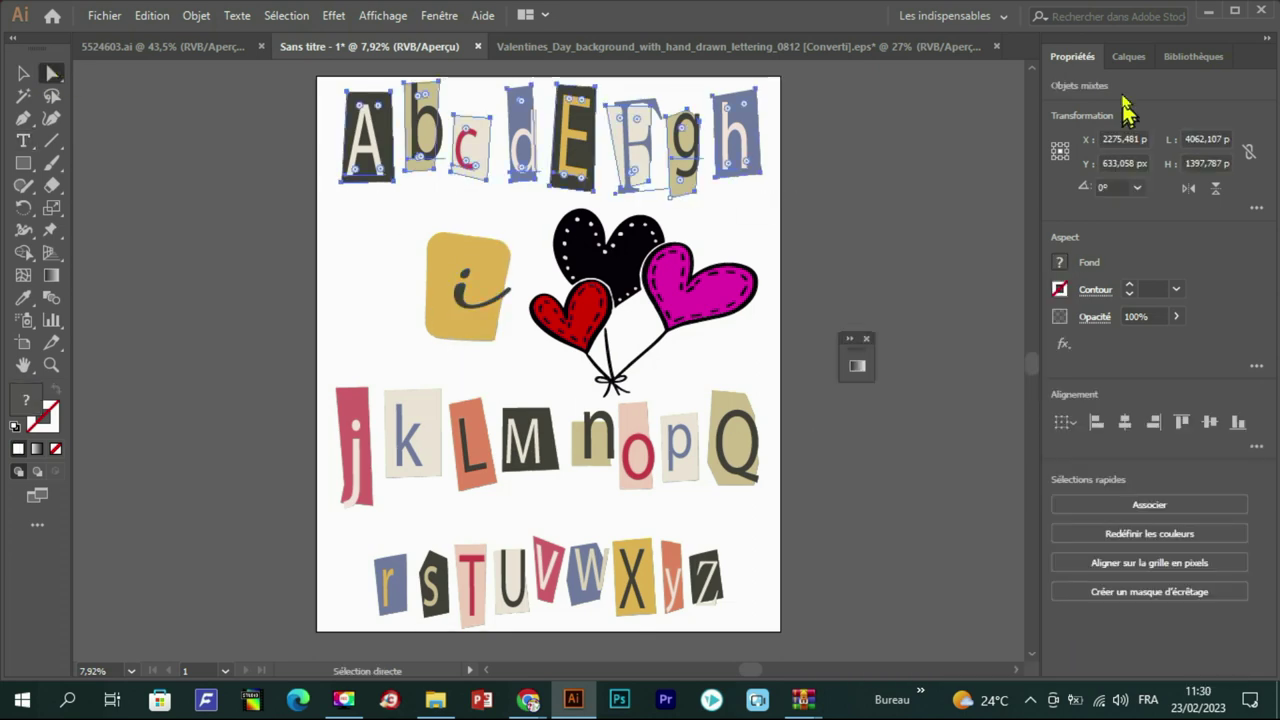
click(1193, 57)
click(1072, 57)
click(23, 141)
click(23, 74)
click(735, 140)
click(1072, 57)
Step: Group the letters and paper tiles of the top alphabet row
click(688, 184)
click(735, 150)
shift+click(720, 166)
key(ctrl+g)
click(690, 150)
click(634, 145)
click(752, 165)
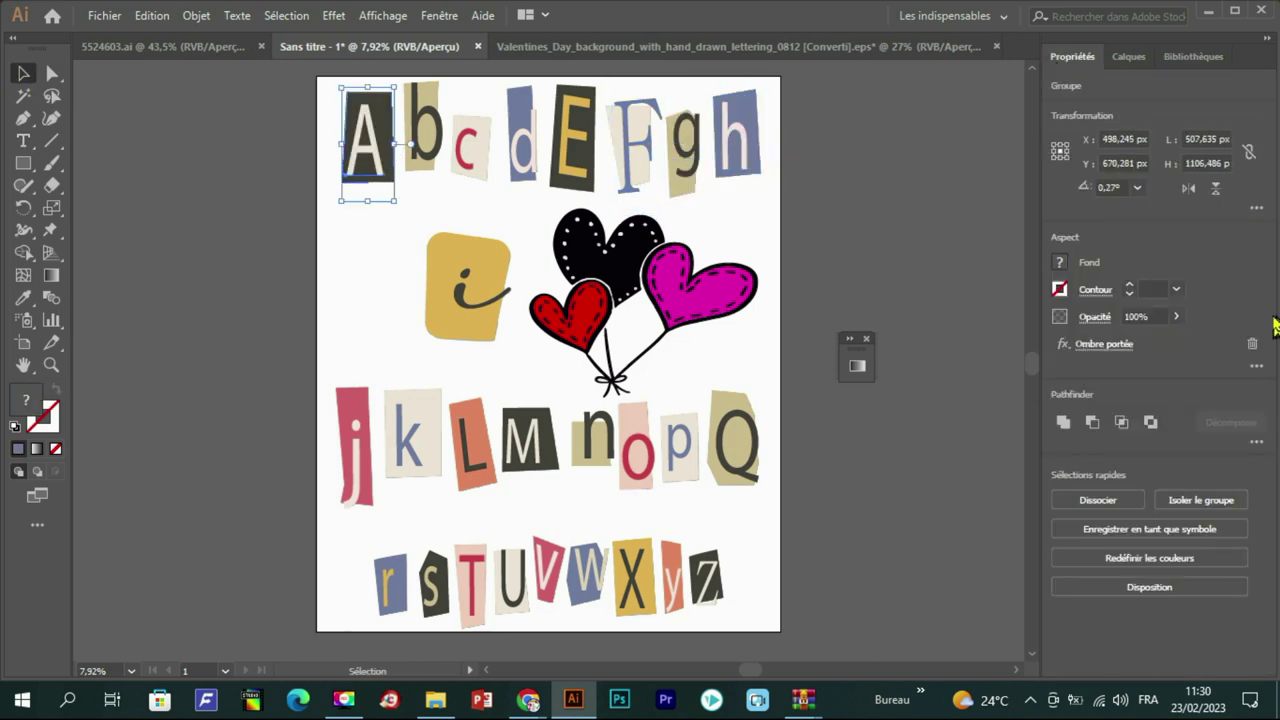
drag(320, 88, 806, 187)
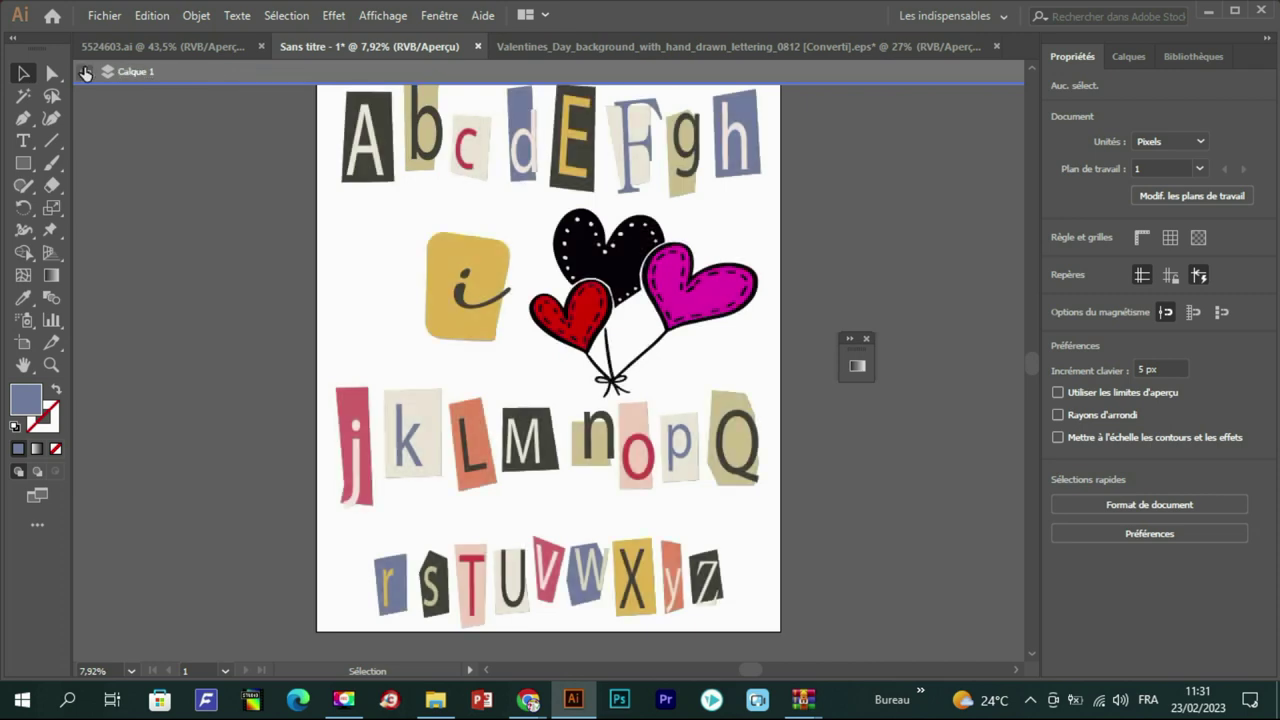
Step: Nudge the letter A on its dark tile, change its font, and set the letter b in Aclonica Regular
click(352, 140)
drag(373, 175, 380, 171)
key(a)
click(376, 149)
click(1248, 420)
click(1080, 630)
click(1248, 420)
scroll(1046, 586, up, 10)
click(1046, 590)
Step: Set all the letters except b and the yellow tile's i in the Alloy Ink font
click(522, 172)
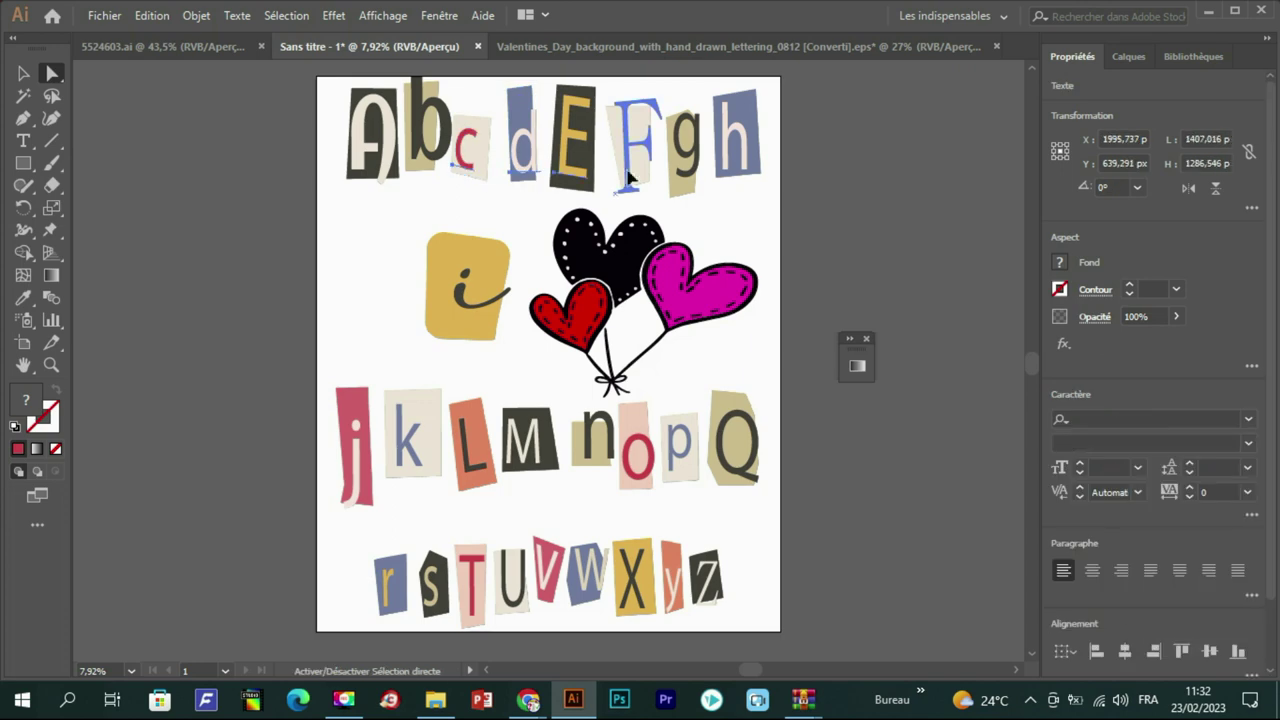
click(1247, 419)
click(1180, 509)
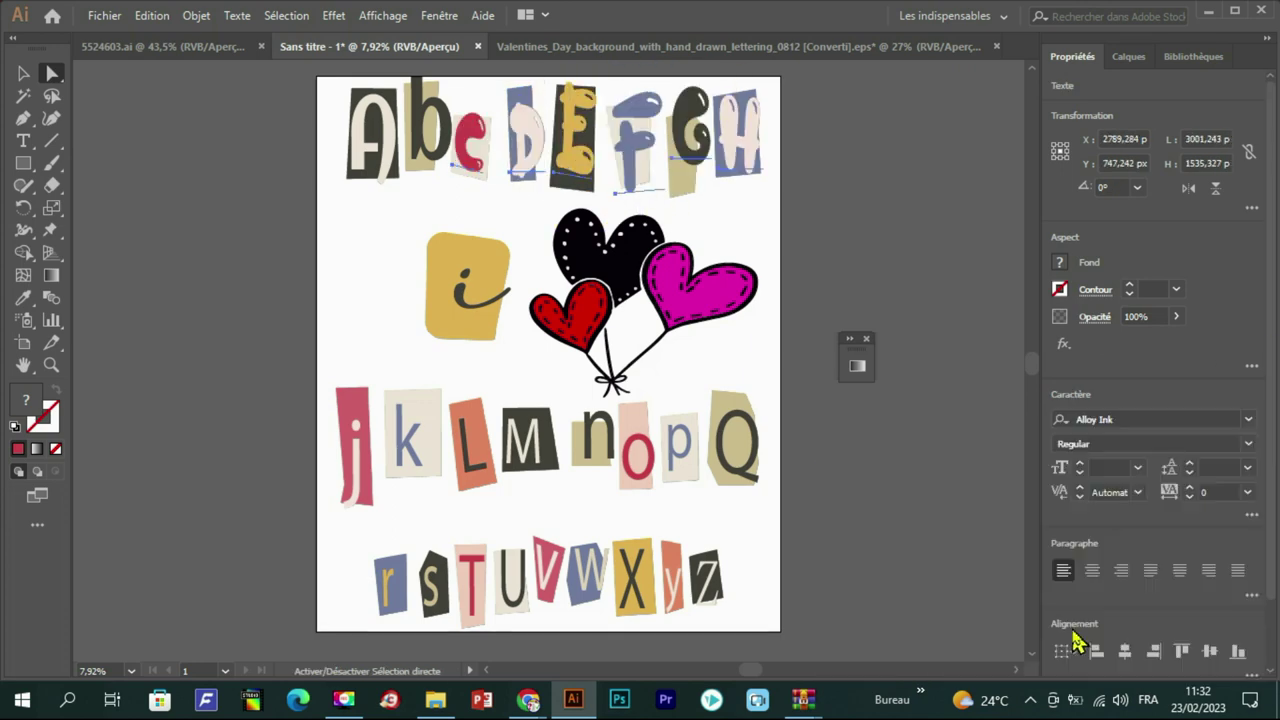
click(400, 452)
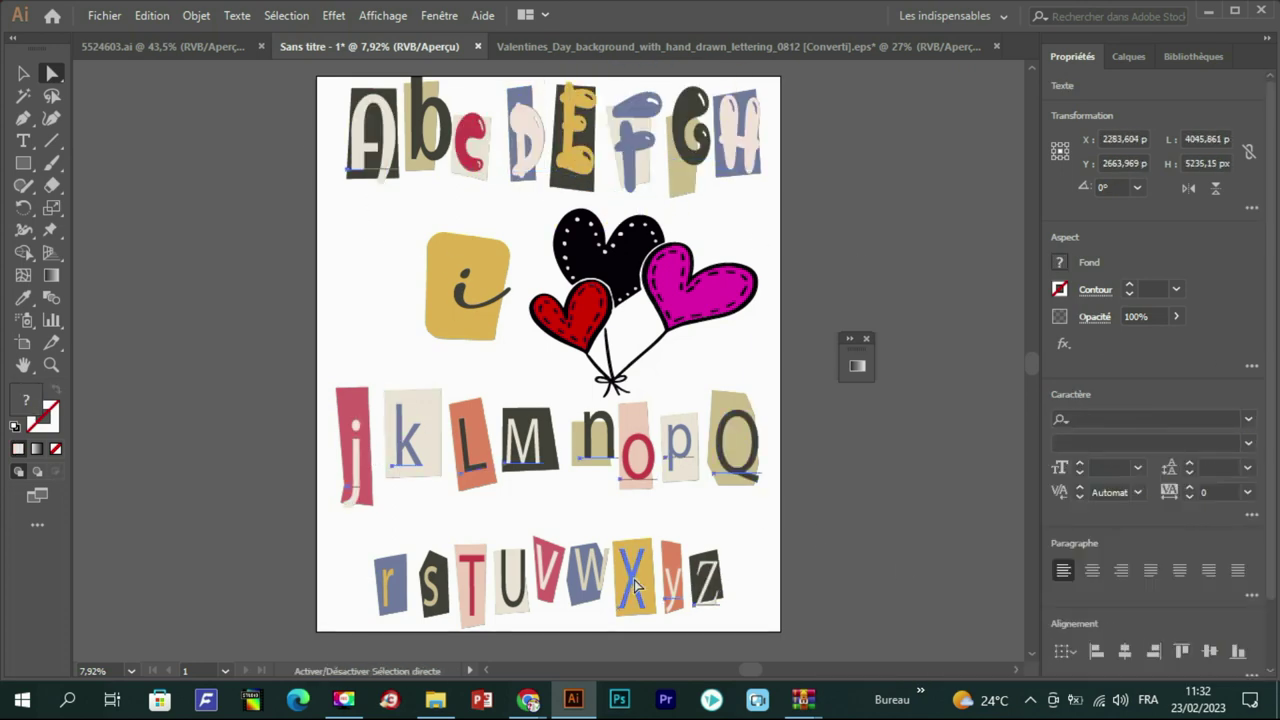
shift+click(432, 588)
shift+click(387, 588)
click(1247, 419)
click(1180, 510)
Step: Stretch the corners of the olive tile behind G so that it frames the bubble letter
click(730, 353)
drag(614, 433, 606, 454)
click(685, 194)
drag(699, 121, 709, 112)
drag(669, 196, 657, 198)
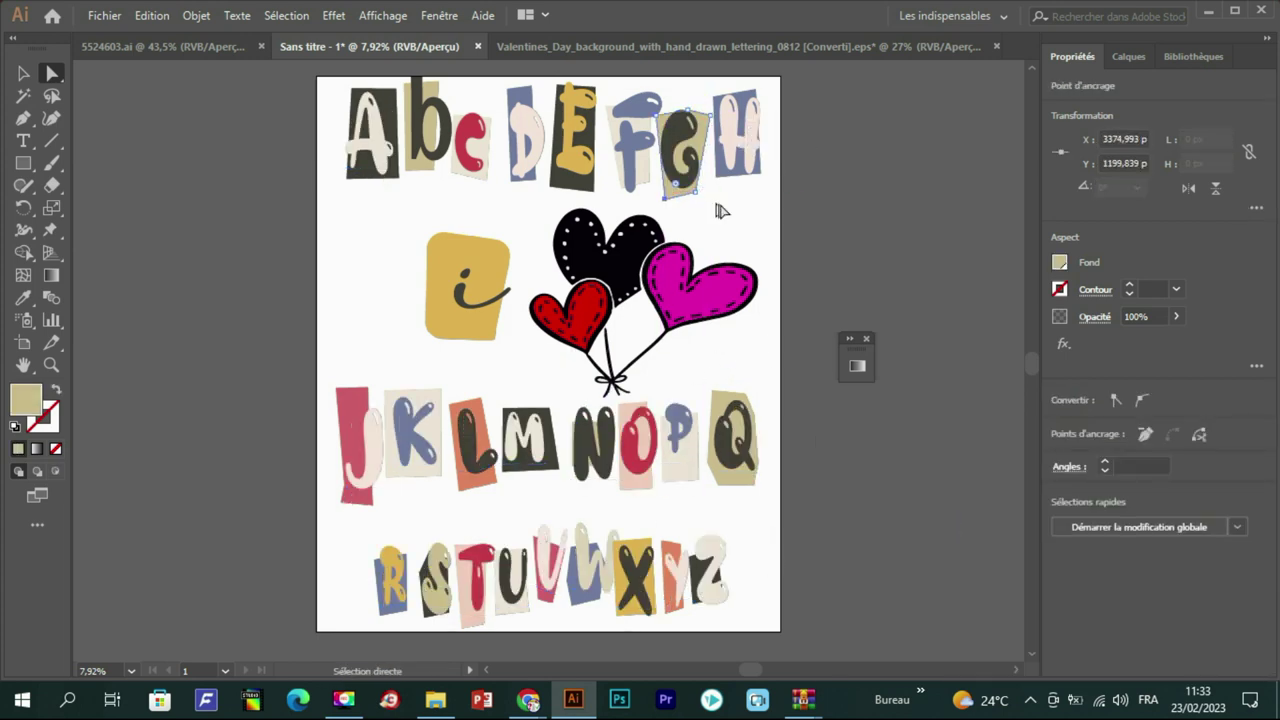
Step: Adjust the placement of F and C in the top row and enlarge the tiles behind F and D around their letters
drag(630, 151, 625, 156)
click(643, 168)
drag(648, 101, 657, 94)
drag(537, 94, 548, 98)
drag(545, 181, 549, 181)
mouse_move(484, 155)
mouse_down()
mouse_move(498, 142)
mouse_move(485, 158)
mouse_up()
drag(420, 152, 421, 160)
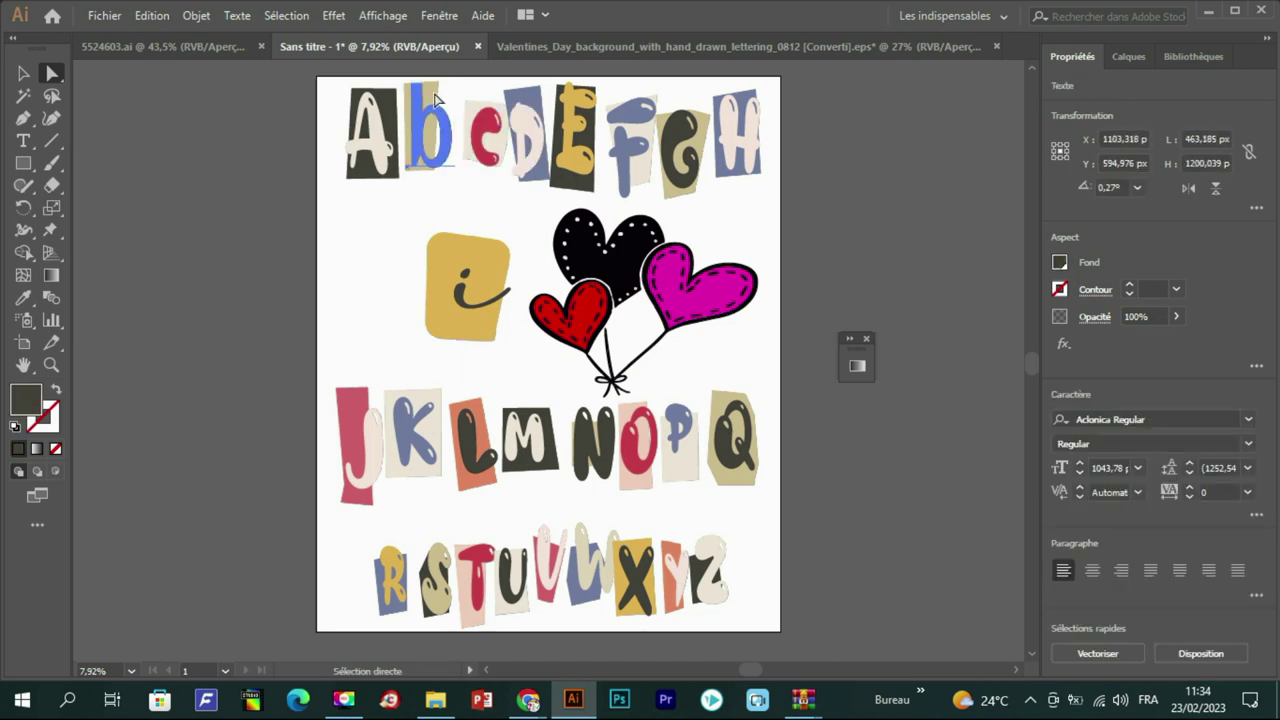
Step: Widen the tile behind b and lengthen the lower corners of the F and C tiles
drag(438, 82, 459, 86)
drag(434, 170, 451, 177)
click(630, 148)
drag(612, 188, 610, 208)
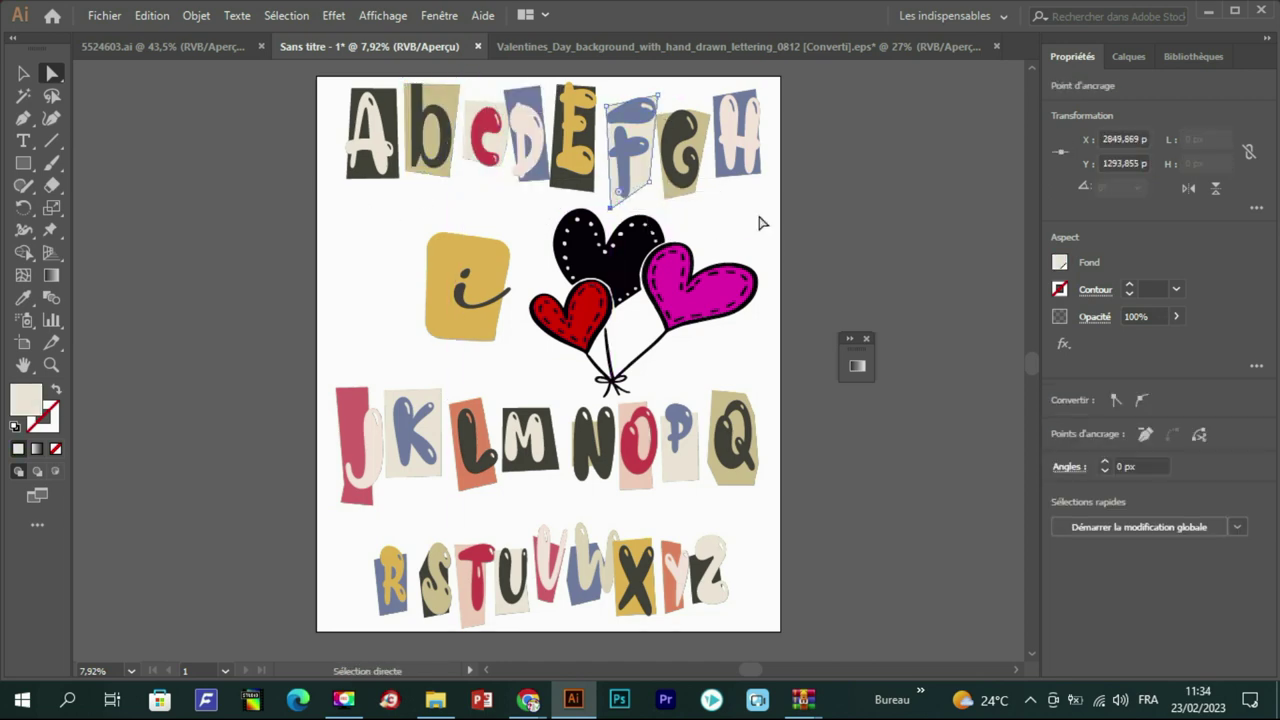
drag(464, 158, 462, 181)
drag(499, 167, 498, 180)
Step: Reshape the tiles behind P, O and N in the third row to fit their letters
drag(687, 472, 685, 453)
click(635, 482)
drag(654, 403, 658, 391)
drag(607, 472, 595, 503)
drag(613, 452, 613, 497)
drag(592, 480, 593, 460)
Step: Stretch the pink tile behind J around the letter and recolour the J cyan
click(368, 463)
click(347, 380)
drag(341, 503, 327, 510)
mouse_move(343, 487)
mouse_down()
mouse_move(323, 486)
mouse_move(362, 466)
mouse_move(350, 471)
mouse_up()
click(1060, 262)
click(1040, 348)
click(950, 455)
click(850, 555)
Step: Enlarge the dark tile behind Z so that it surrounds the whole letter
drag(726, 541, 695, 529)
click(743, 616)
drag(688, 610, 685, 607)
Step: Recolour the letter Y on the orange tile magenta
click(1060, 262)
click(1045, 455)
click(1060, 262)
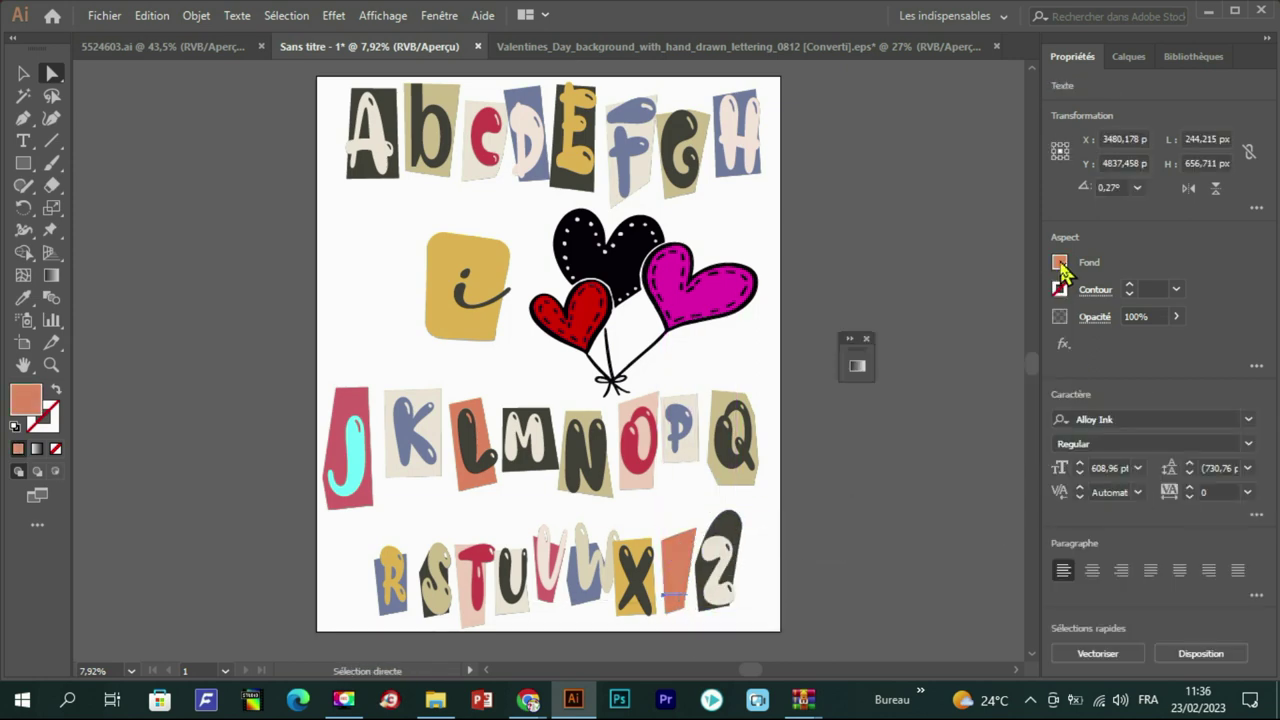
click(1060, 262)
click(943, 297)
click(974, 329)
click(838, 547)
Step: Reshape the tiles behind R and S in the last row and reposition both letters on them
click(396, 595)
drag(376, 552, 354, 548)
drag(393, 578, 348, 575)
click(437, 580)
click(751, 570)
drag(388, 583, 363, 580)
drag(428, 554, 412, 545)
drag(425, 617, 413, 620)
drag(438, 582, 469, 562)
Step: Extend the upper corner of the tile behind U and fill the tile with an orange gradient
drag(525, 547, 531, 535)
click(1060, 262)
click(876, 368)
click(834, 575)
Step: Shift the X, Y and Z tiles with their letters slightly to the right
drag(754, 514, 611, 633)
drag(641, 598, 654, 598)
click(834, 590)
Step: Widen the blue tile behind W, centre the letter on it and fill the W with yellow
drag(590, 546, 606, 538)
drag(601, 599, 616, 603)
drag(612, 565, 595, 584)
click(1060, 262)
click(922, 331)
click(944, 584)
Step: Recolour the tilted letter V green
click(550, 580)
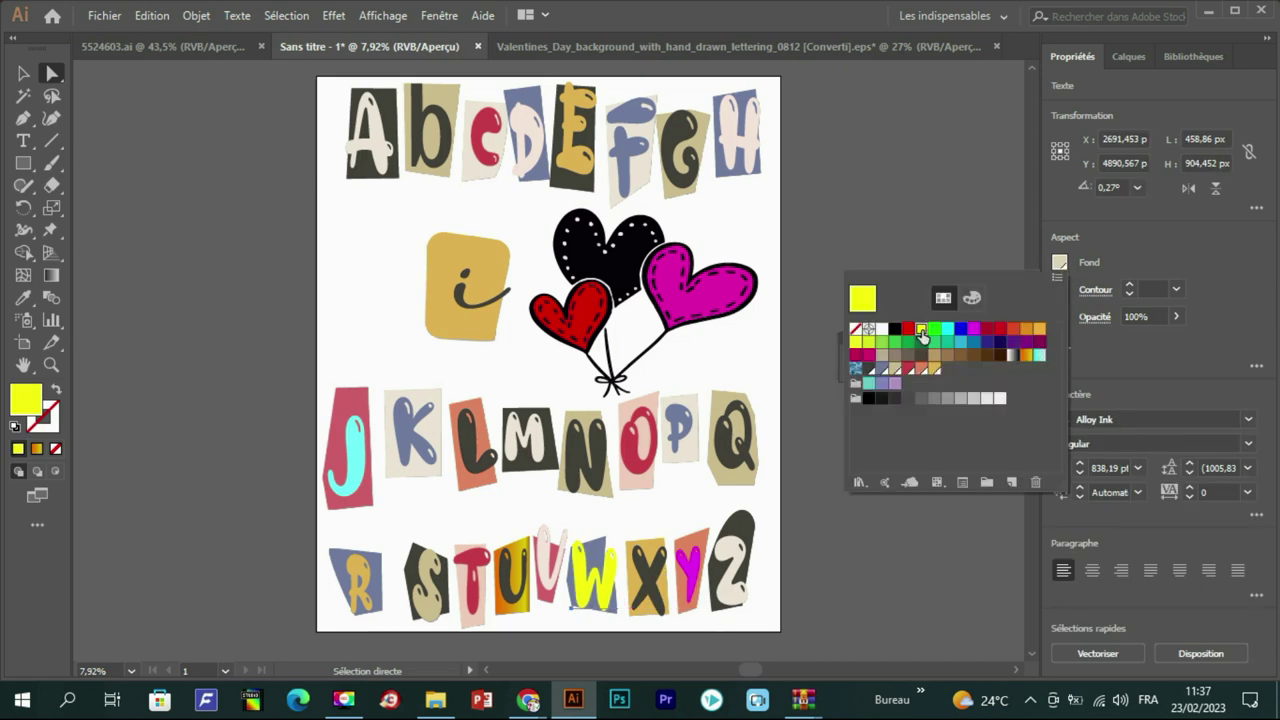
click(1060, 262)
click(899, 350)
click(989, 571)
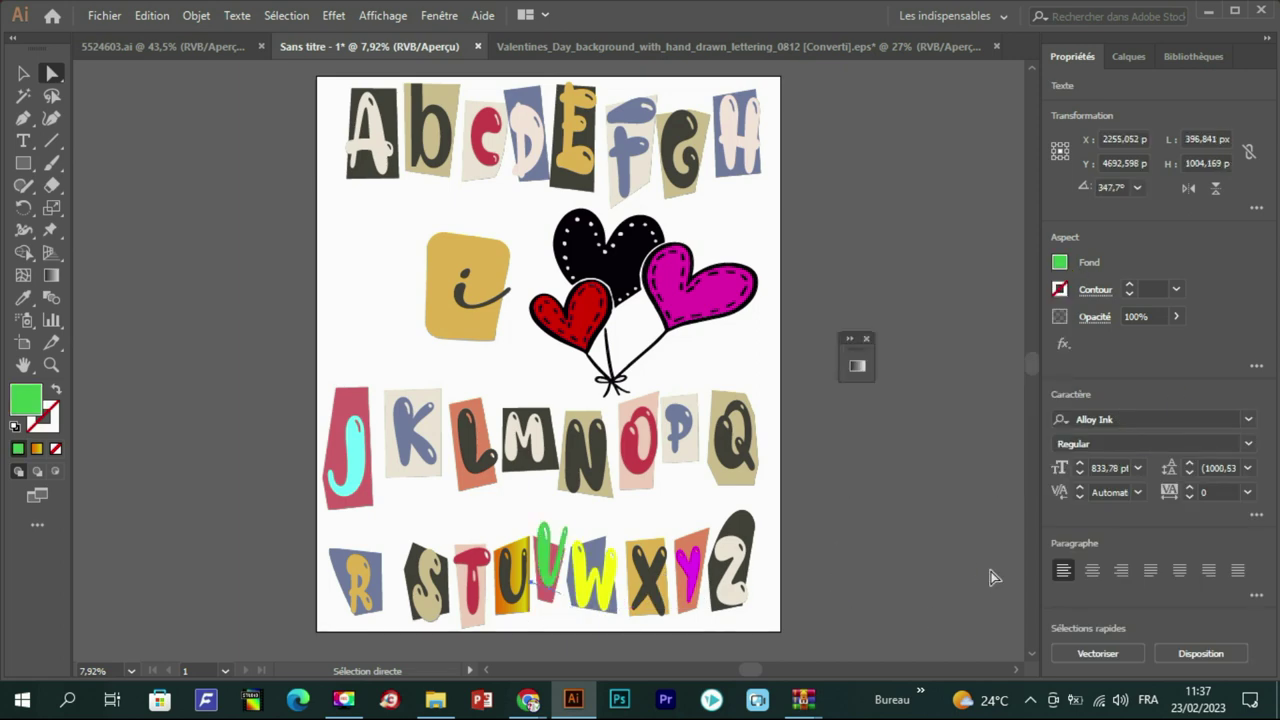
click(804, 623)
Step: Set the letter i on the yellow tile in the Alloy Ink font
click(466, 294)
click(1248, 419)
scroll(1080, 620, down, 5)
scroll(929, 523, up, 8)
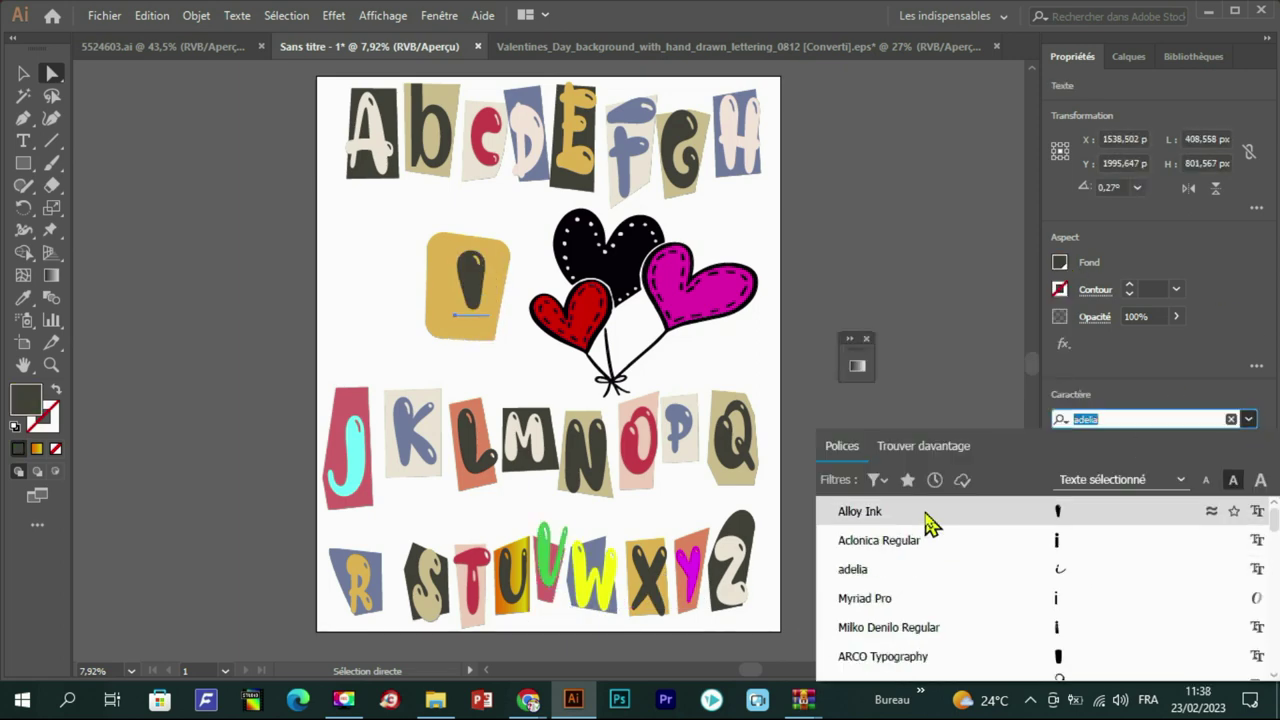
click(925, 512)
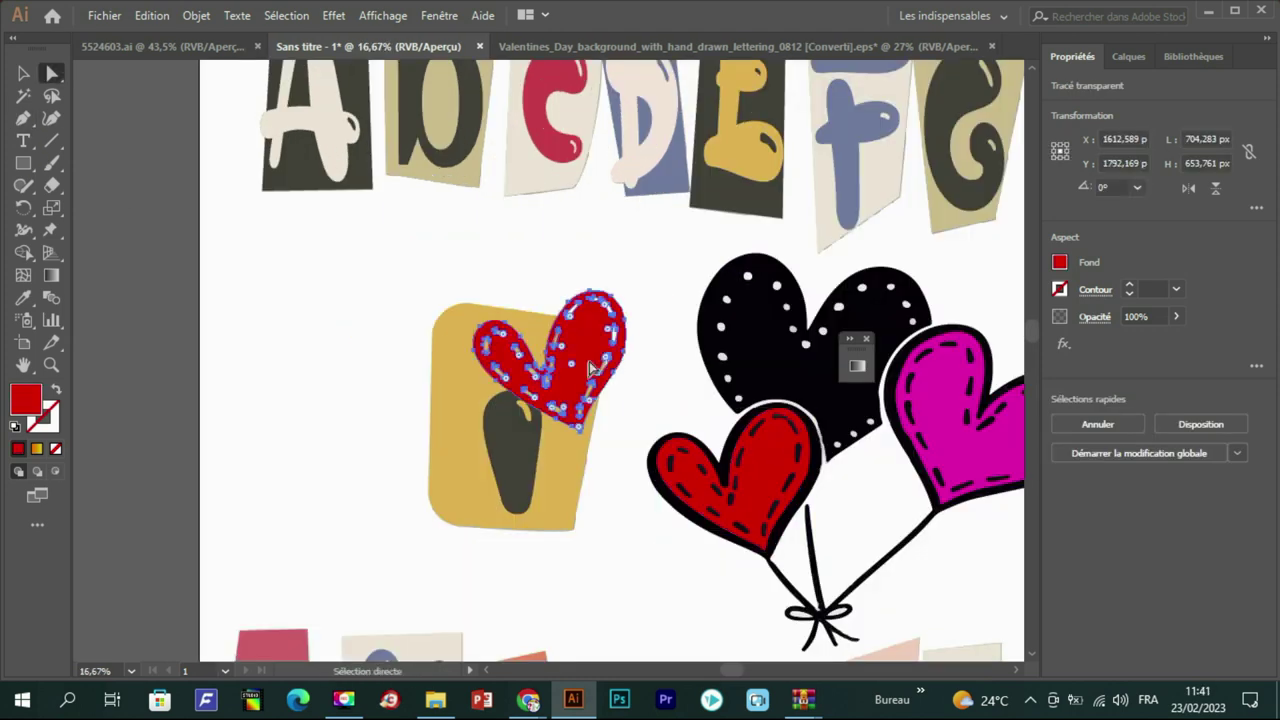
Step: Position the small red heart as the dot above the i and recolour the i red
mouse_move(560, 356)
mouse_down()
mouse_move(537, 368)
mouse_move(540, 357)
mouse_up()
drag(532, 361, 497, 358)
click(514, 460)
click(1060, 262)
click(886, 336)
click(626, 540)
scroll(771, 434, down, 3)
click(956, 463)
scroll(975, 430, down, 2)
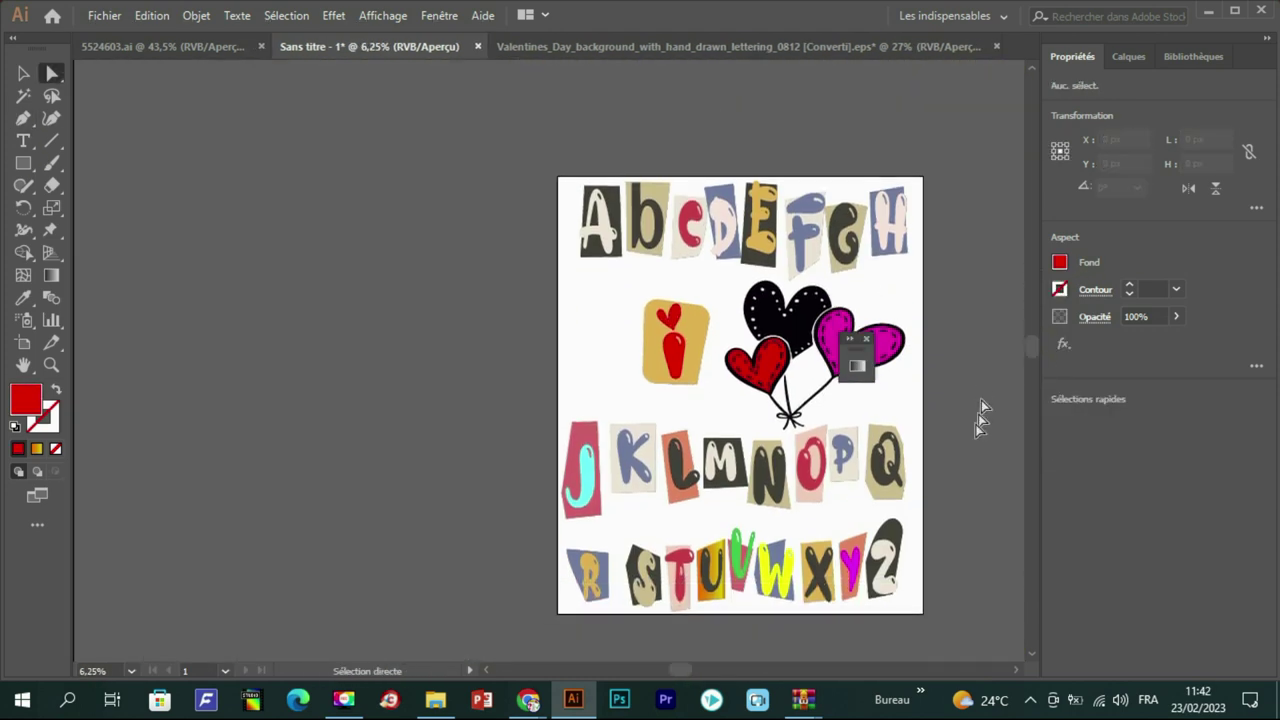
Step: Launch Photoshop and shift the whole top alphabet row slightly to the left on the Illustrator artboard
click(617, 702)
drag(952, 158, 557, 278)
drag(797, 238, 788, 238)
drag(926, 286, 636, 402)
click(916, 308)
drag(916, 308, 636, 402)
drag(786, 338, 769, 338)
key(ctrl+z)
Step: Move the yellow i tile and the heart balloons slightly to the left
click(936, 320)
drag(718, 289, 632, 408)
drag(676, 348, 662, 346)
drag(926, 272, 722, 428)
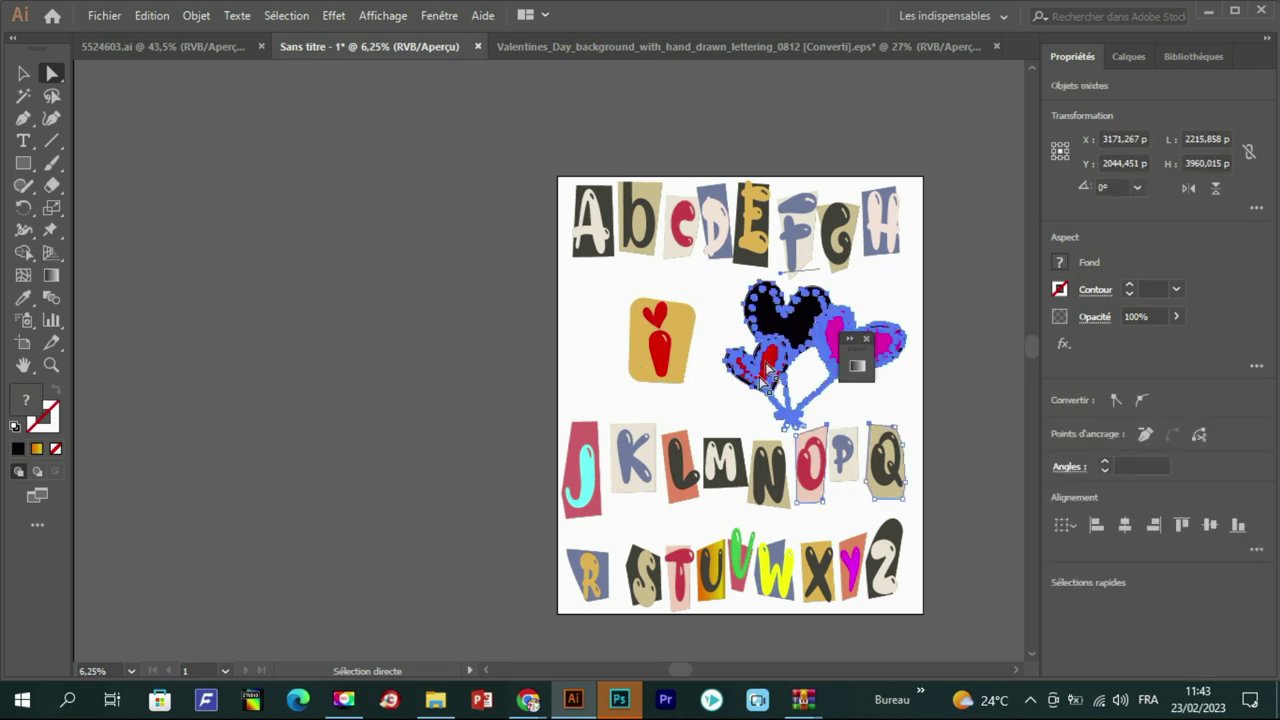
drag(786, 336, 770, 333)
click(930, 273)
Step: Spread the P and Q tiles slightly to the right and stretch an upper corner of the O tile
drag(914, 407, 829, 517)
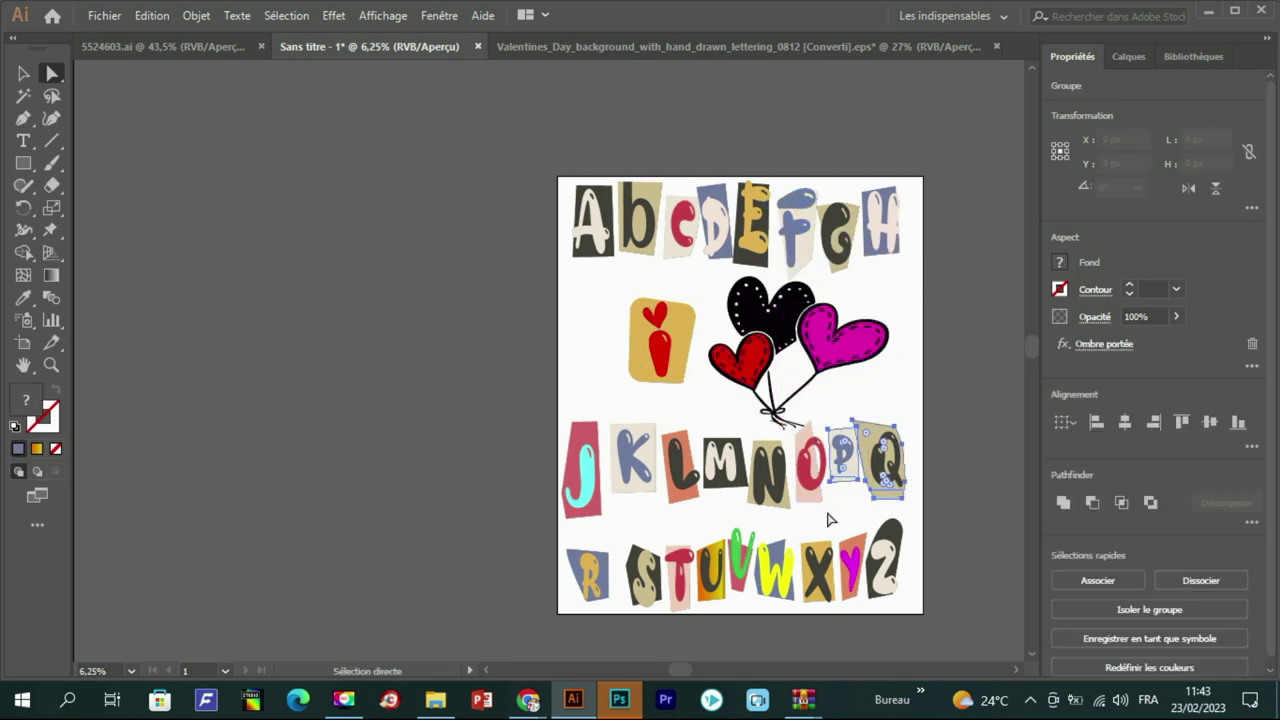
drag(887, 477, 892, 477)
click(810, 466)
drag(811, 424, 826, 424)
click(880, 511)
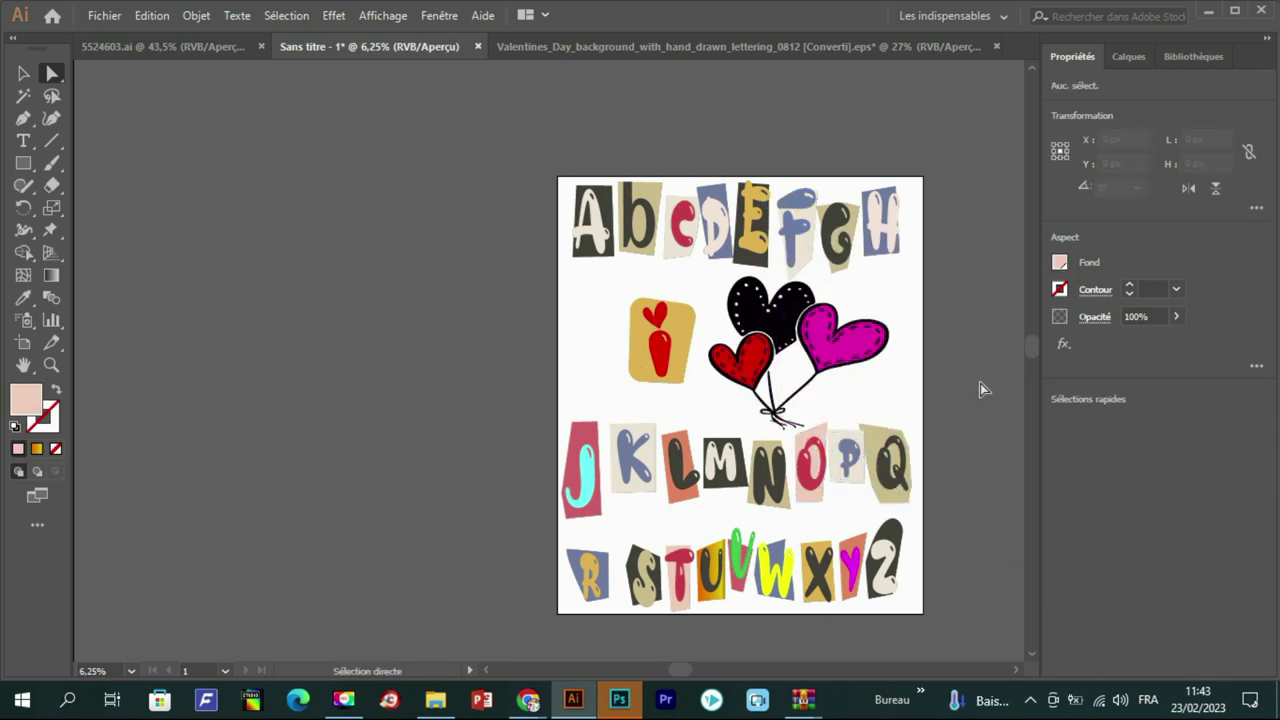
Step: Switch to Photoshop and create a new 4500 x 5400 px document at 72 ppi
click(619, 700)
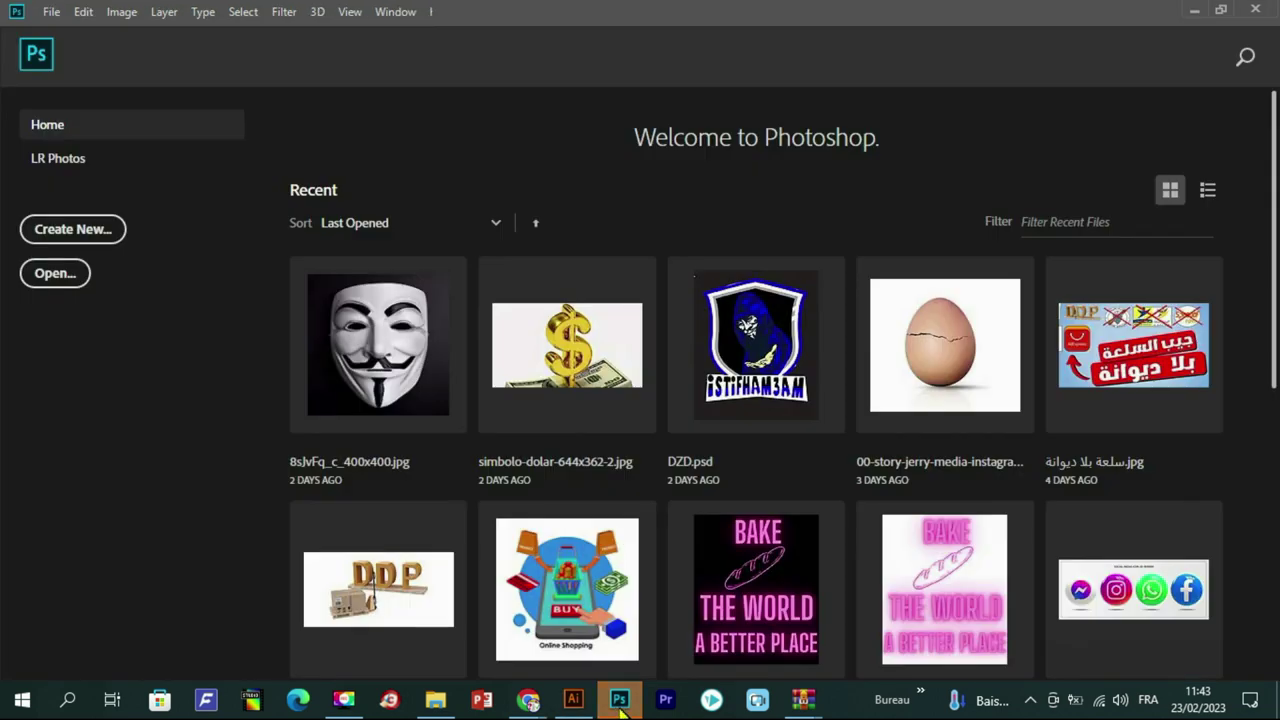
click(52, 12)
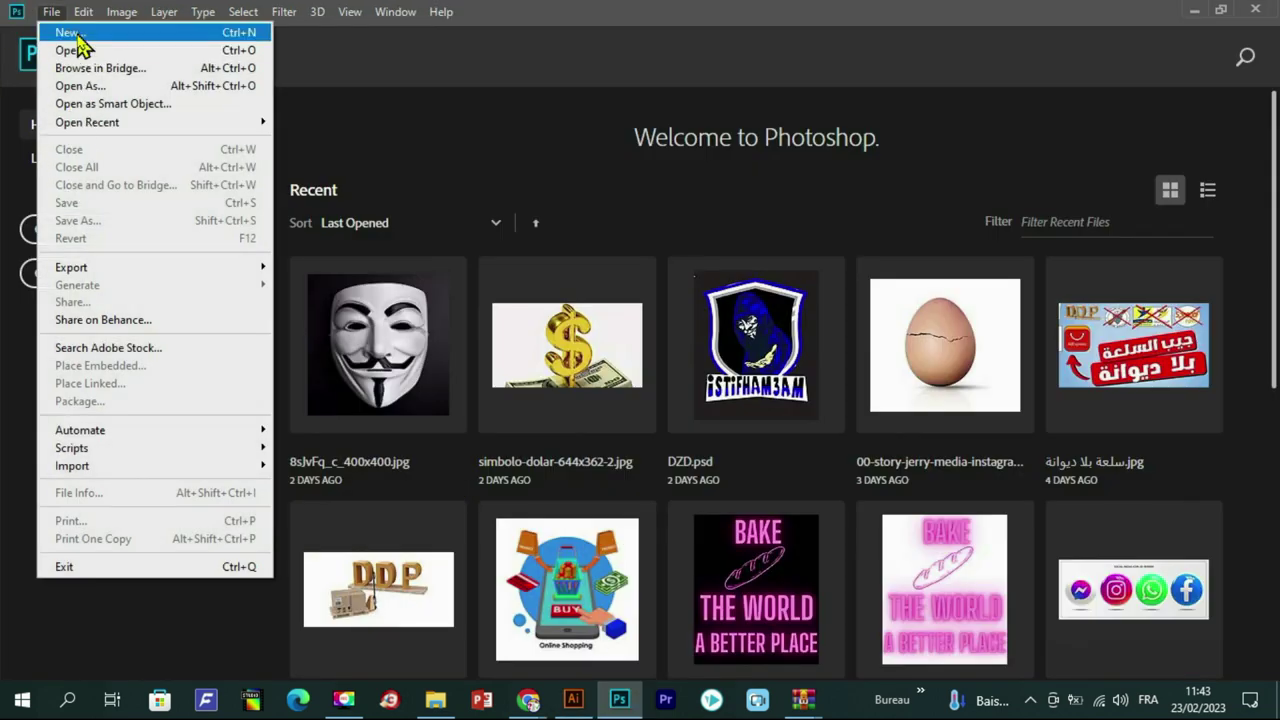
click(78, 36)
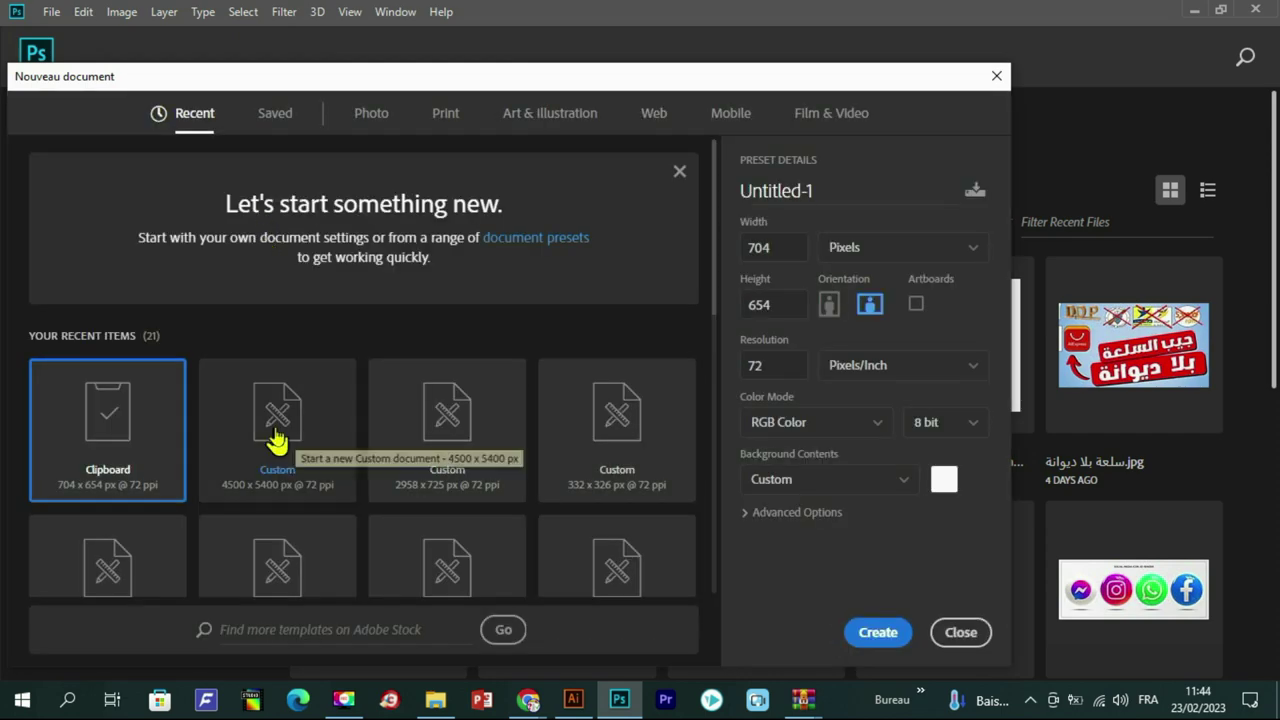
click(277, 430)
click(878, 632)
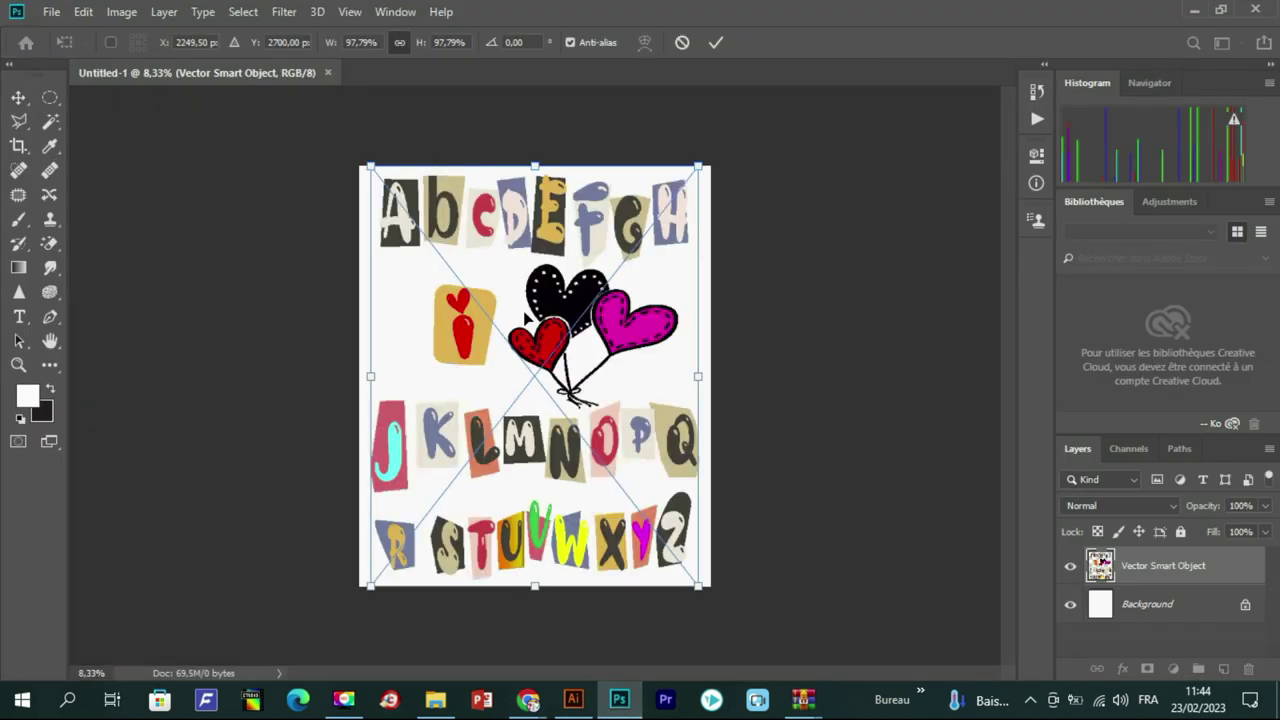
Step: Commit the placed alphabet artwork as a smart object and hide the Background layer
key(Return)
click(1070, 604)
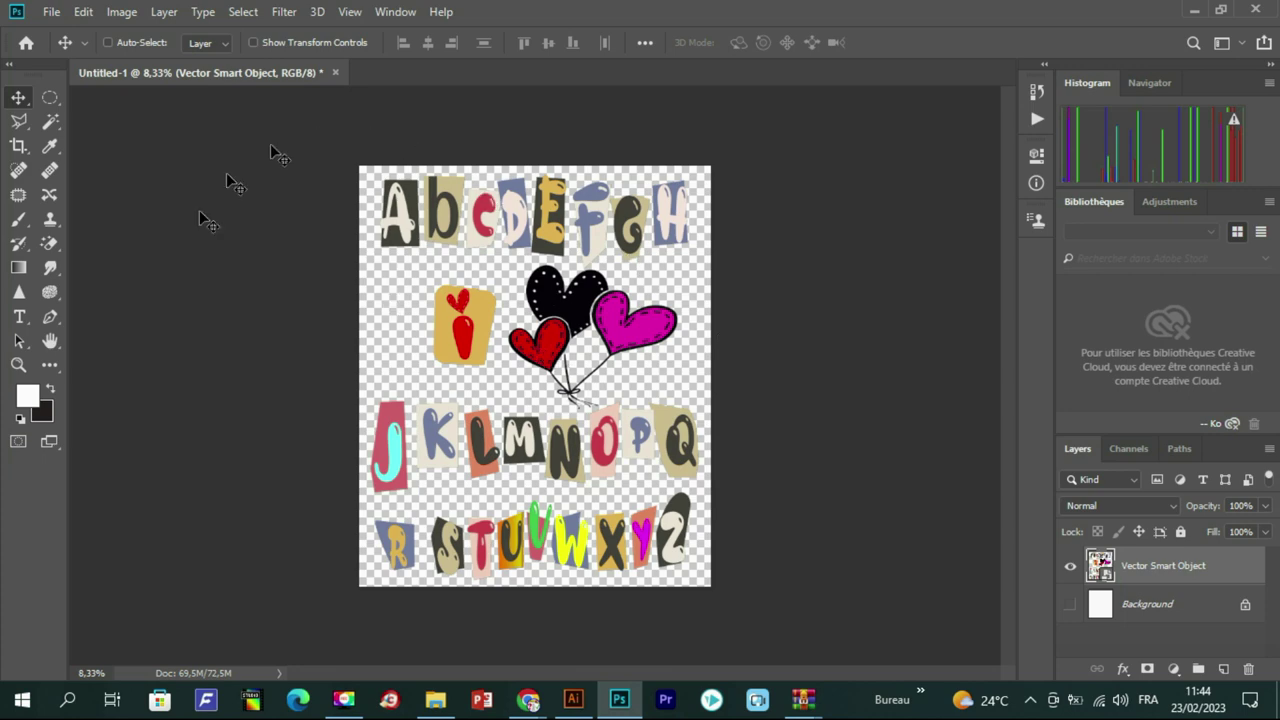
Step: Save the transparent artwork as a PNG named "alphabet abc i love you" in its redbubble folder
click(52, 12)
click(67, 221)
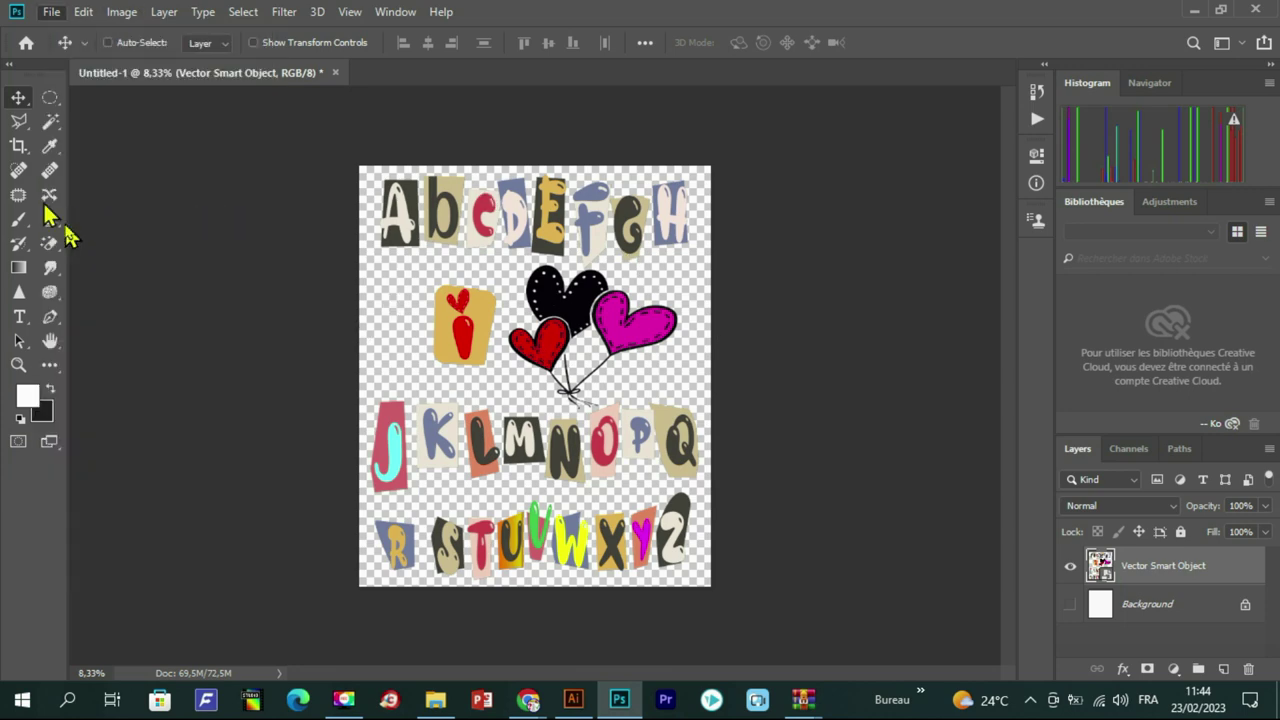
click(260, 377)
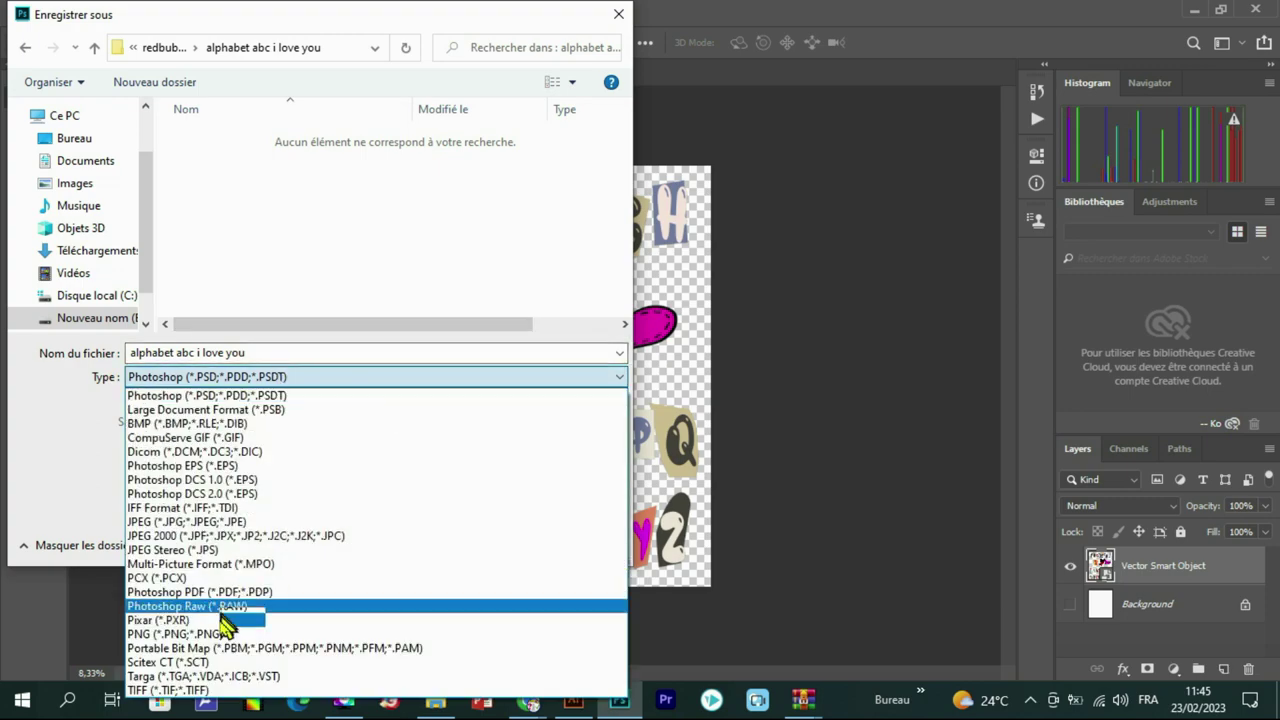
click(222, 635)
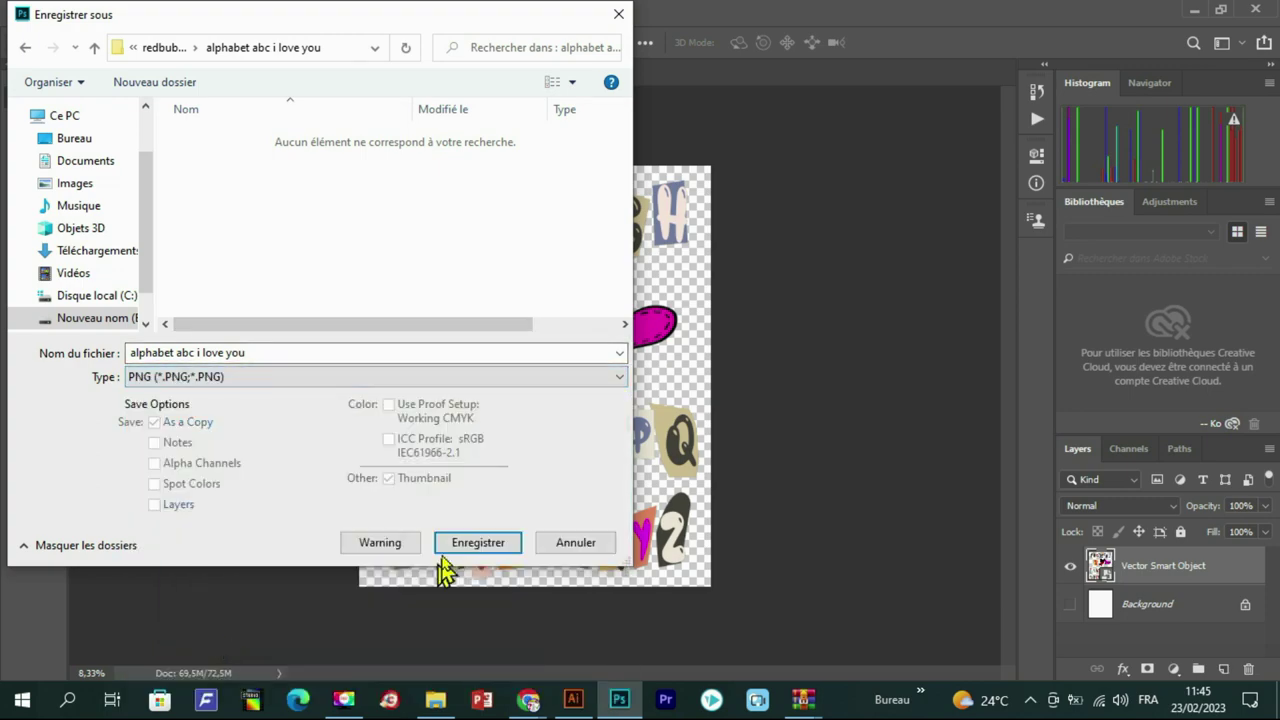
click(474, 544)
click(681, 197)
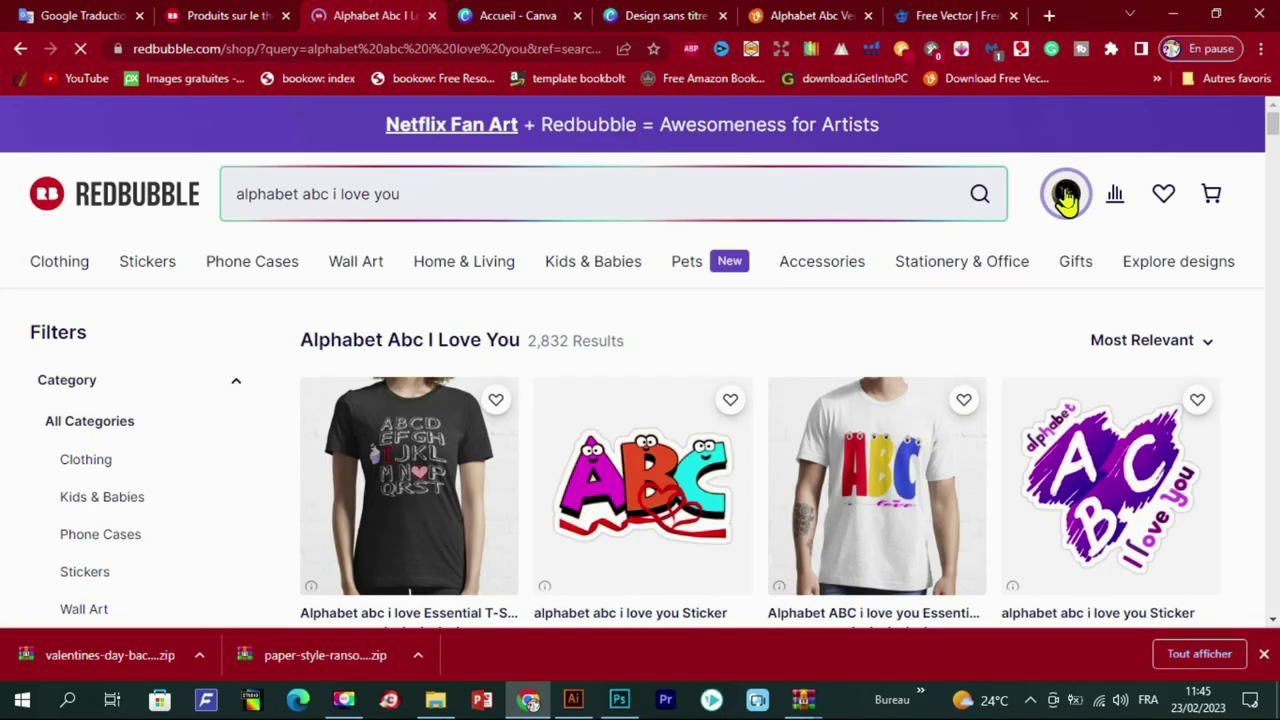
Step: In Redbubble in the browser, start a new work and upload the "alphabet abc i love you" image from its folder
click(1064, 196)
click(1003, 537)
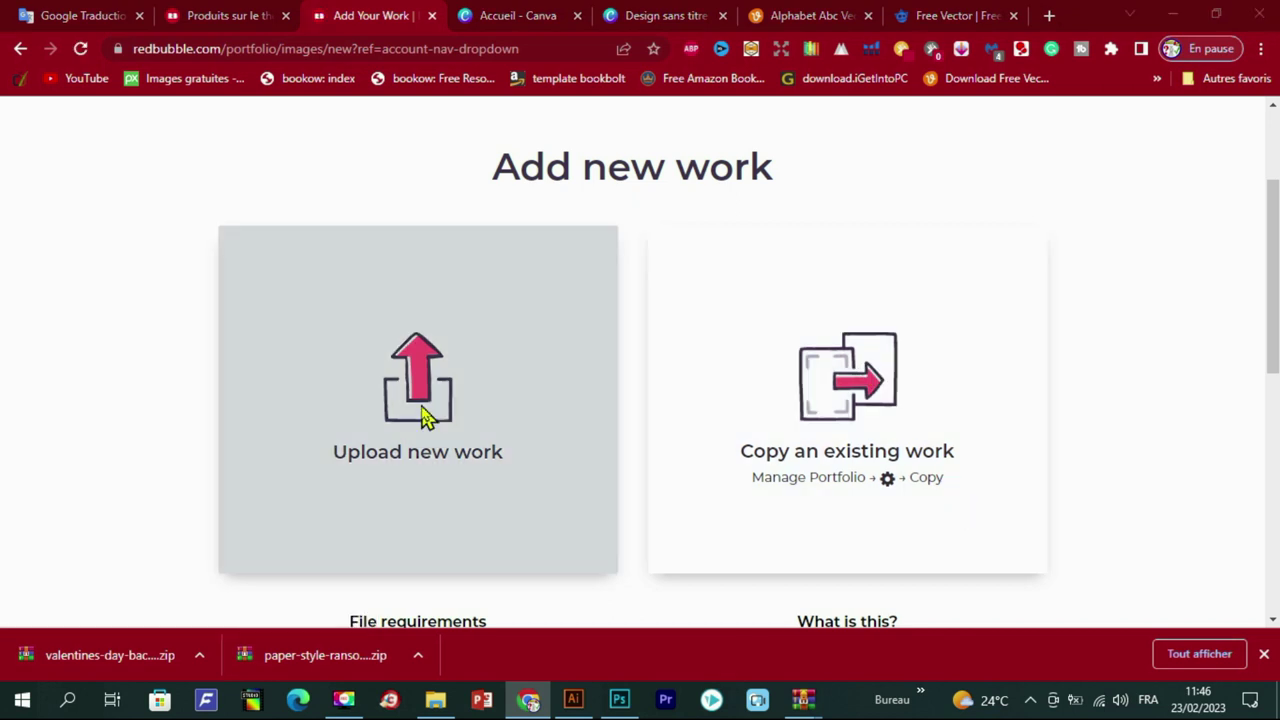
click(425, 415)
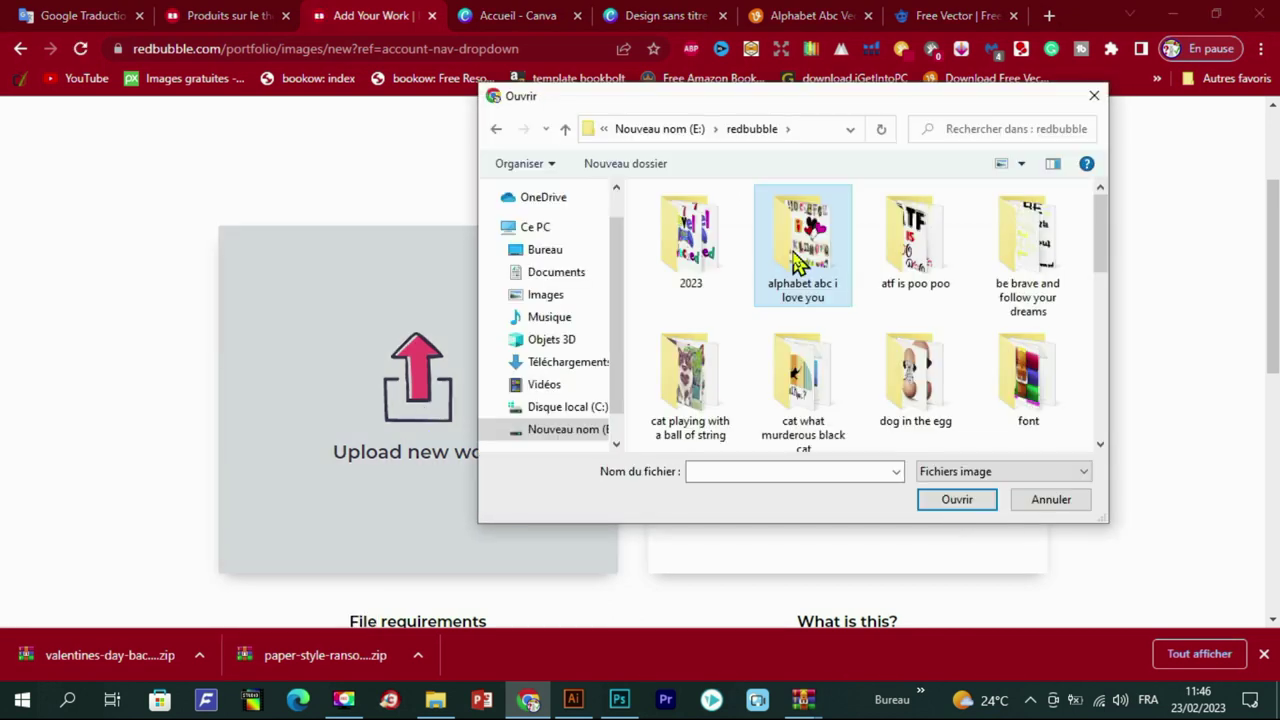
double_click(798, 255)
click(718, 252)
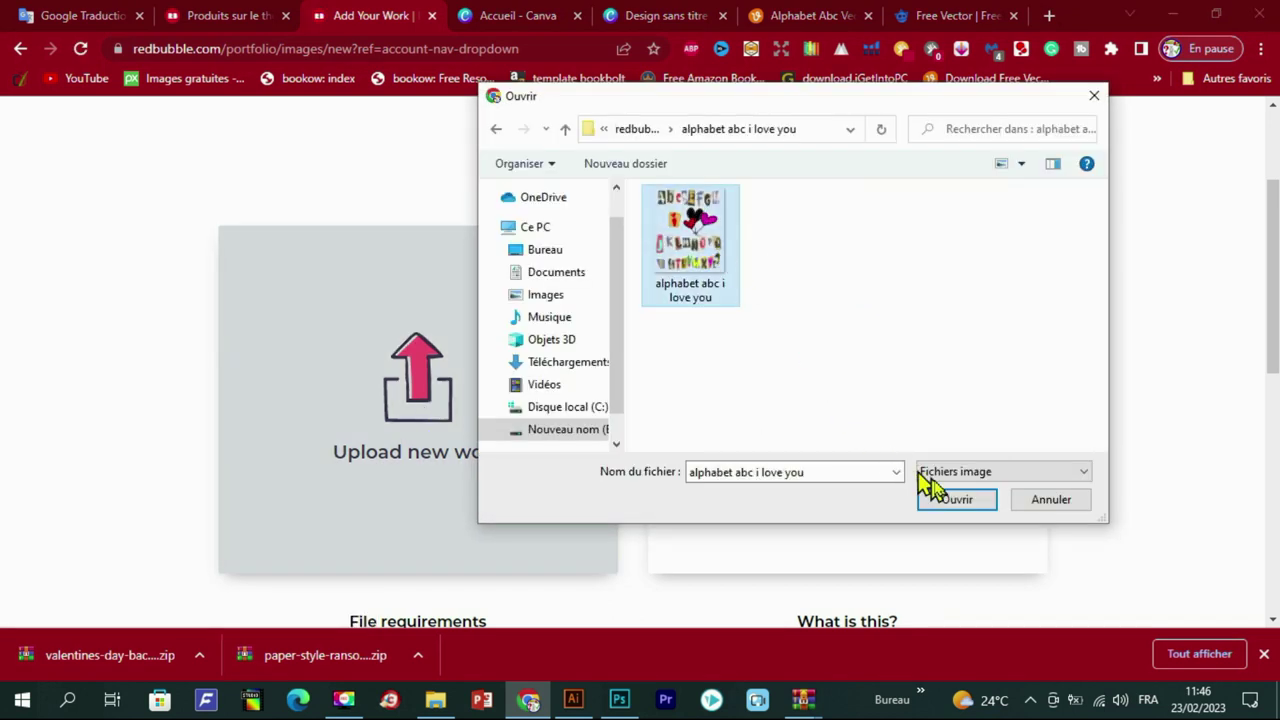
click(957, 500)
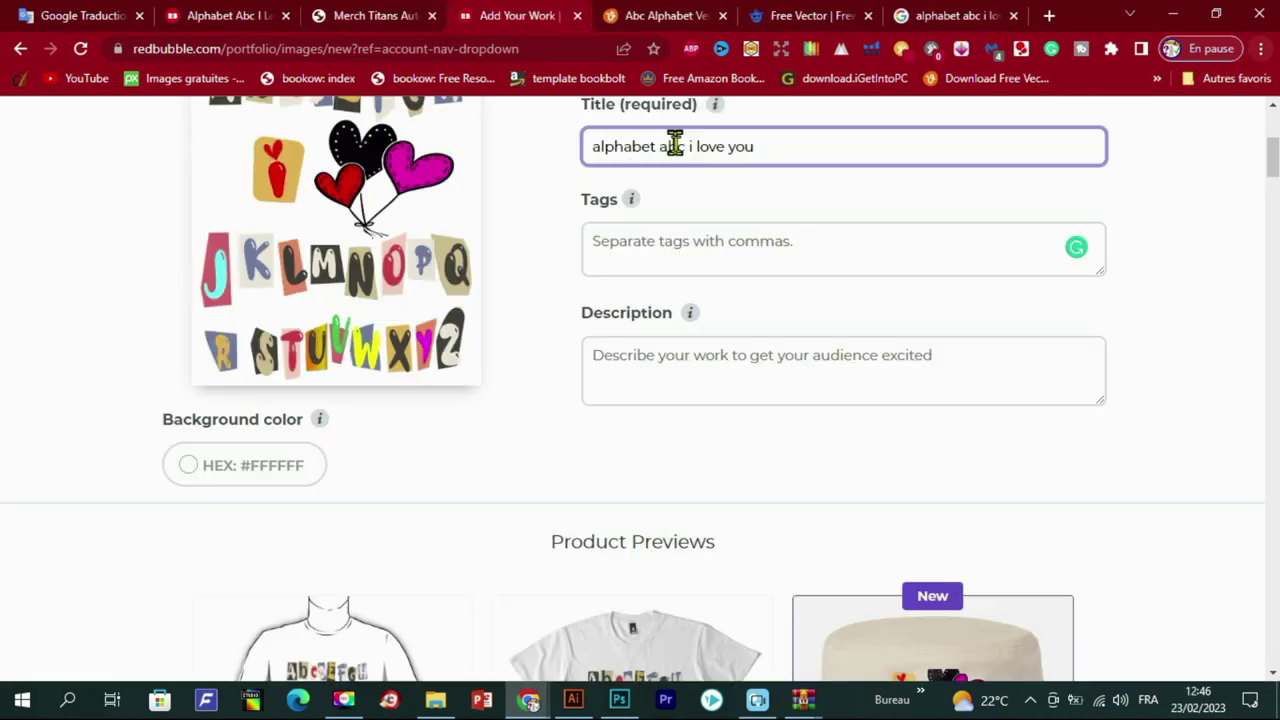
Step: Reuse the title "alphabet abc i love you" as the work's description
triple_click(680, 146)
key(ctrl+c)
click(722, 376)
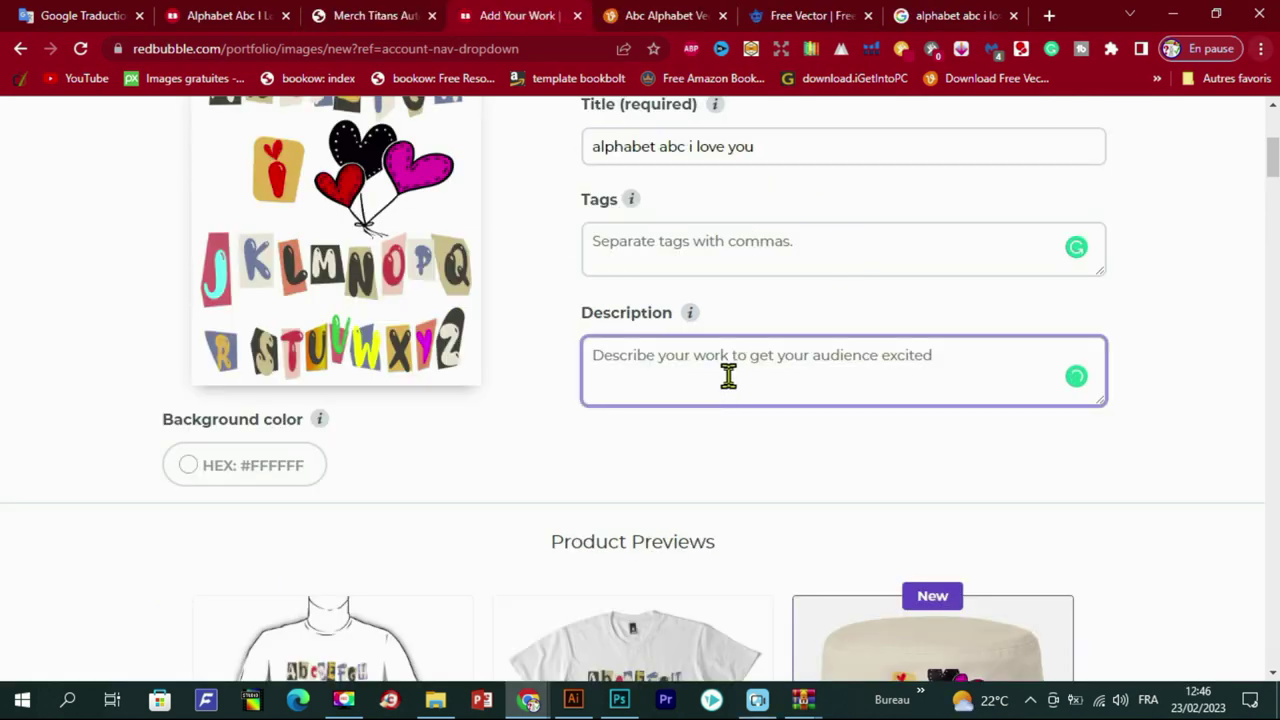
key(ctrl+v)
Step: Generate tags for the keyword "alphabet abc i love you" with the Redbubble Tag Generator and copy the whole list
click(651, 260)
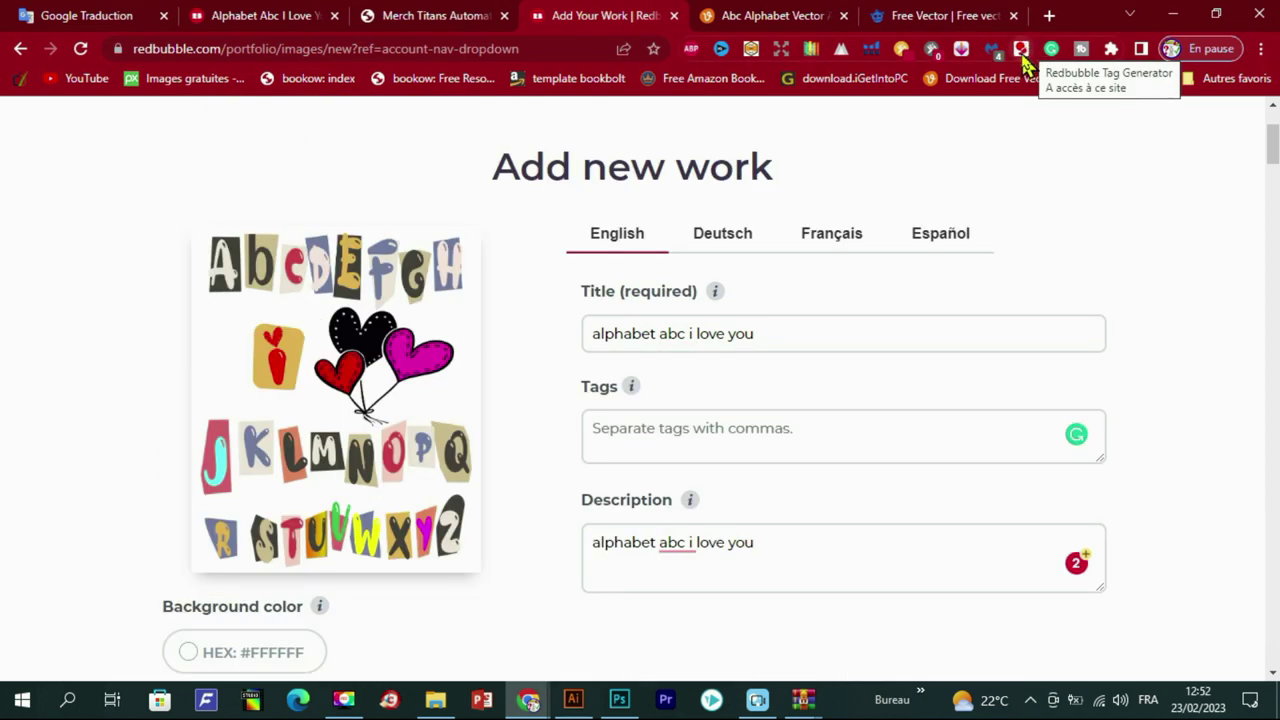
click(1020, 50)
click(855, 148)
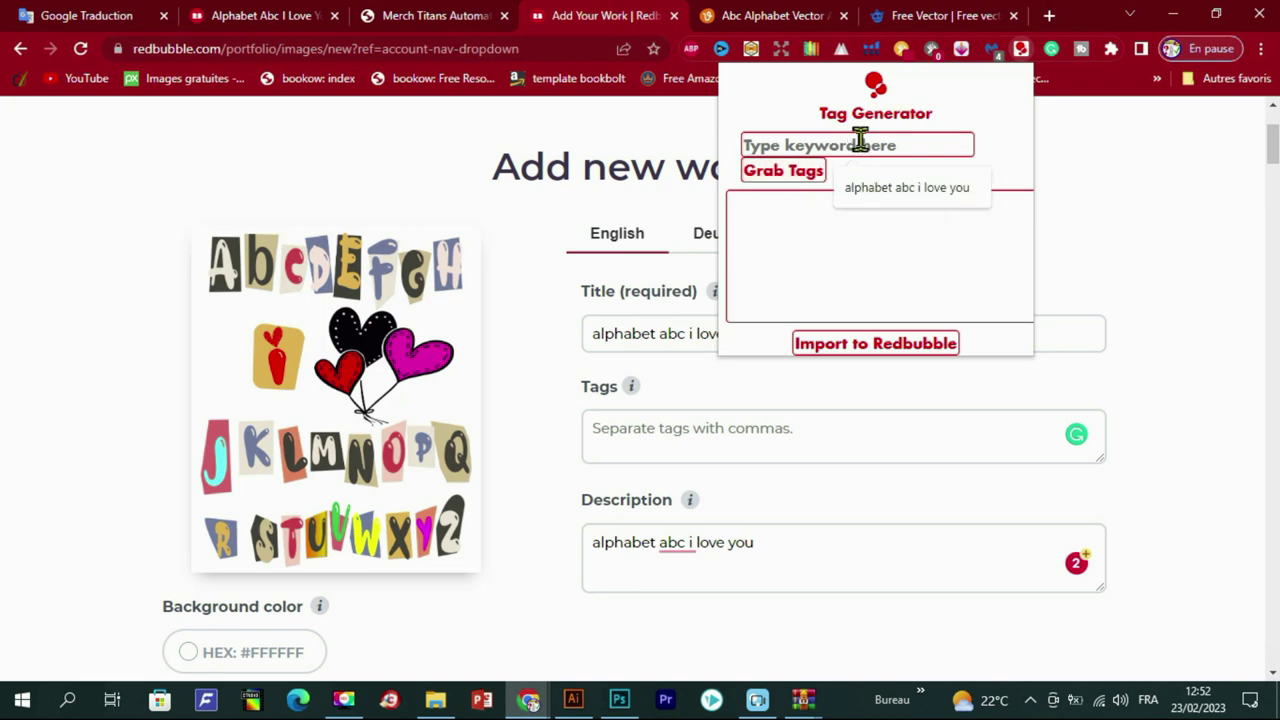
key(ctrl+v)
click(783, 175)
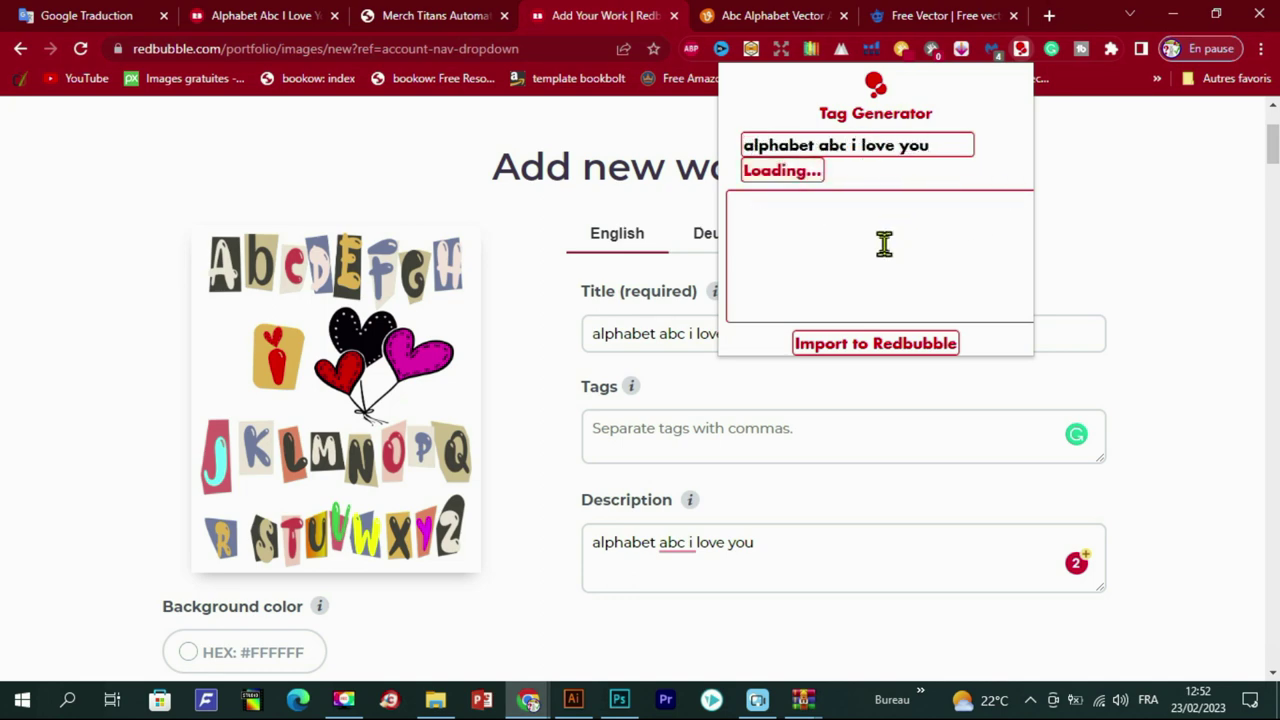
scroll(882, 247, down, 6)
scroll(884, 245, down, 1)
key(ctrl+a)
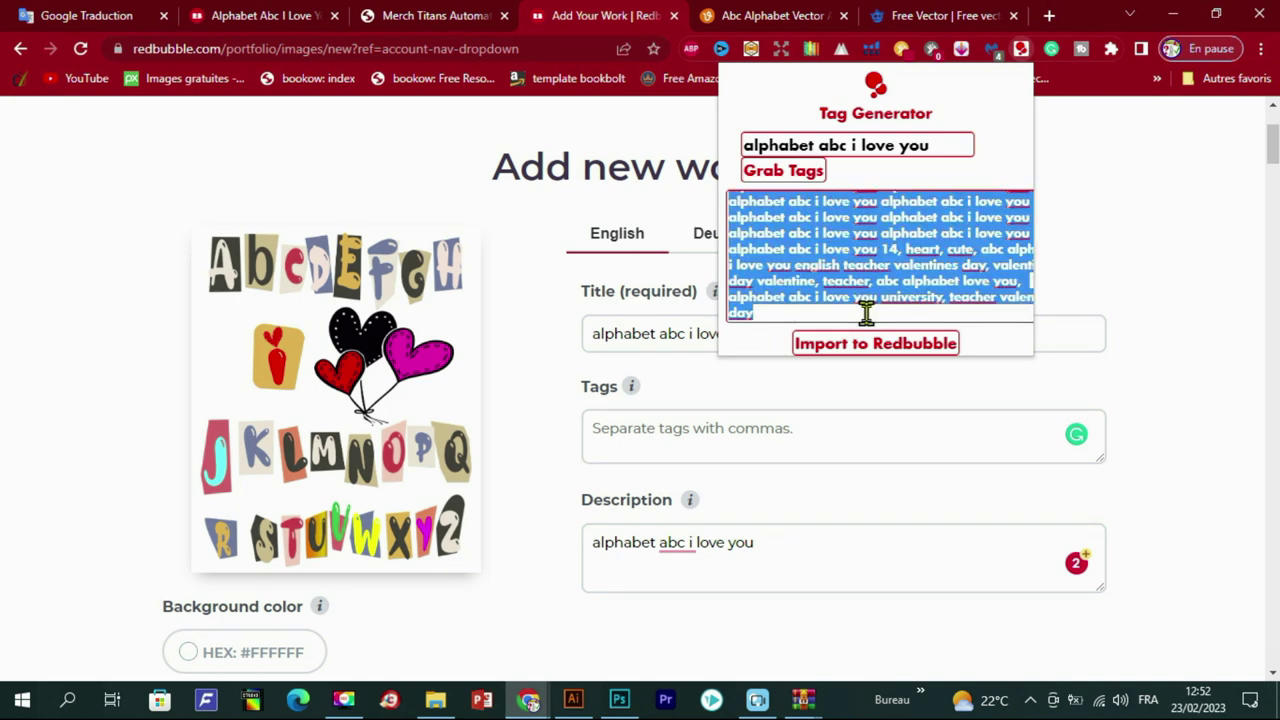
Step: Switch to Google Translate, replace the English source text with the copied tags and review the list
click(90, 15)
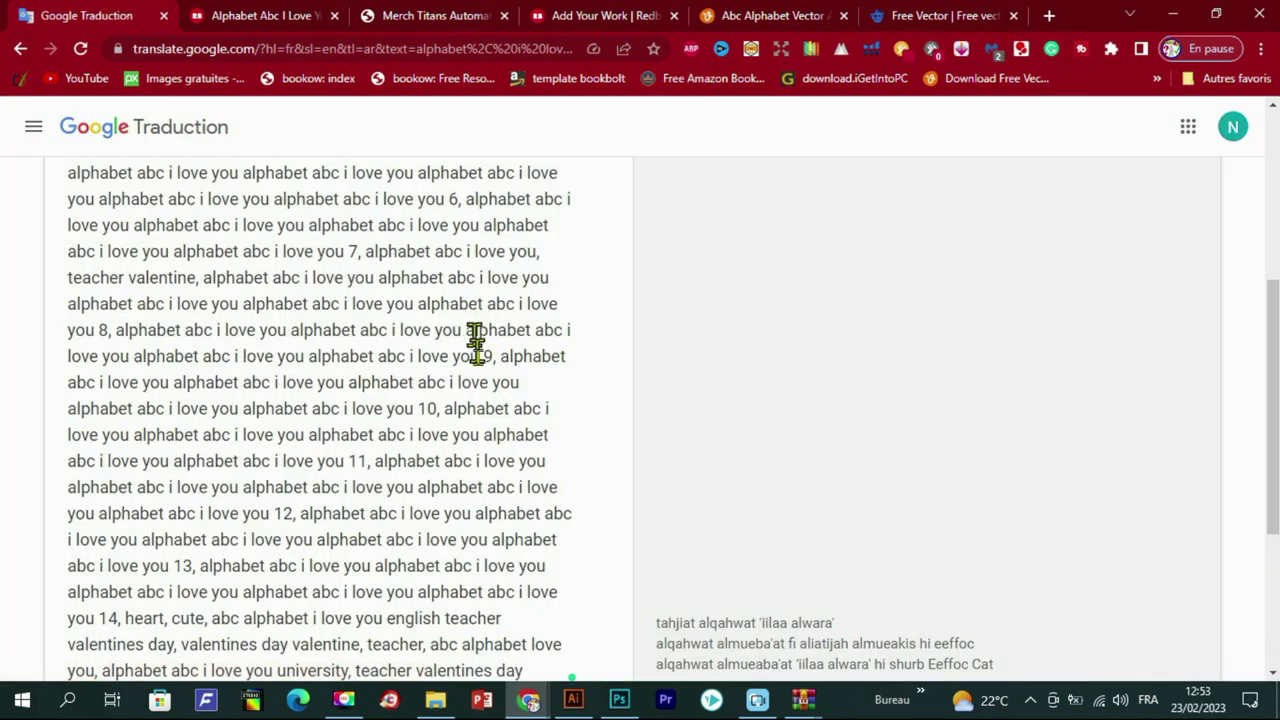
scroll(476, 352, up, 4)
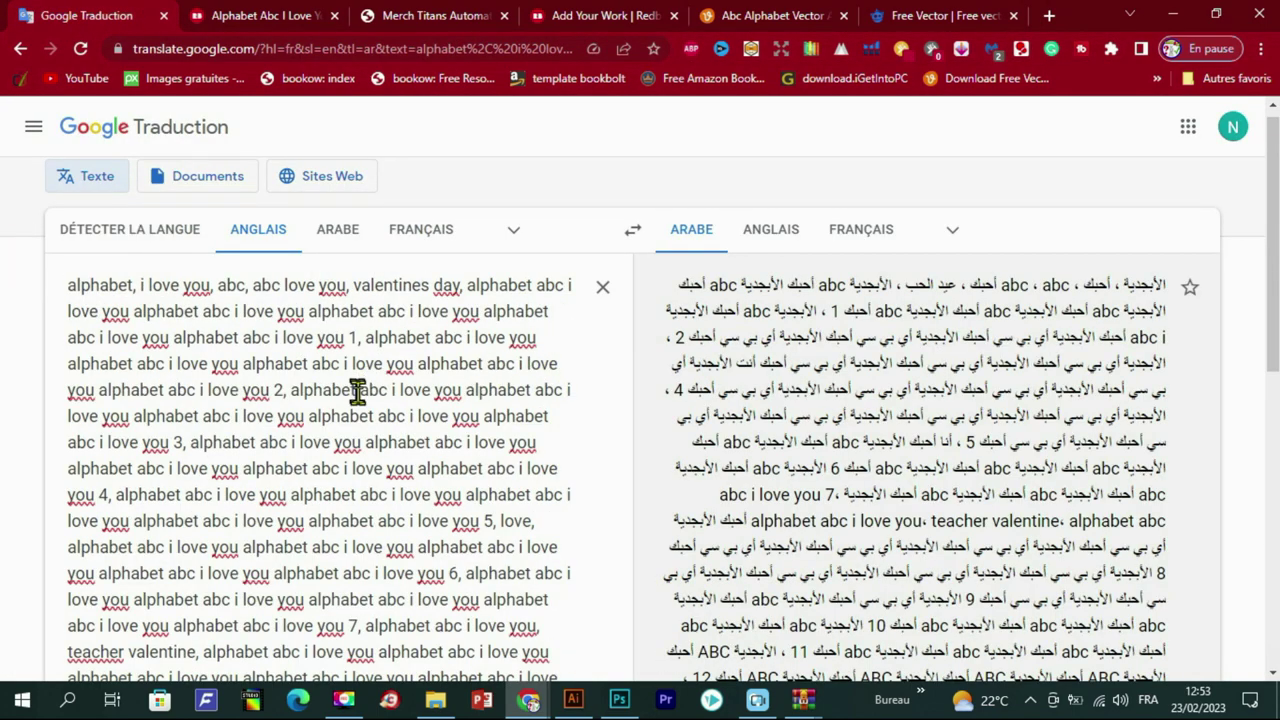
scroll(357, 390, down, 2)
scroll(363, 474, down, 4)
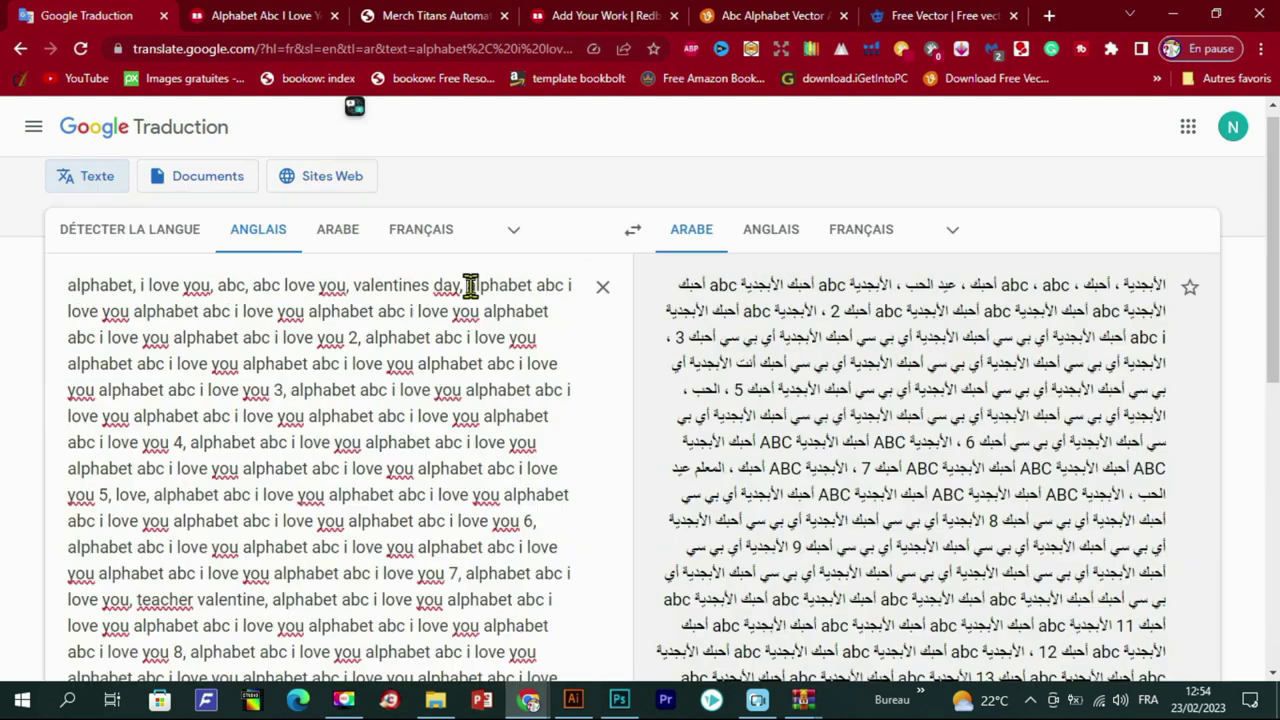
Step: Delete the repetitive numbered "alphabet abc i love you" tags from the source text, keeping the distinct tags
scroll(343, 443, up, 6)
drag(470, 285, 352, 337)
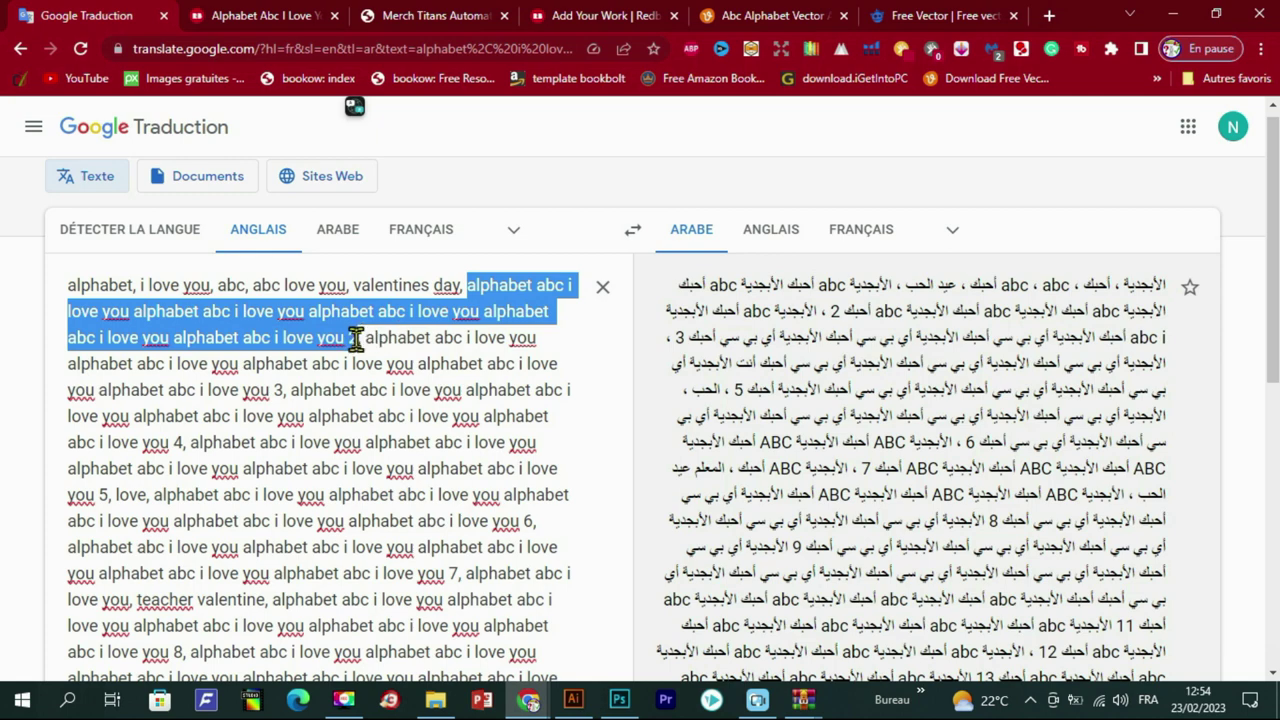
key(BackSpace)
key(BackSpace)
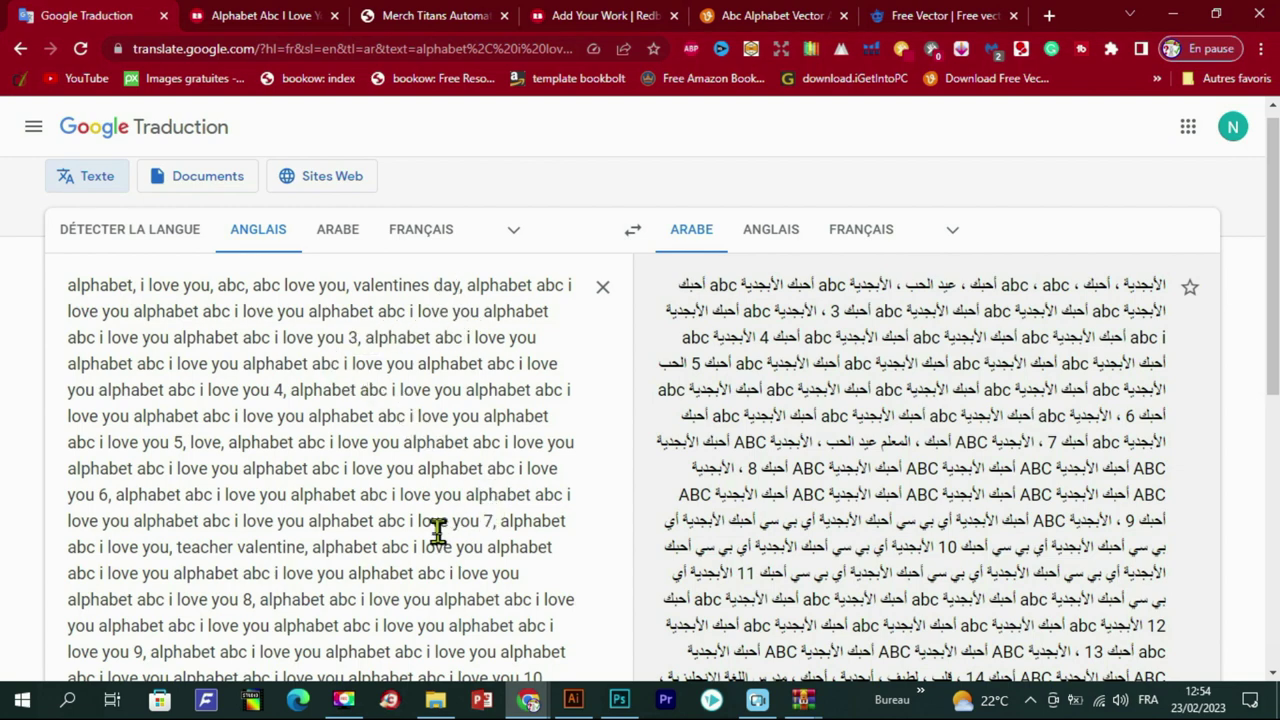
scroll(444, 527, down, 4)
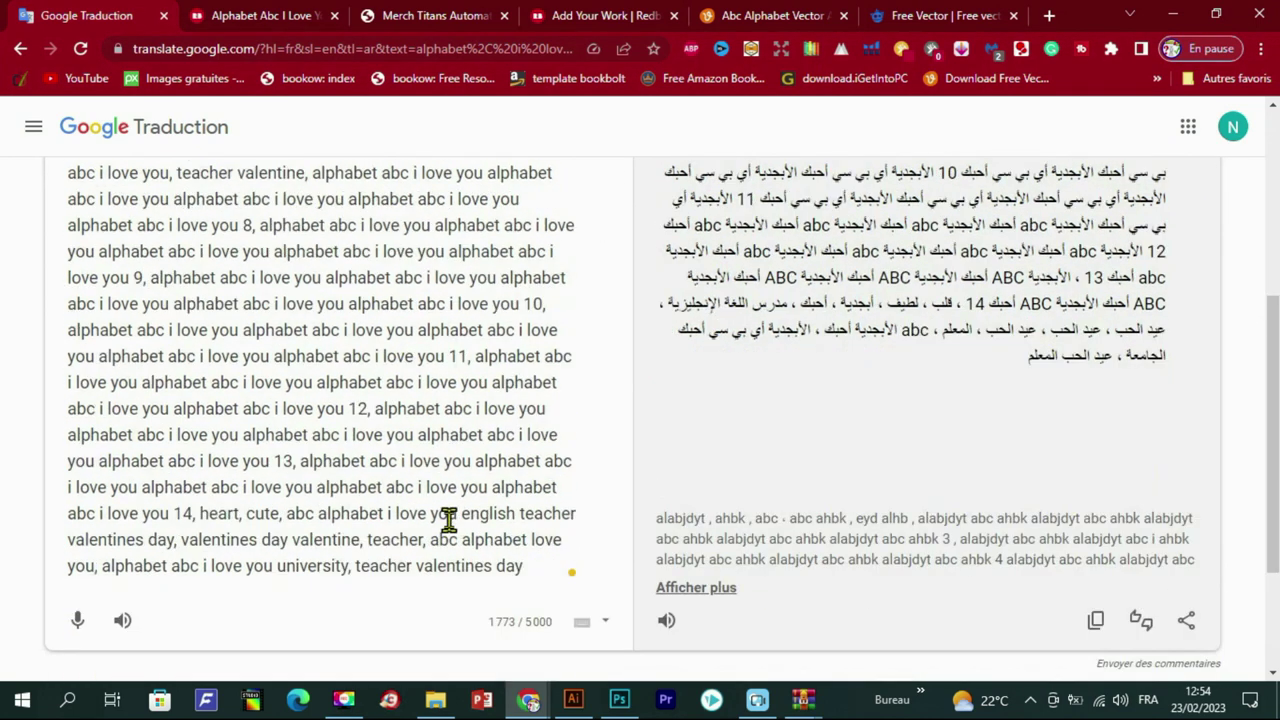
drag(193, 515, 457, 300)
key(BackSpace)
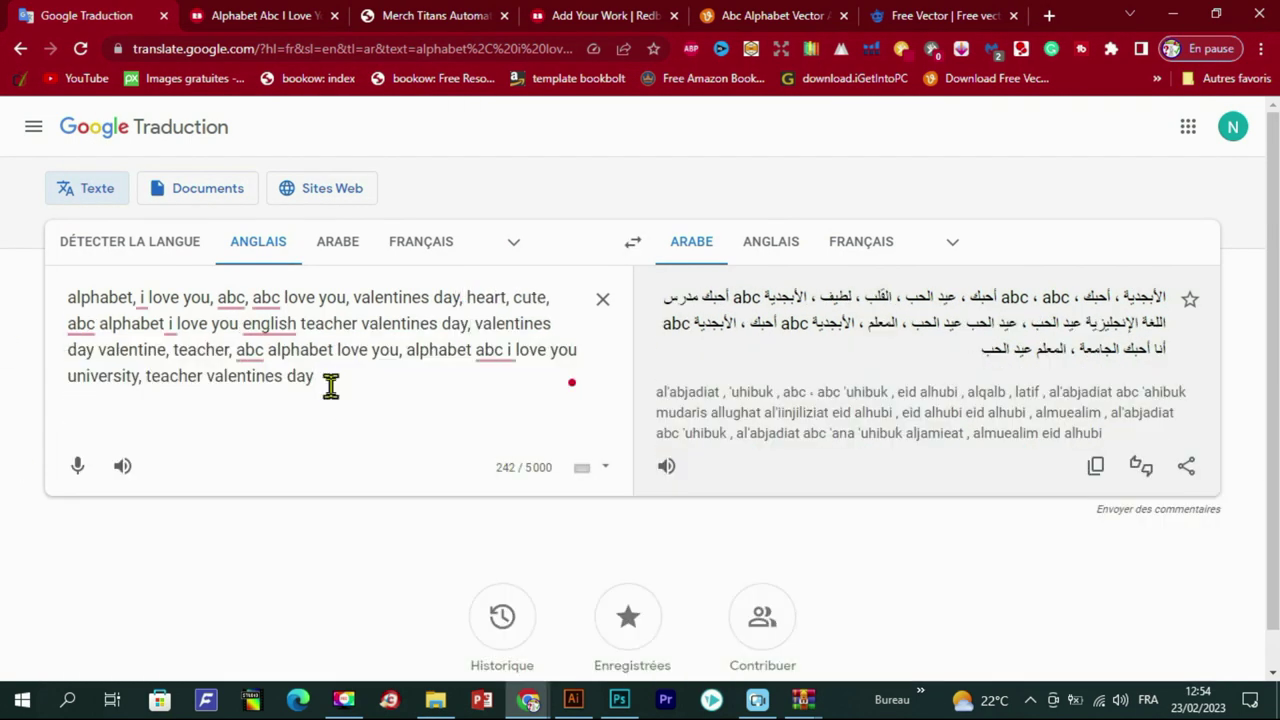
Step: Copy the cleaned tag list from Google Translate into the Tags field of the new Redbubble work
key(ctrl+a)
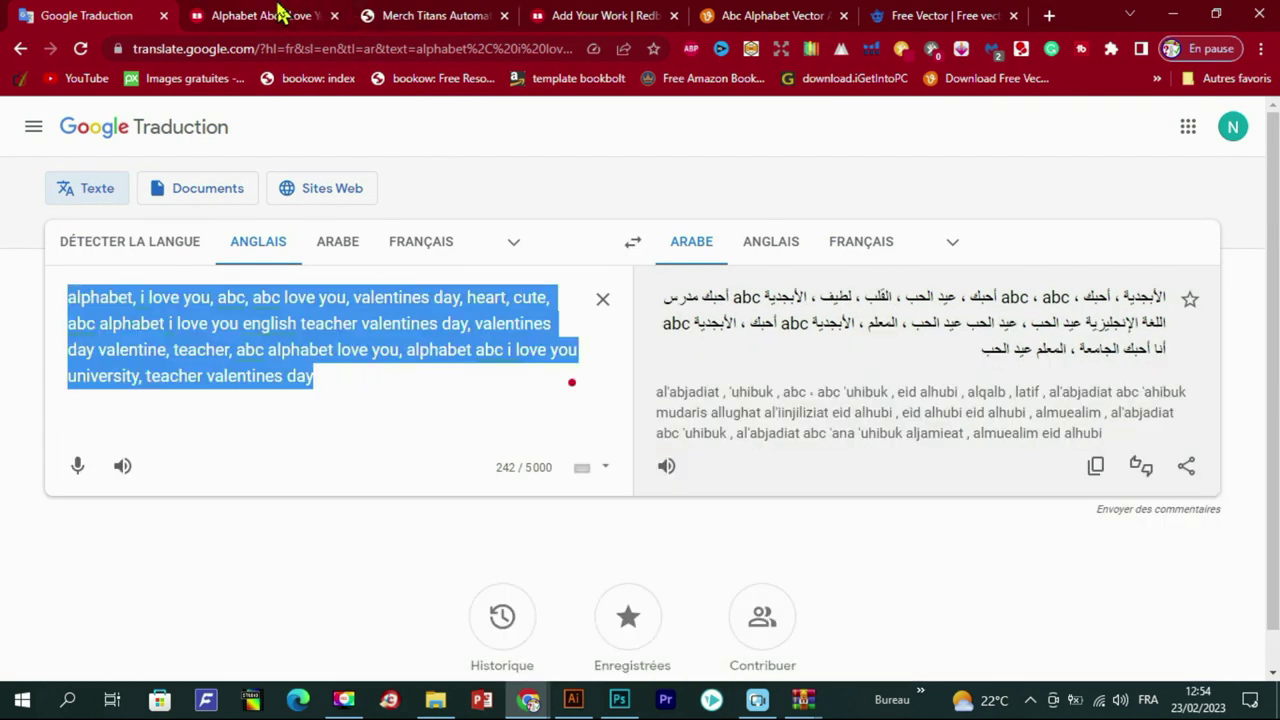
click(280, 14)
click(545, 15)
click(752, 446)
key(ctrl+v)
click(905, 512)
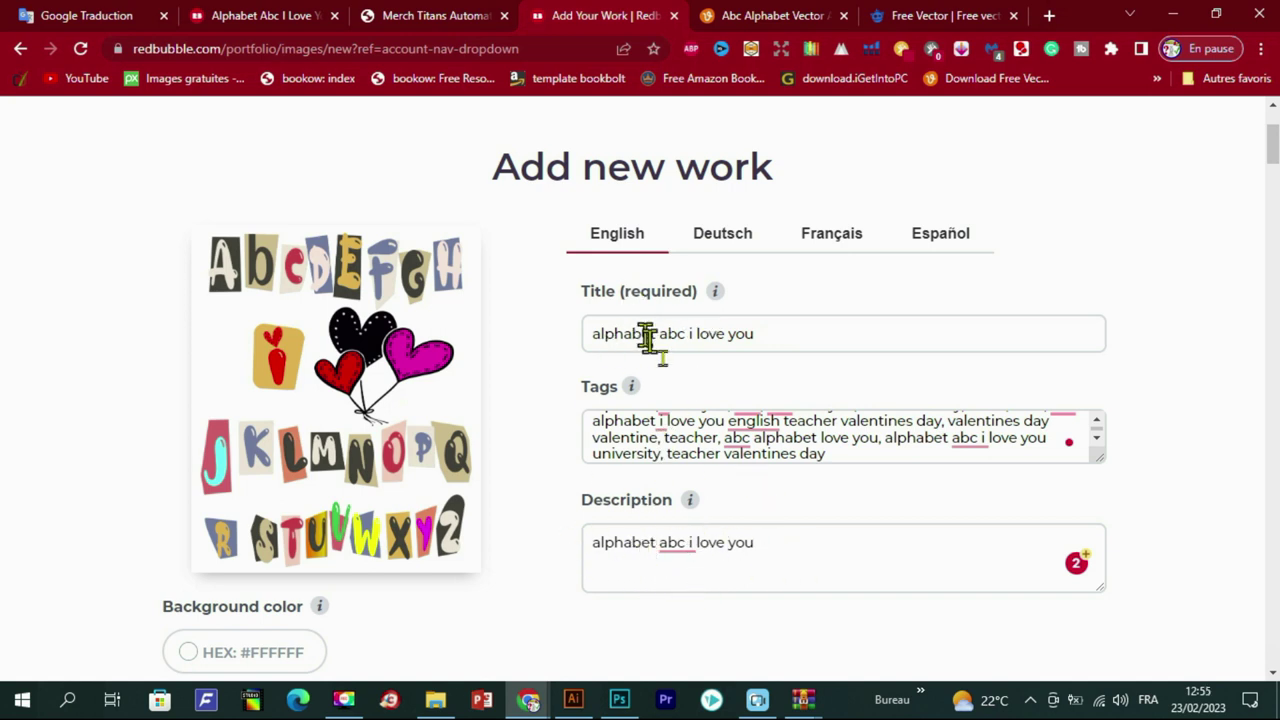
click(824, 558)
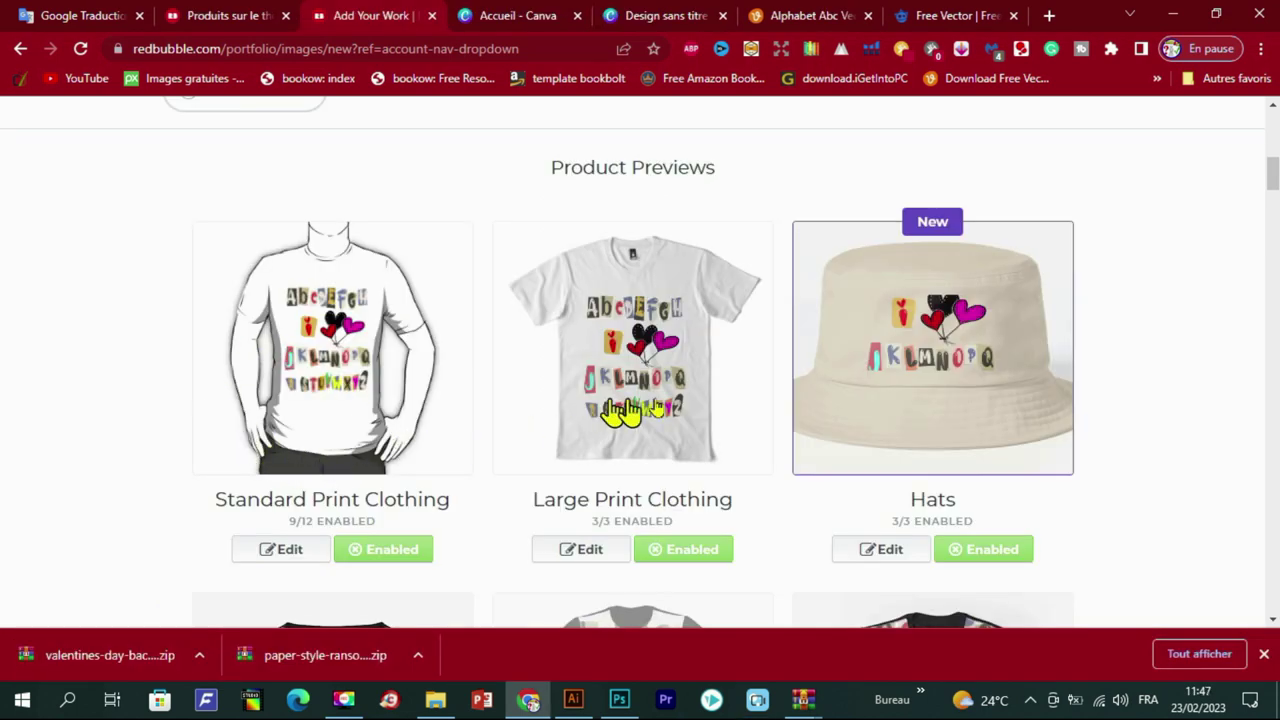
Step: Scale the artwork on the Hats product to 19% and apply the changes
click(882, 552)
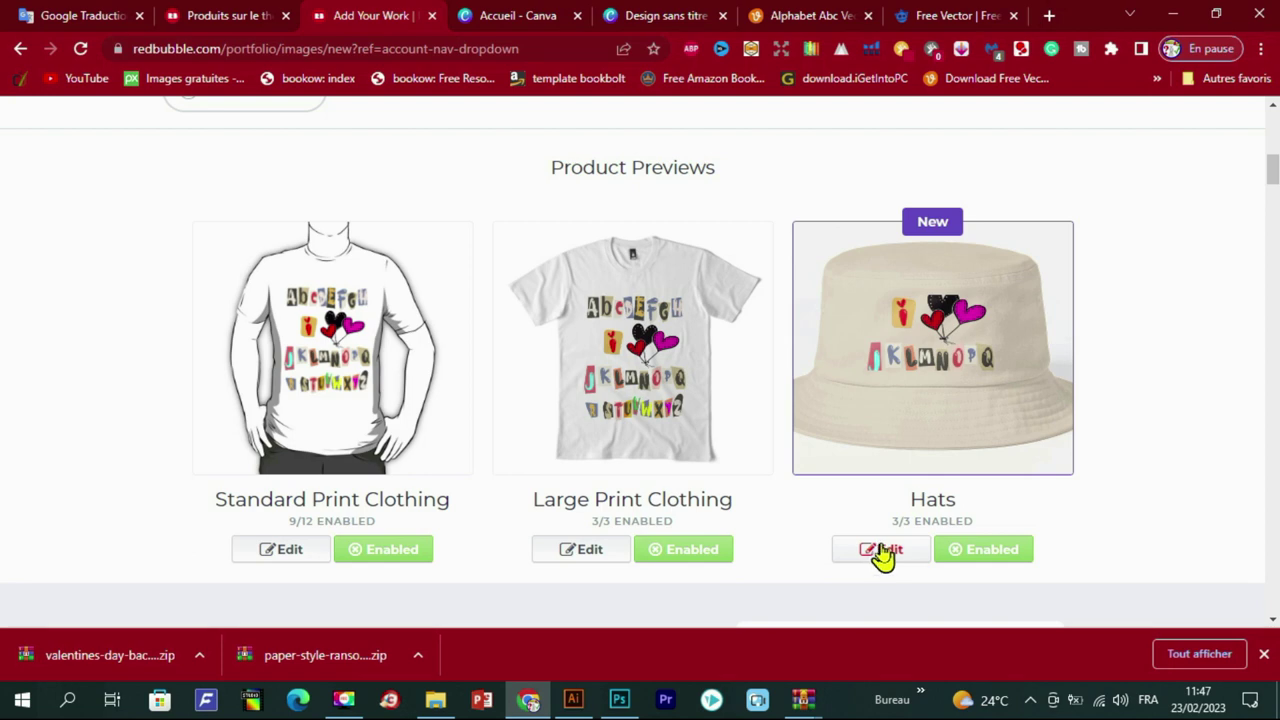
scroll(760, 470, down, 5)
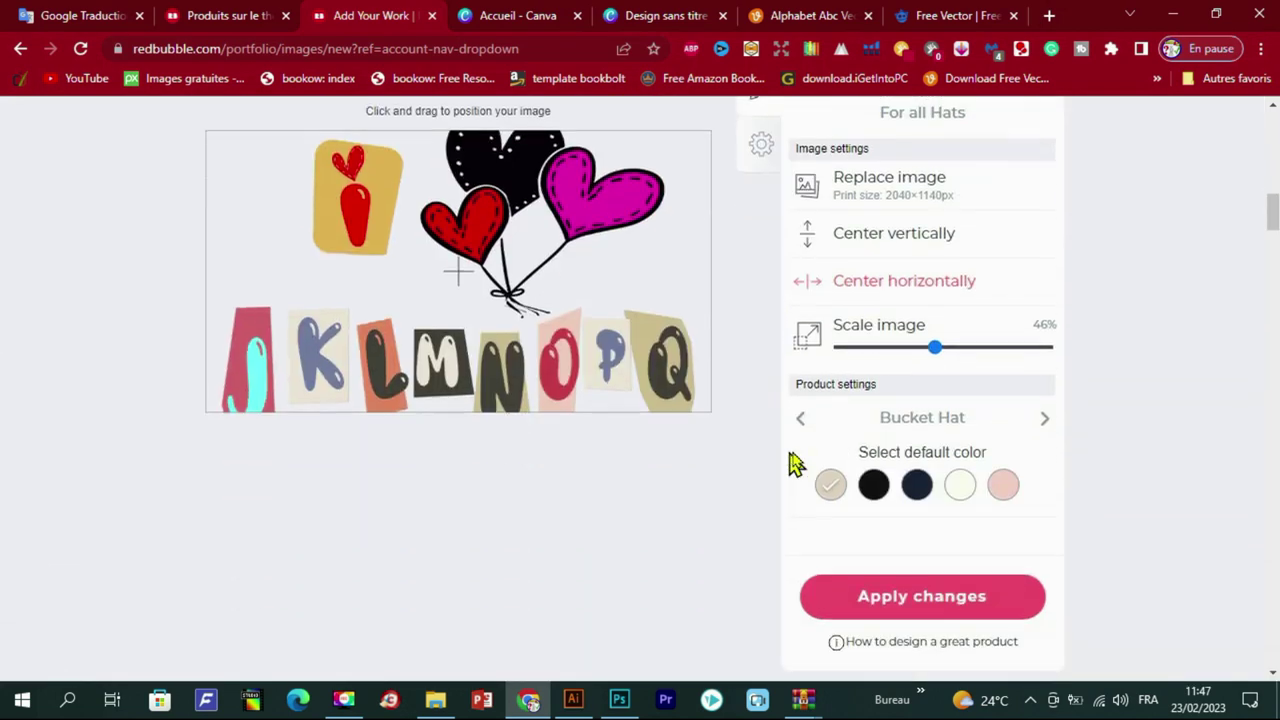
drag(930, 350, 880, 350)
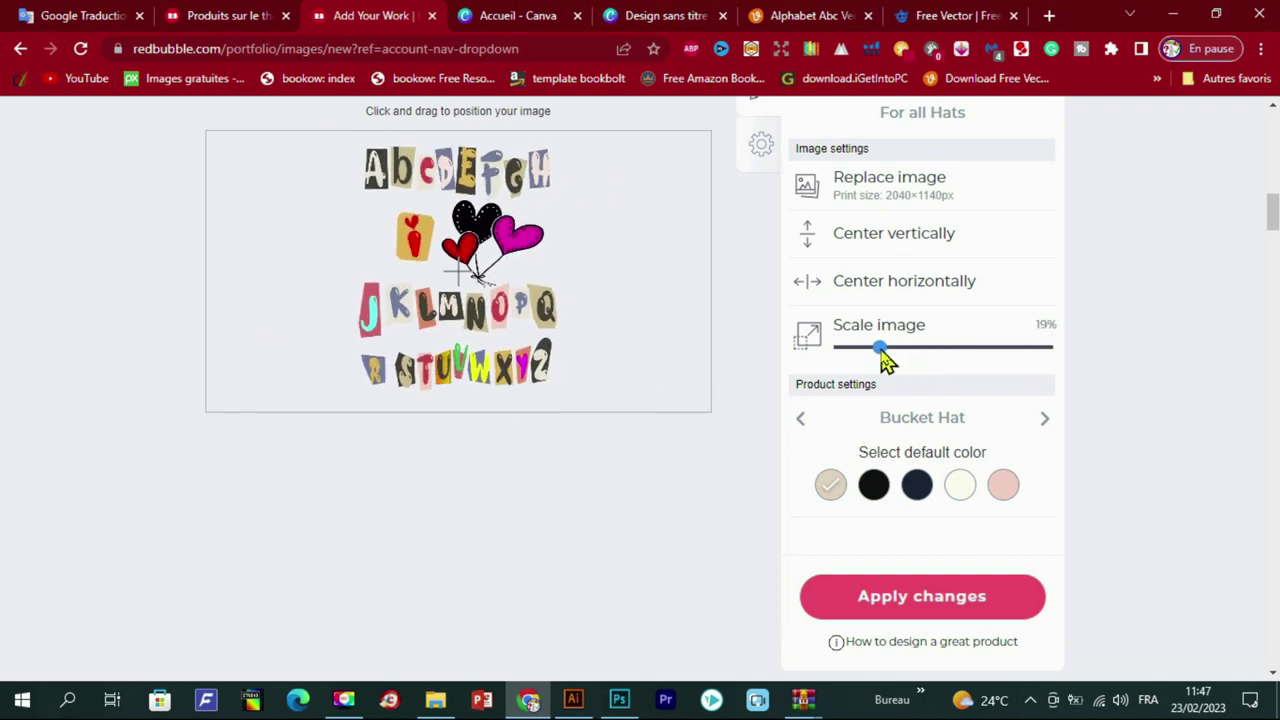
scroll(1037, 320, up, 2)
scroll(1037, 320, up, 3)
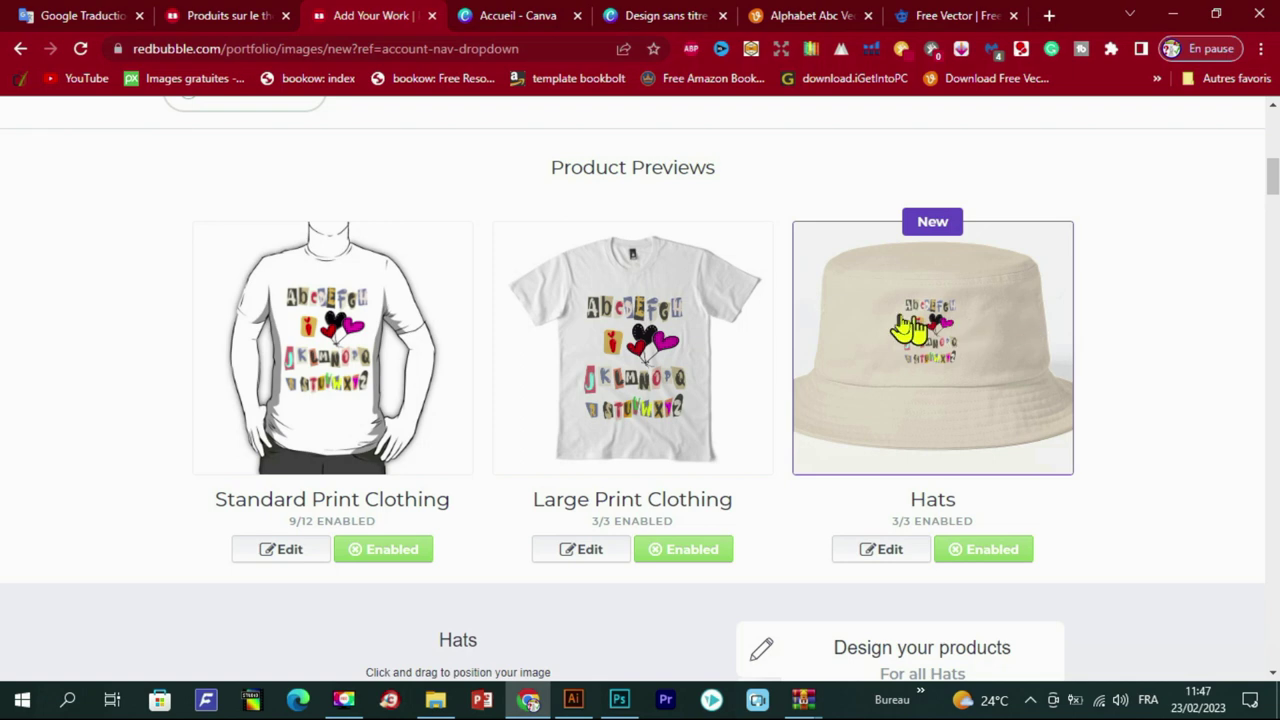
scroll(908, 343, down, 2)
scroll(949, 383, down, 4)
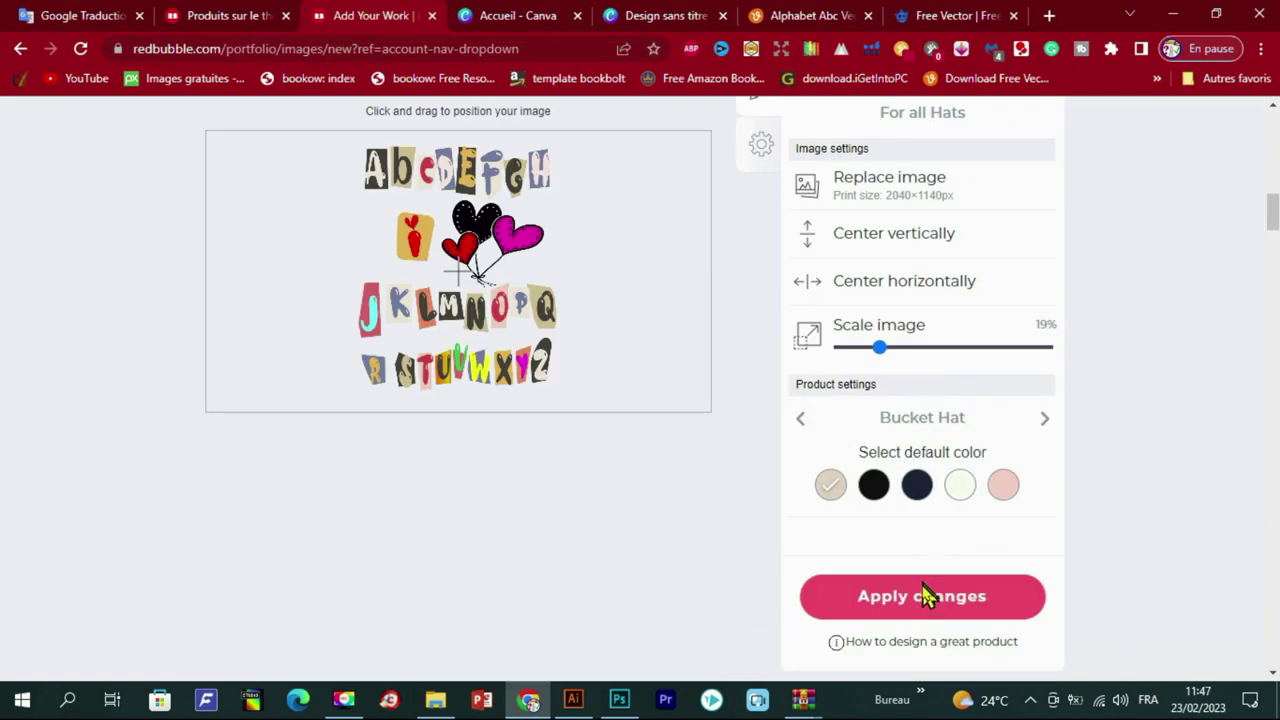
click(929, 592)
scroll(909, 451, up, 5)
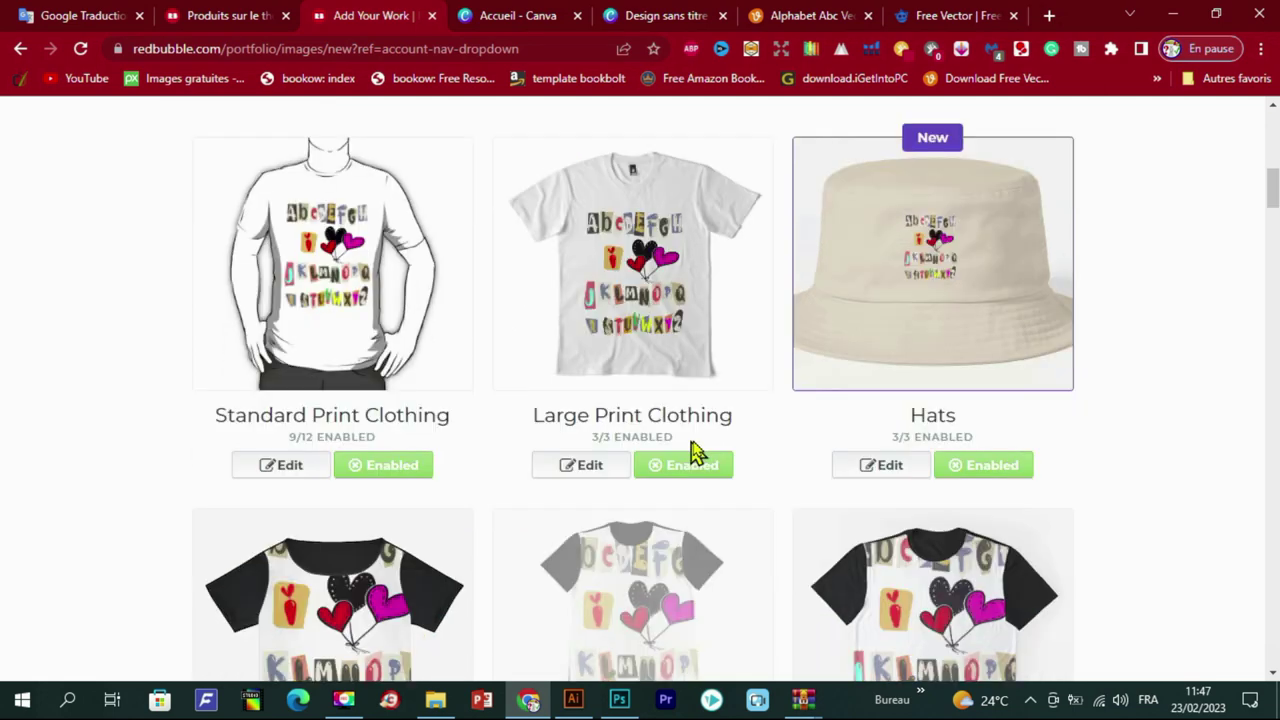
Step: Open Standard Print Clothing for editing and set the Essential T-Shirt's default color to red
scroll(691, 451, down, 2)
scroll(700, 490, down, 2)
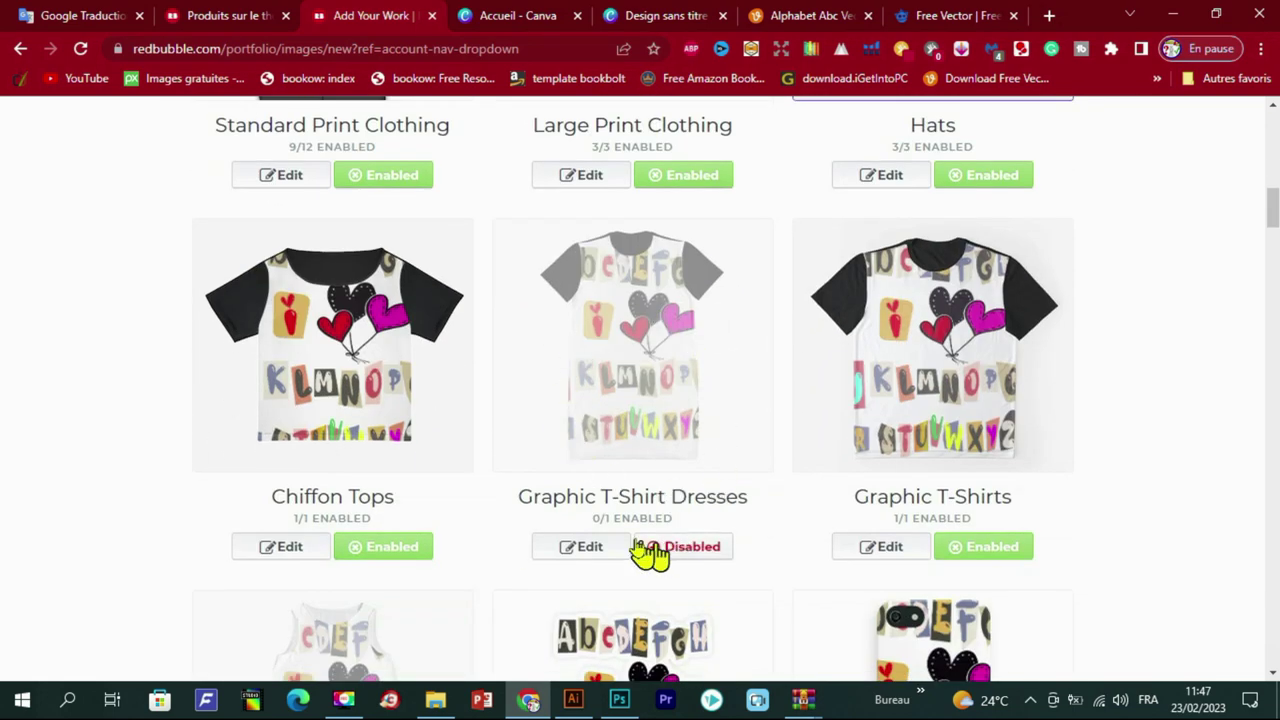
scroll(594, 523, up, 2)
scroll(587, 518, up, 2)
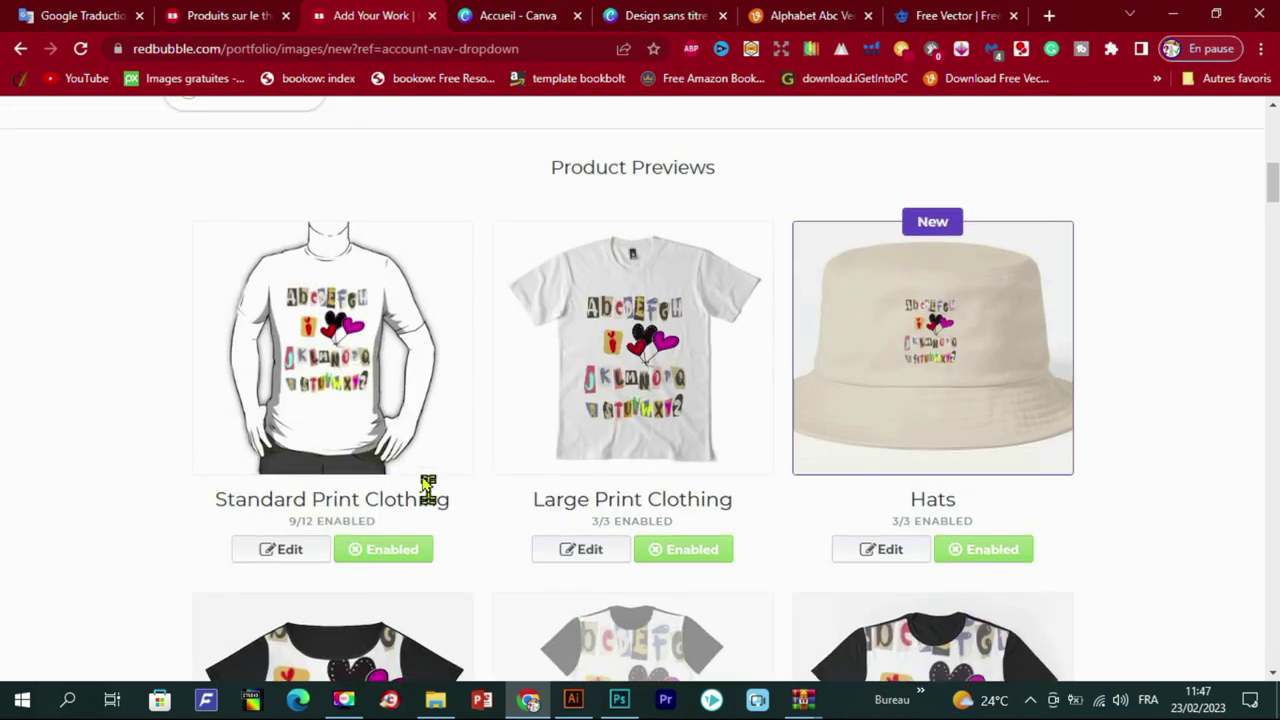
click(285, 552)
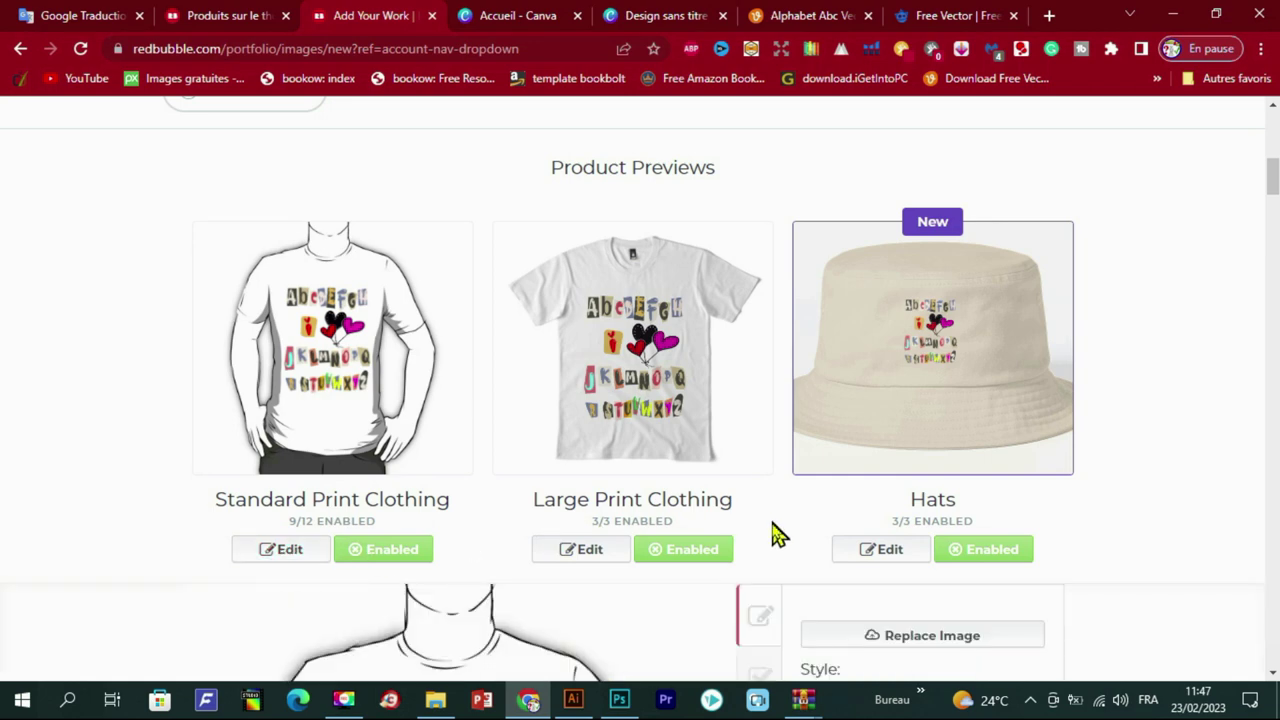
scroll(772, 537, down, 3)
scroll(853, 538, down, 1)
click(1023, 422)
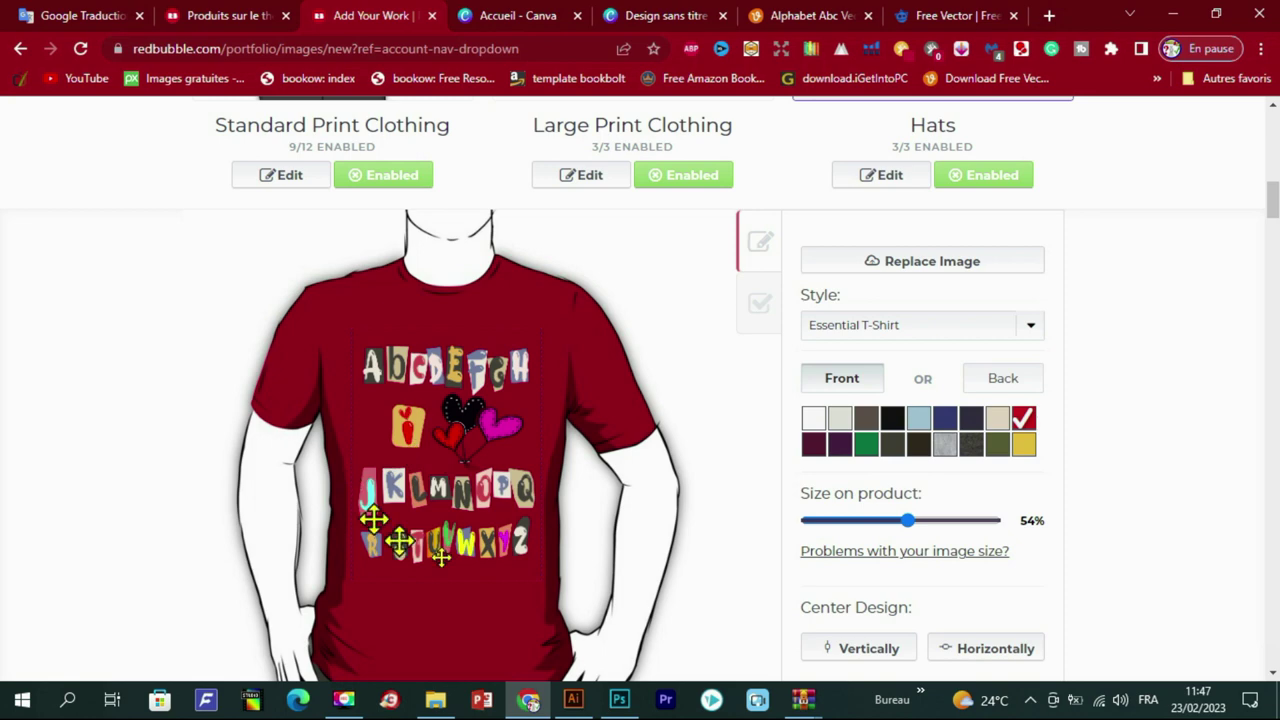
Step: Compare the artwork on black, green and heather grey shirts, and return the shirt color to red
click(892, 419)
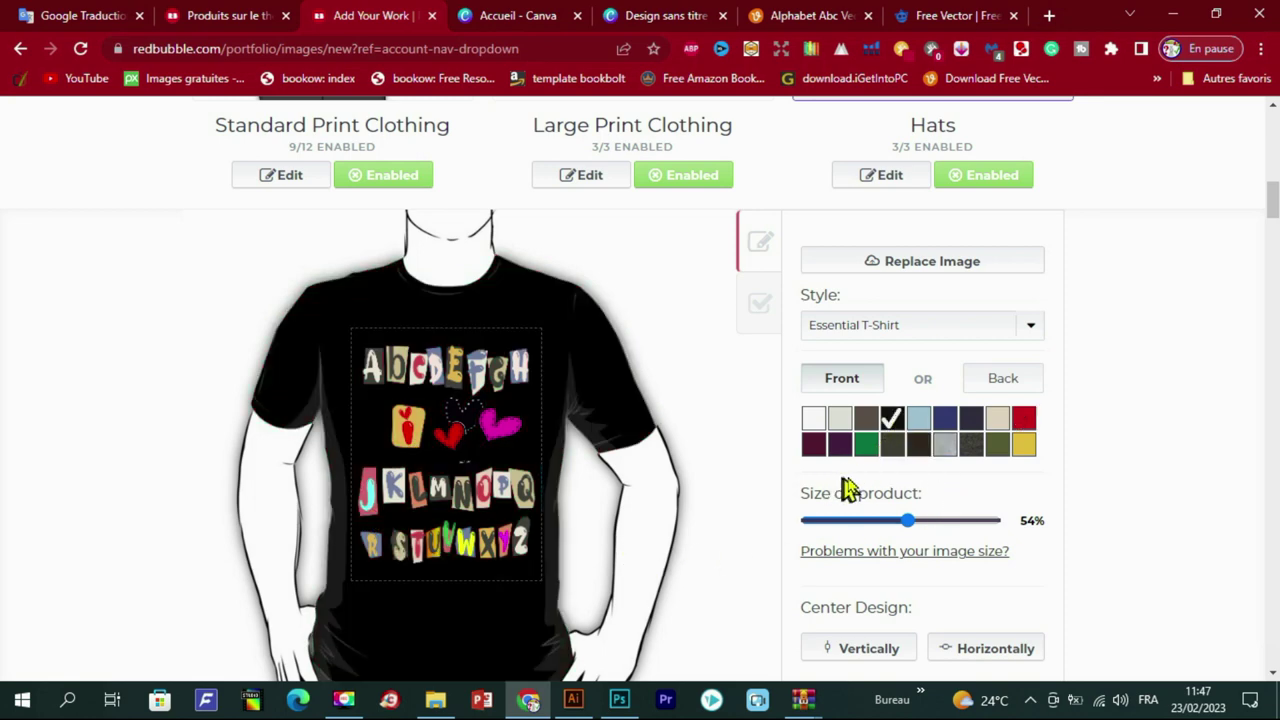
click(868, 446)
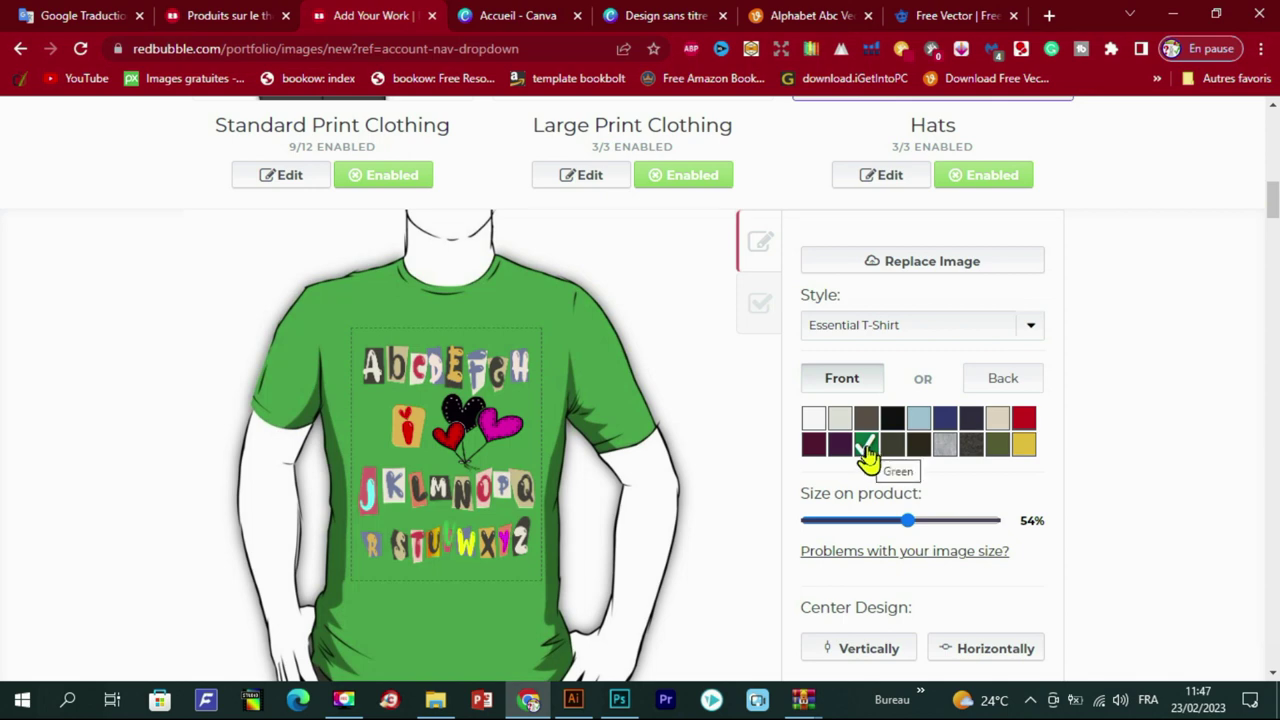
click(945, 446)
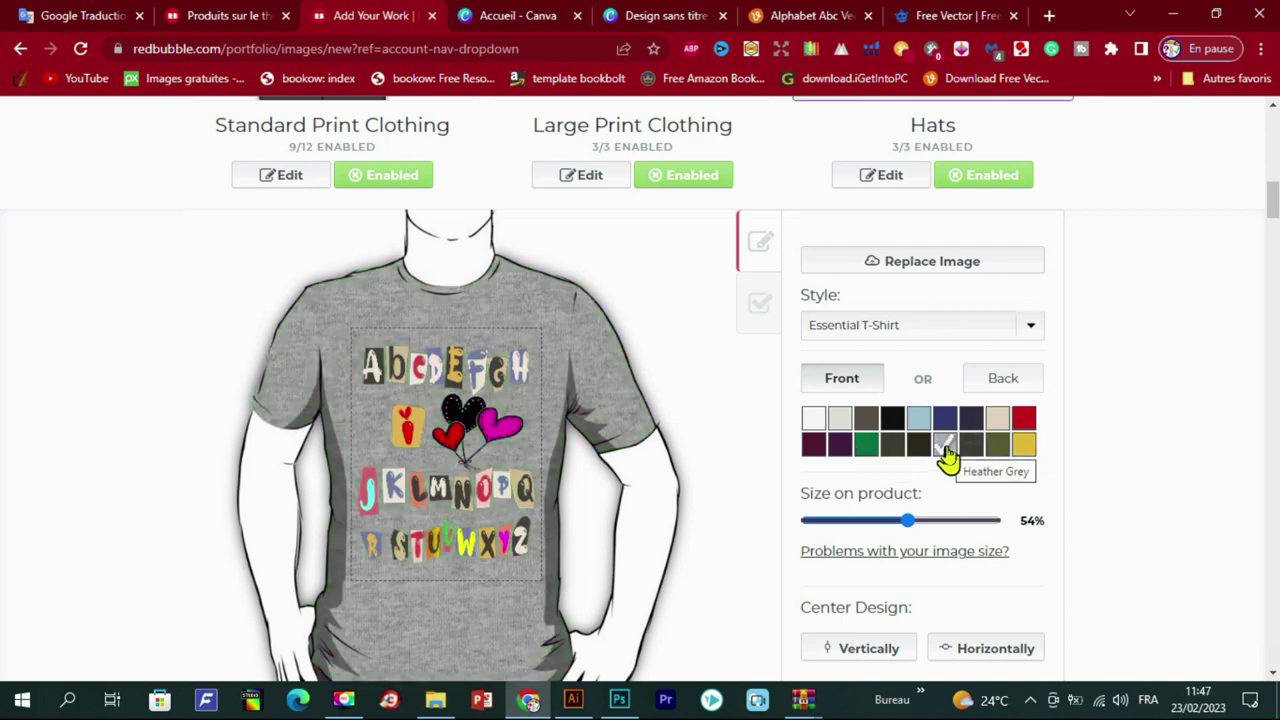
click(1023, 425)
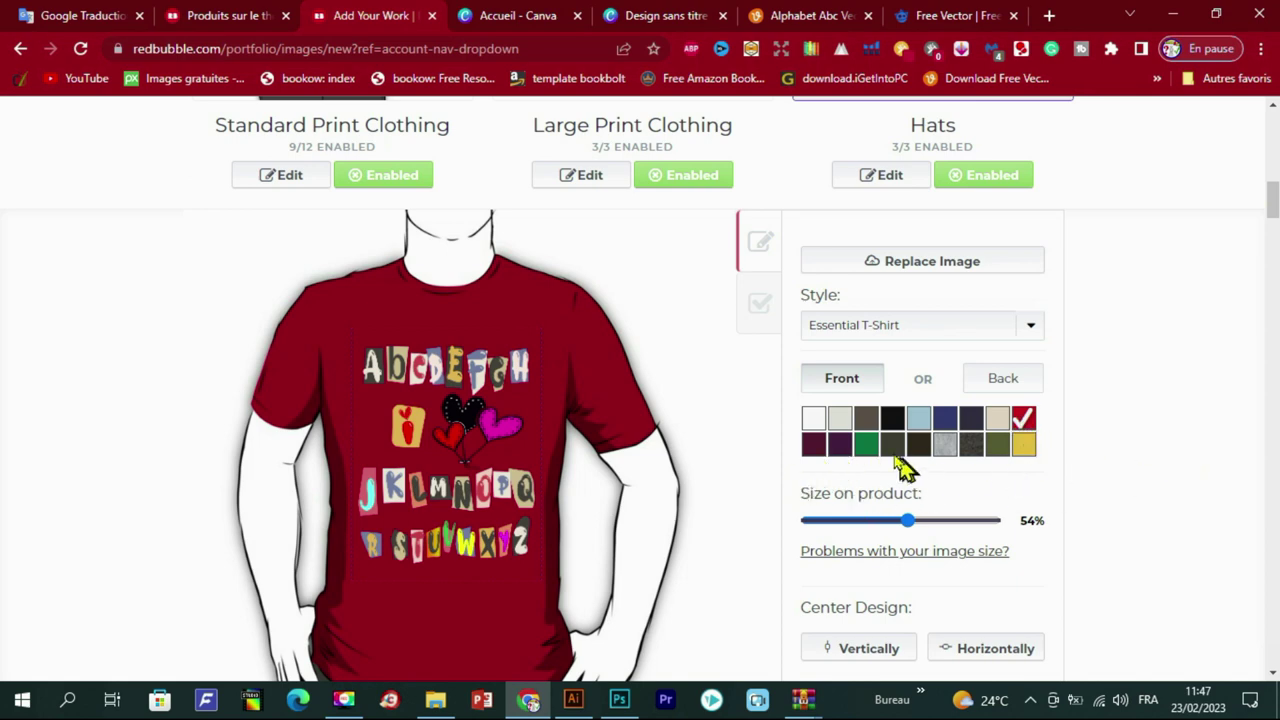
Step: Apply the changes to the Standard Print Clothing product
scroll(799, 440, down, 2)
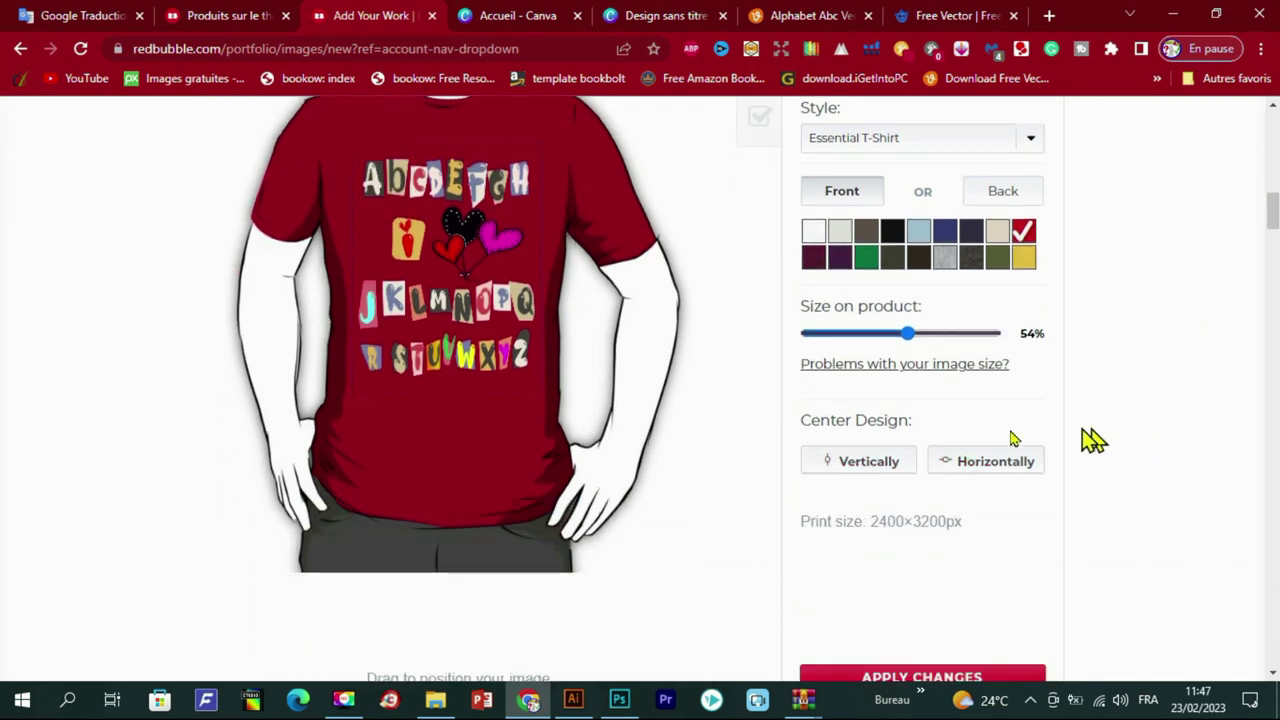
scroll(948, 451, down, 2)
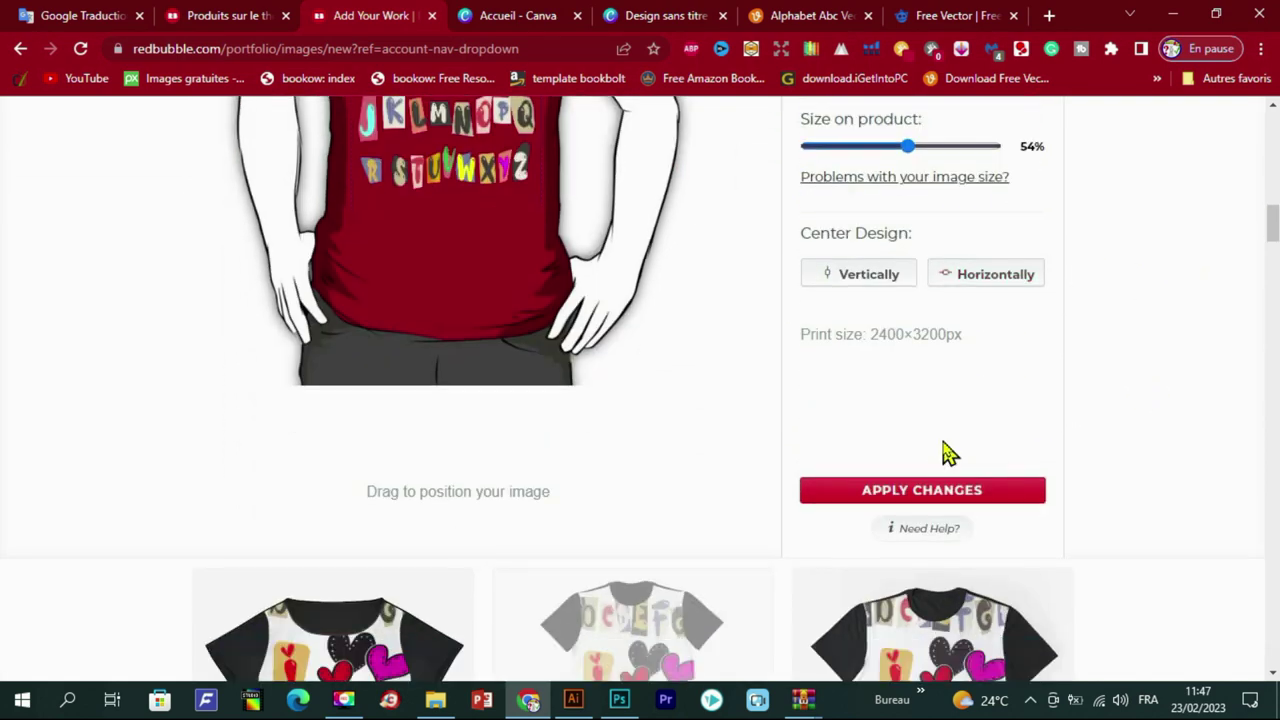
click(886, 491)
scroll(580, 475, up, 10)
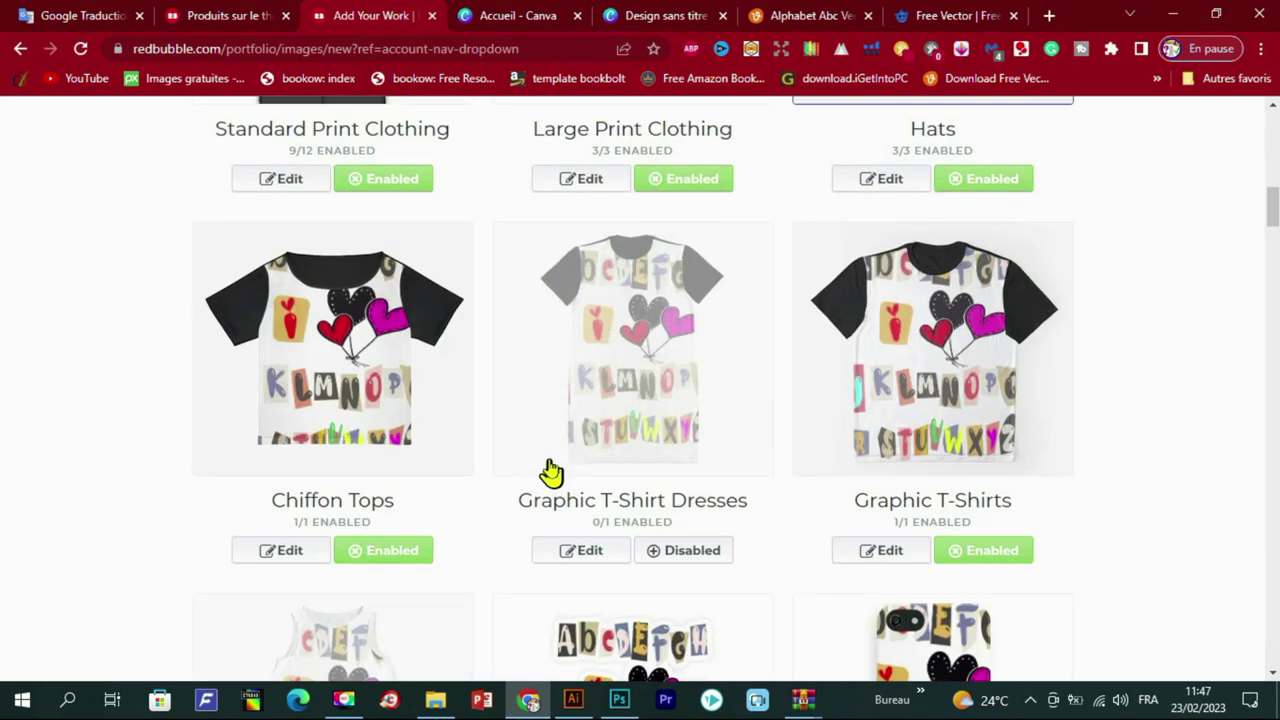
Step: Scale the artwork on Graphic T-Shirts to 63%, reposition it within the shirt outline, and apply the changes
scroll(551, 466, down, 4)
scroll(560, 468, down, 4)
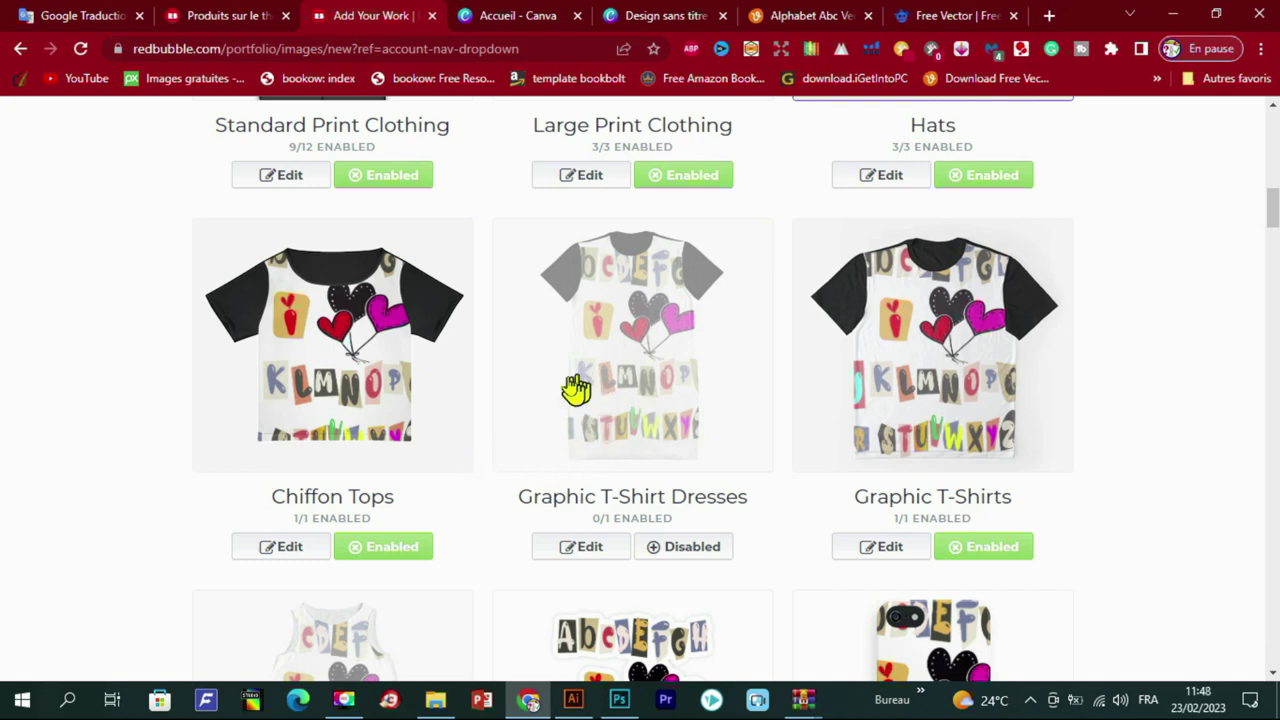
click(866, 546)
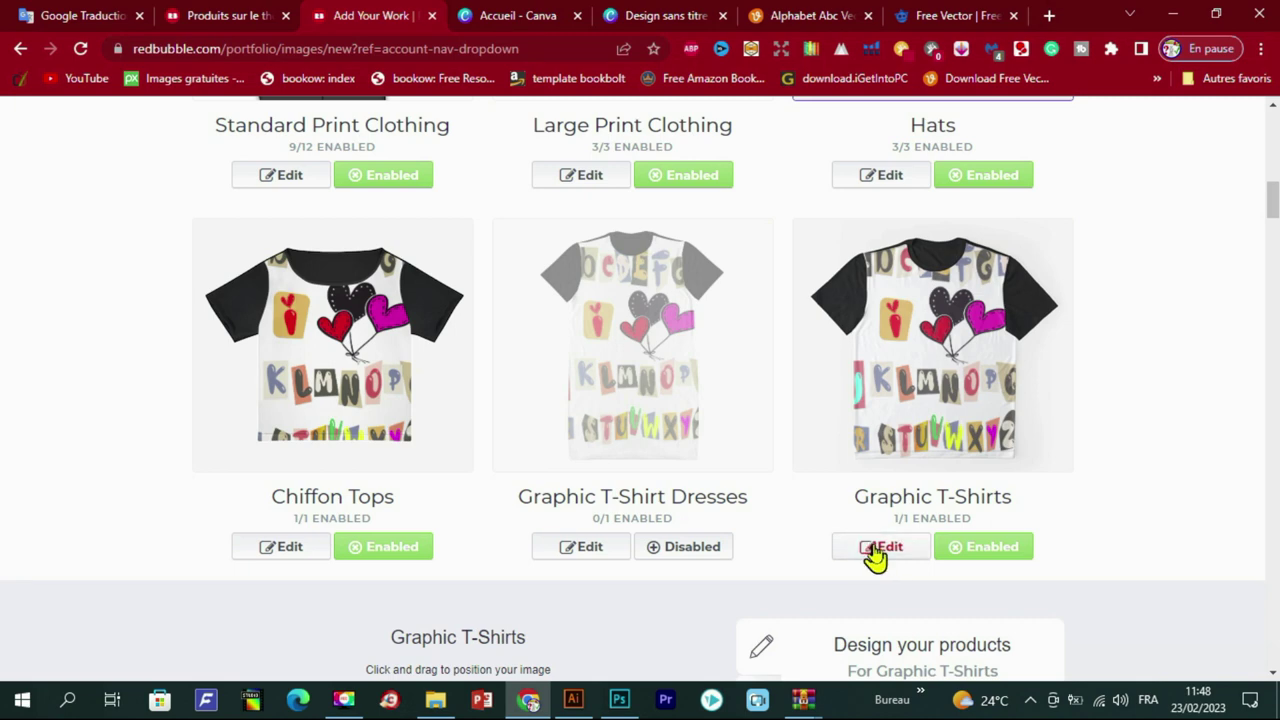
click(873, 553)
scroll(868, 556, down, 4)
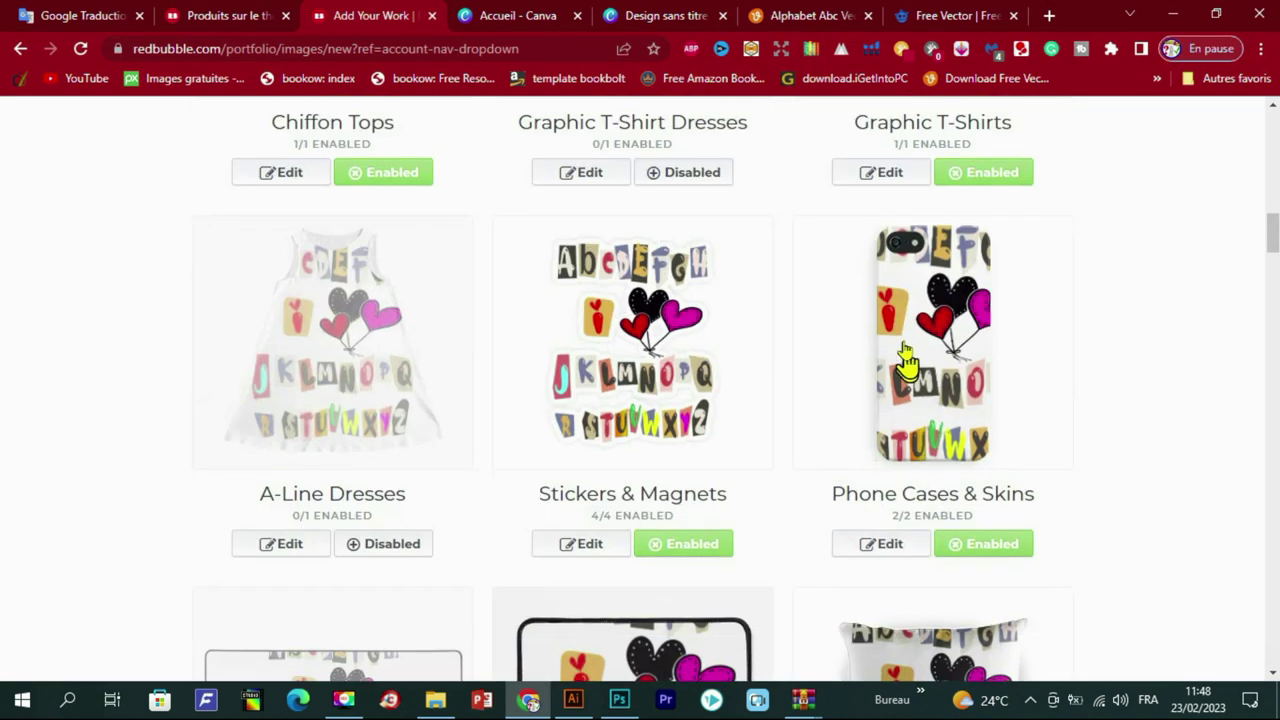
click(889, 177)
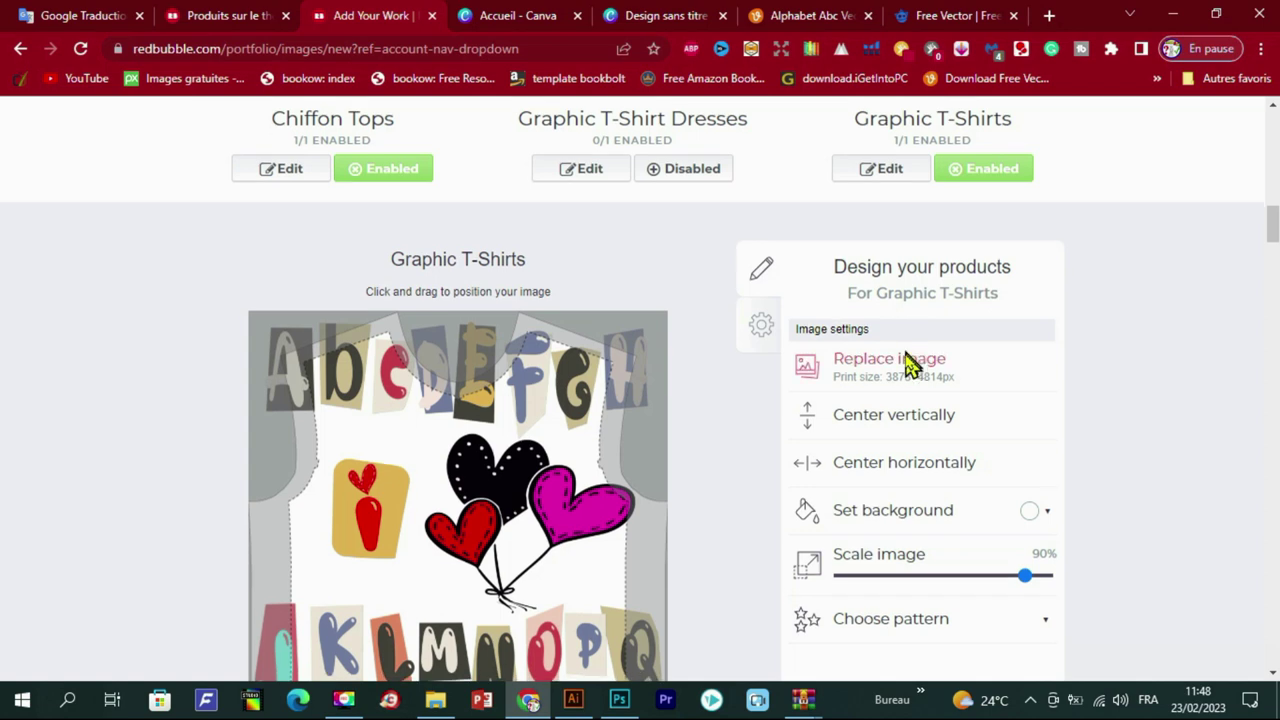
scroll(960, 400, down, 2)
drag(1026, 395, 975, 398)
drag(503, 429, 511, 437)
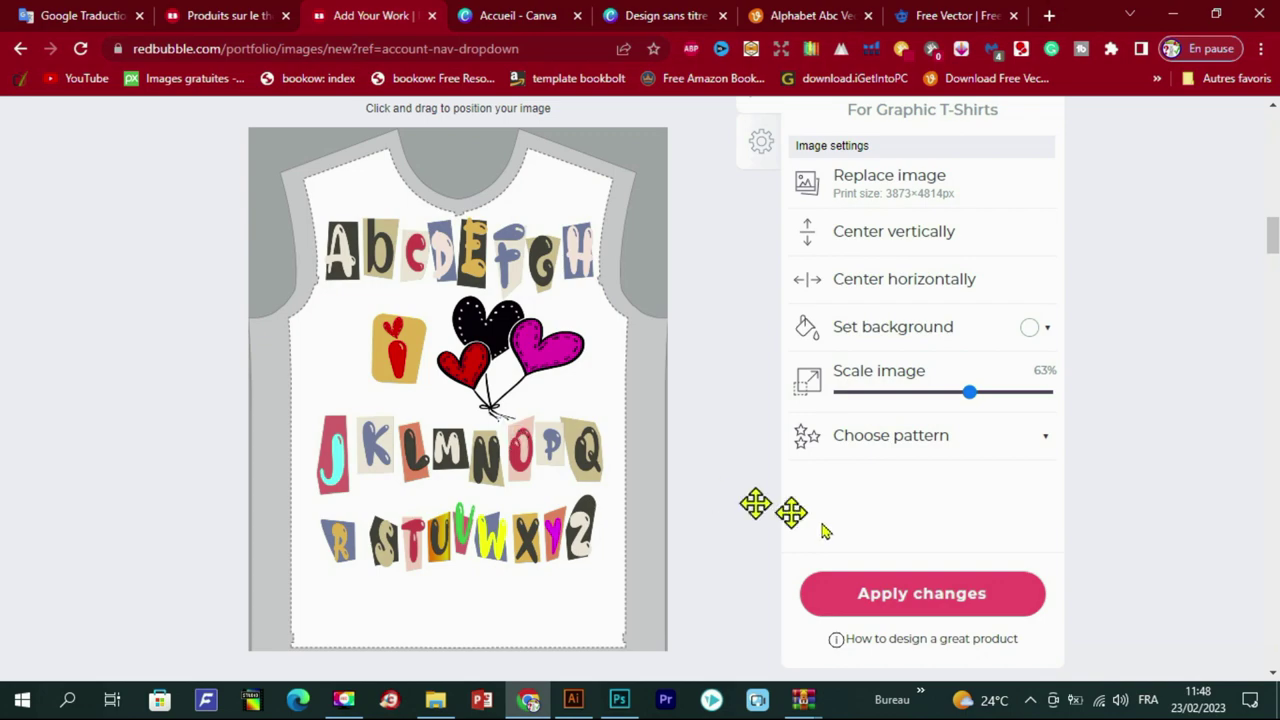
click(894, 604)
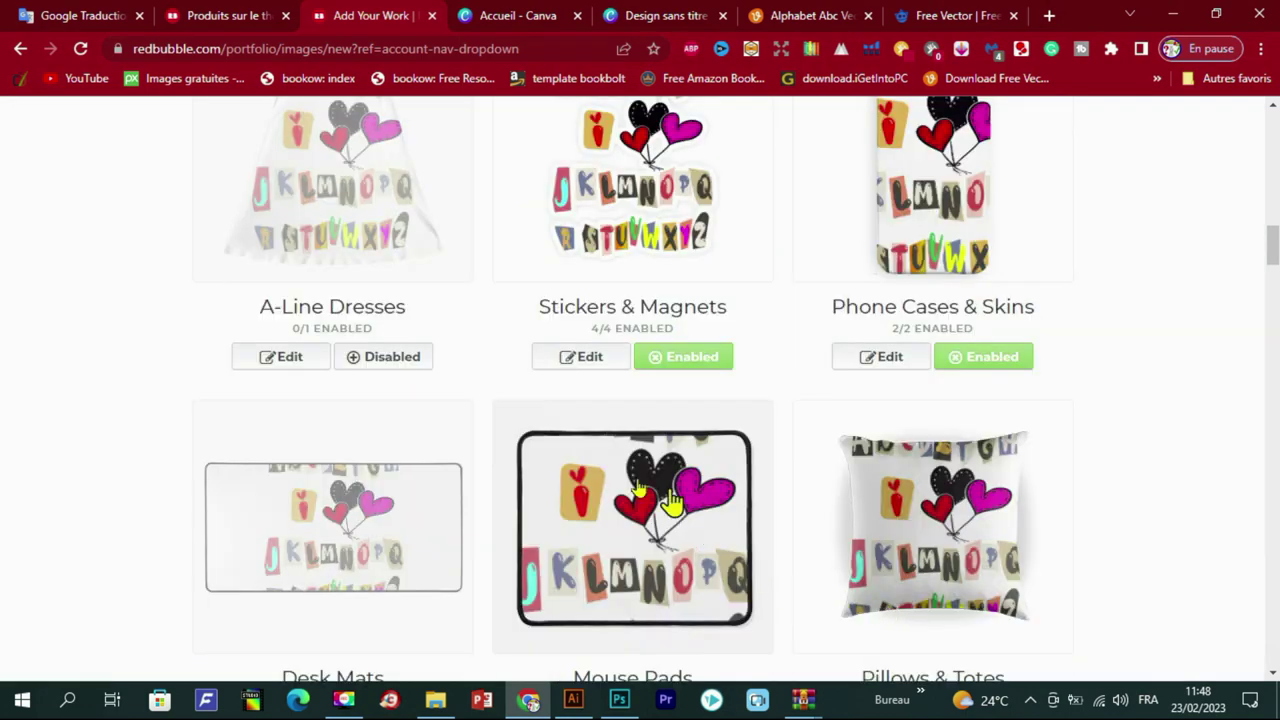
Step: Scale the artwork on Graphic T-Shirt Dresses to 69%, reposition it on the dress, and apply the changes
scroll(660, 505, up, 10)
scroll(760, 540, down, 10)
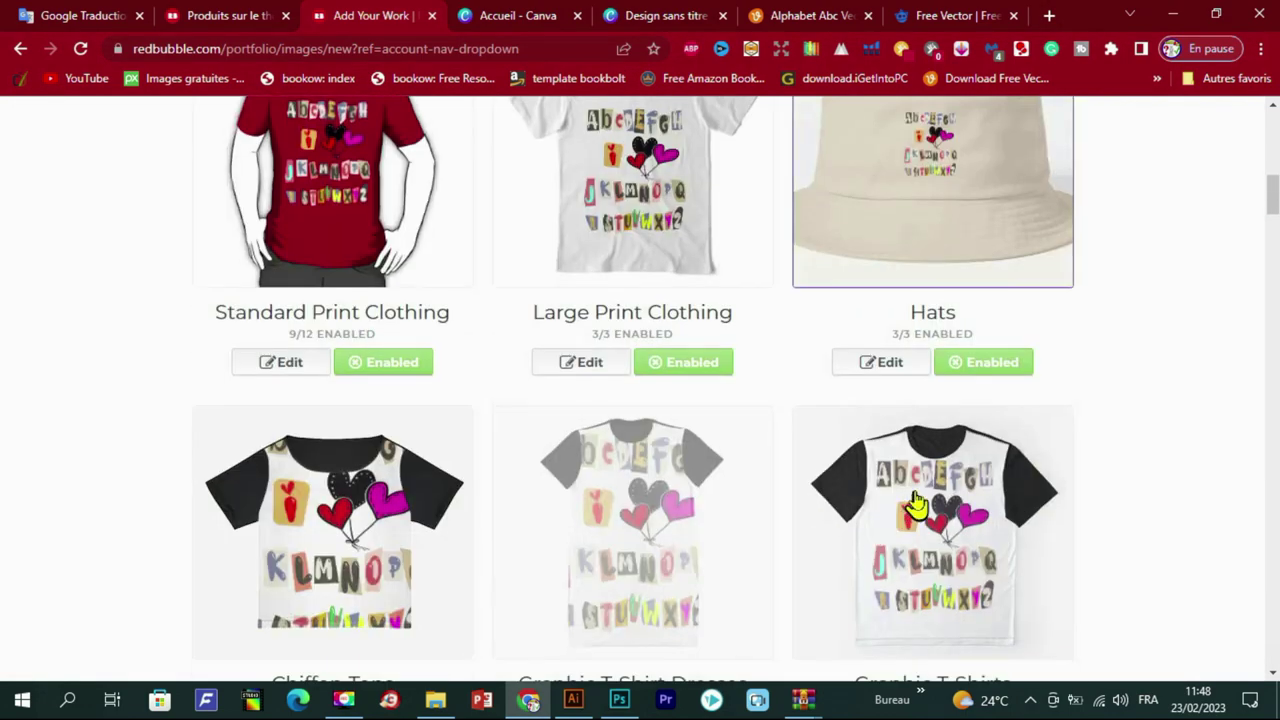
scroll(886, 491, up, 3)
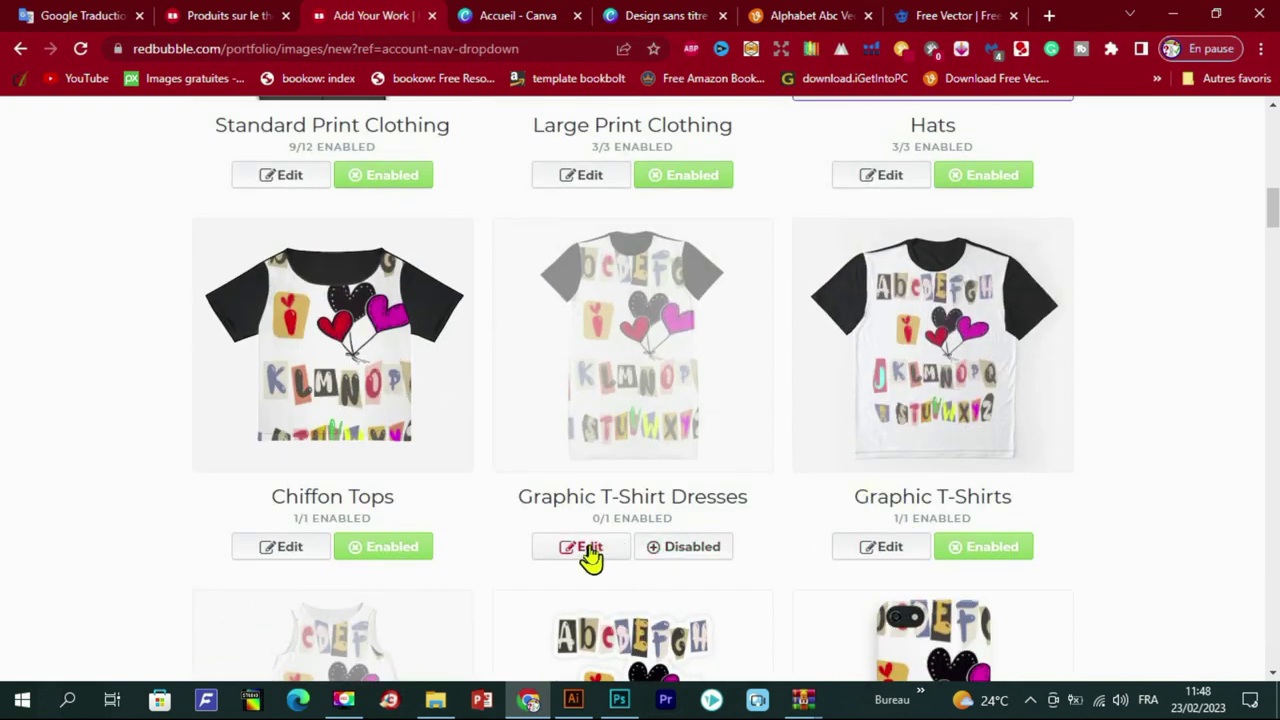
click(588, 549)
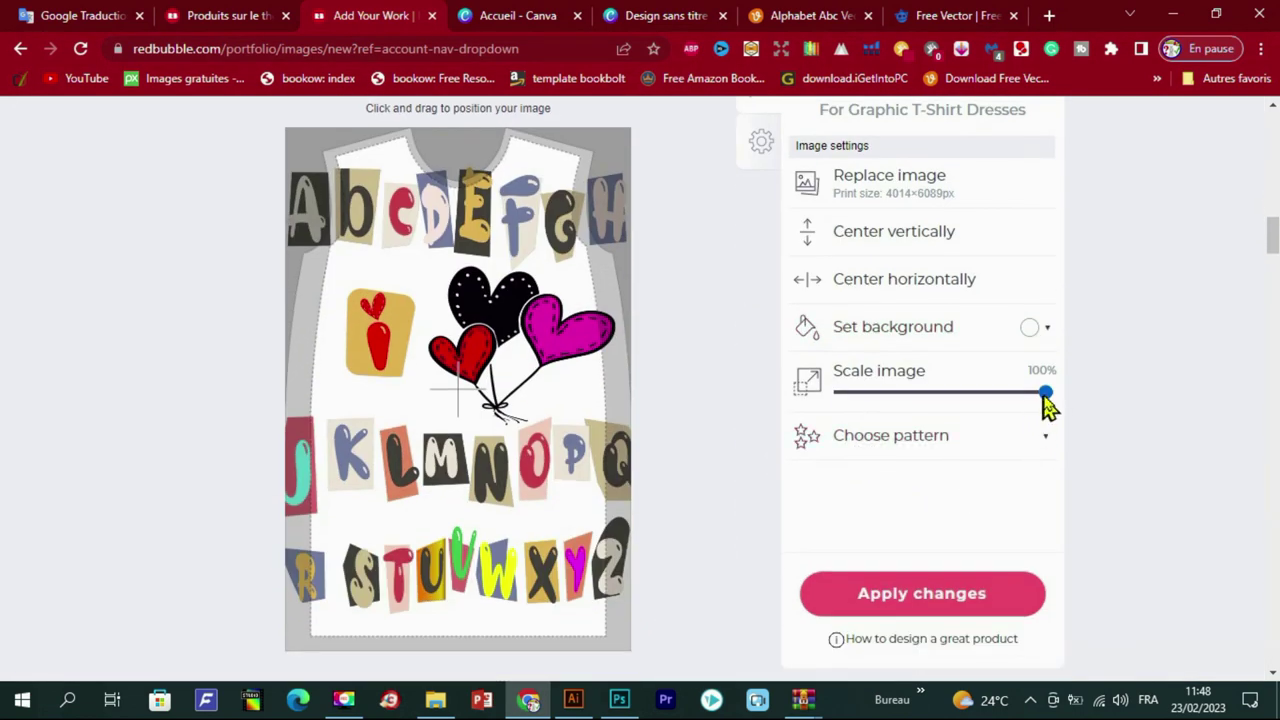
drag(1043, 395, 983, 405)
drag(474, 398, 477, 411)
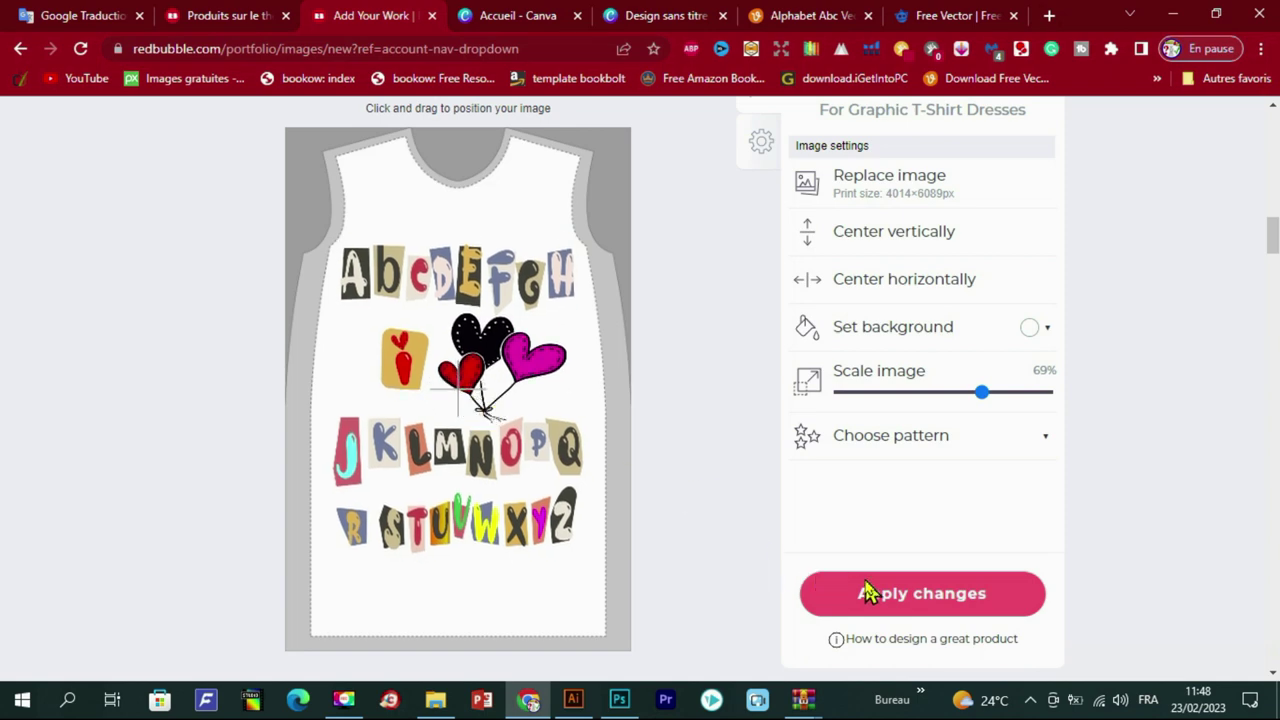
click(830, 592)
Step: Scale the artwork on Phone Cases & Skins to 24% and apply the changes
scroll(844, 513, down, 2)
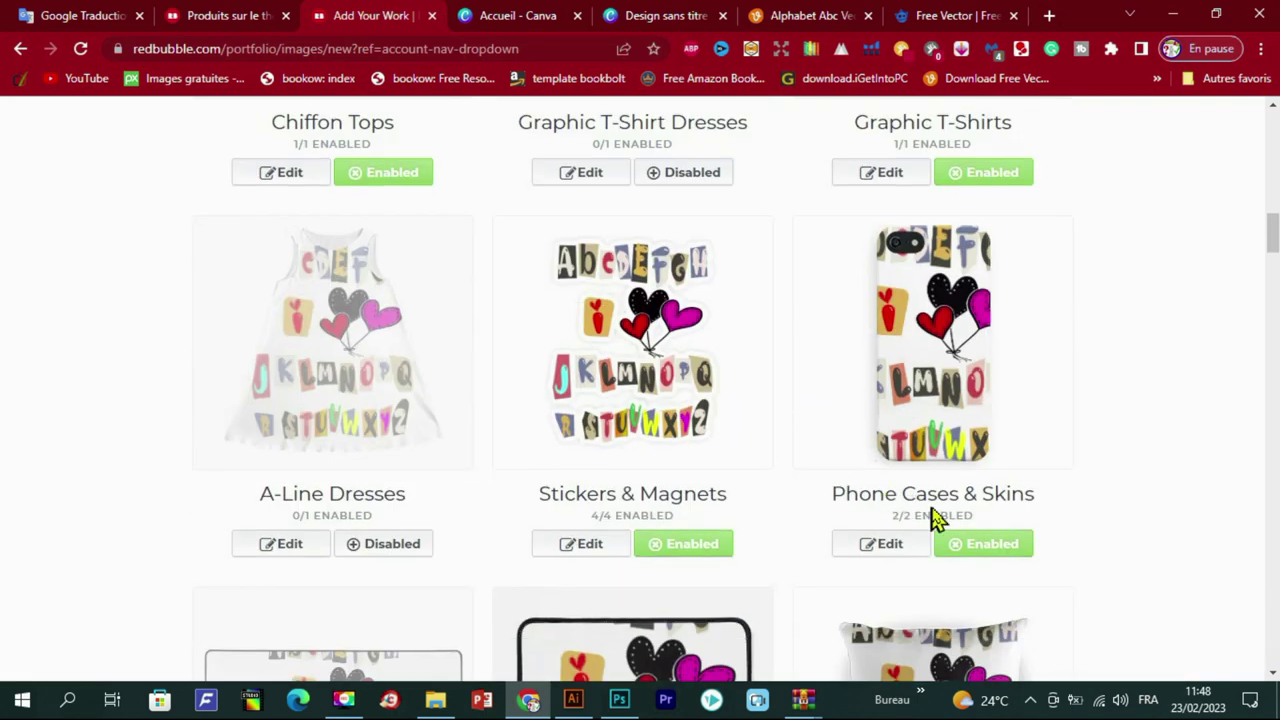
click(852, 540)
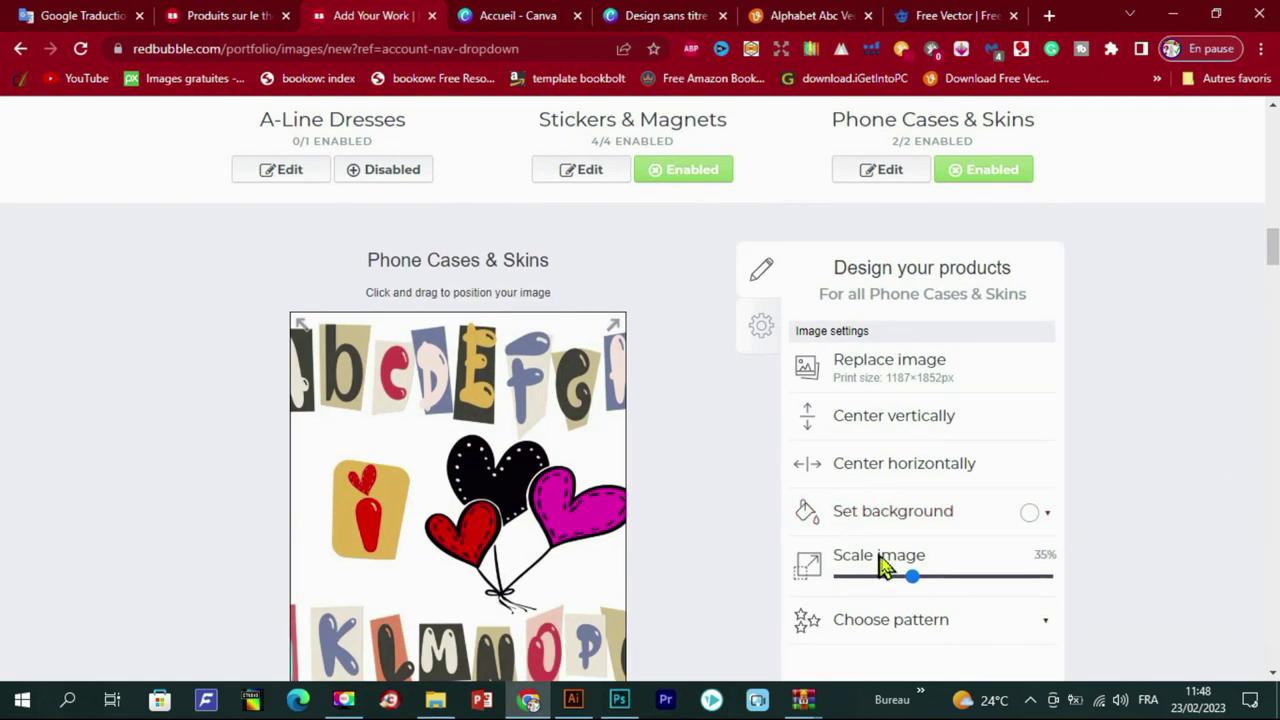
drag(913, 588, 895, 589)
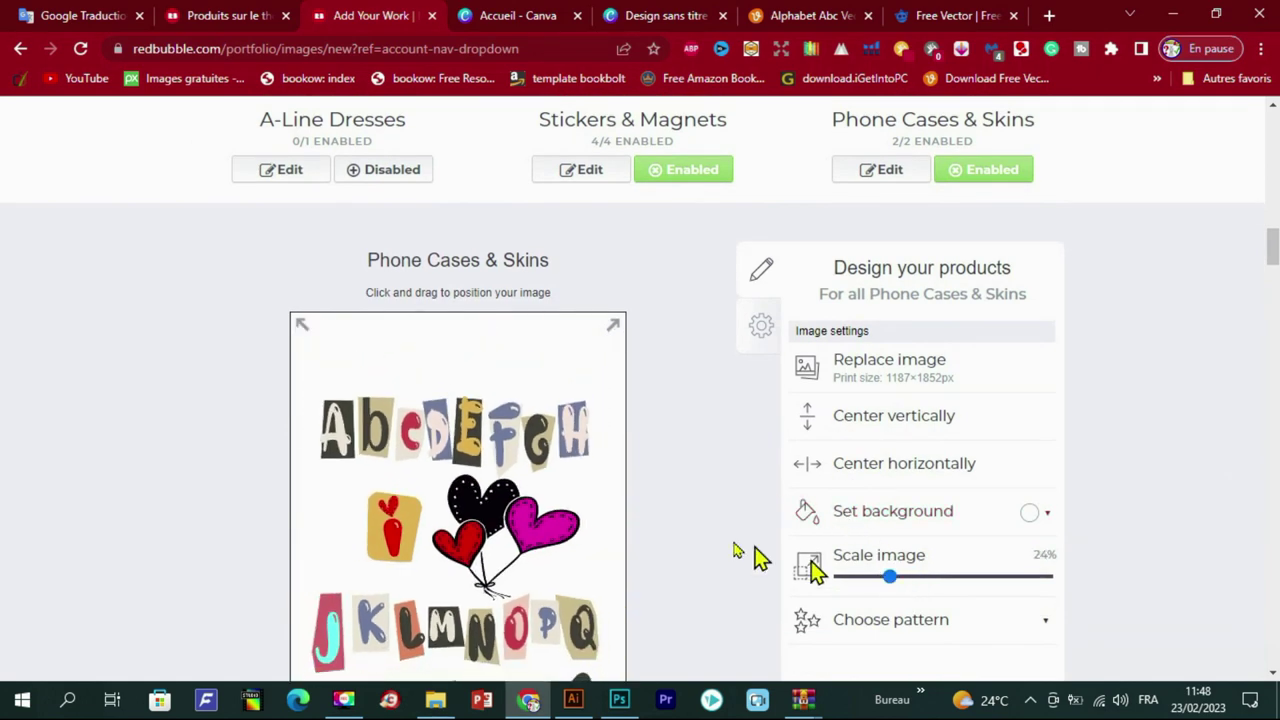
scroll(643, 517, down, 2)
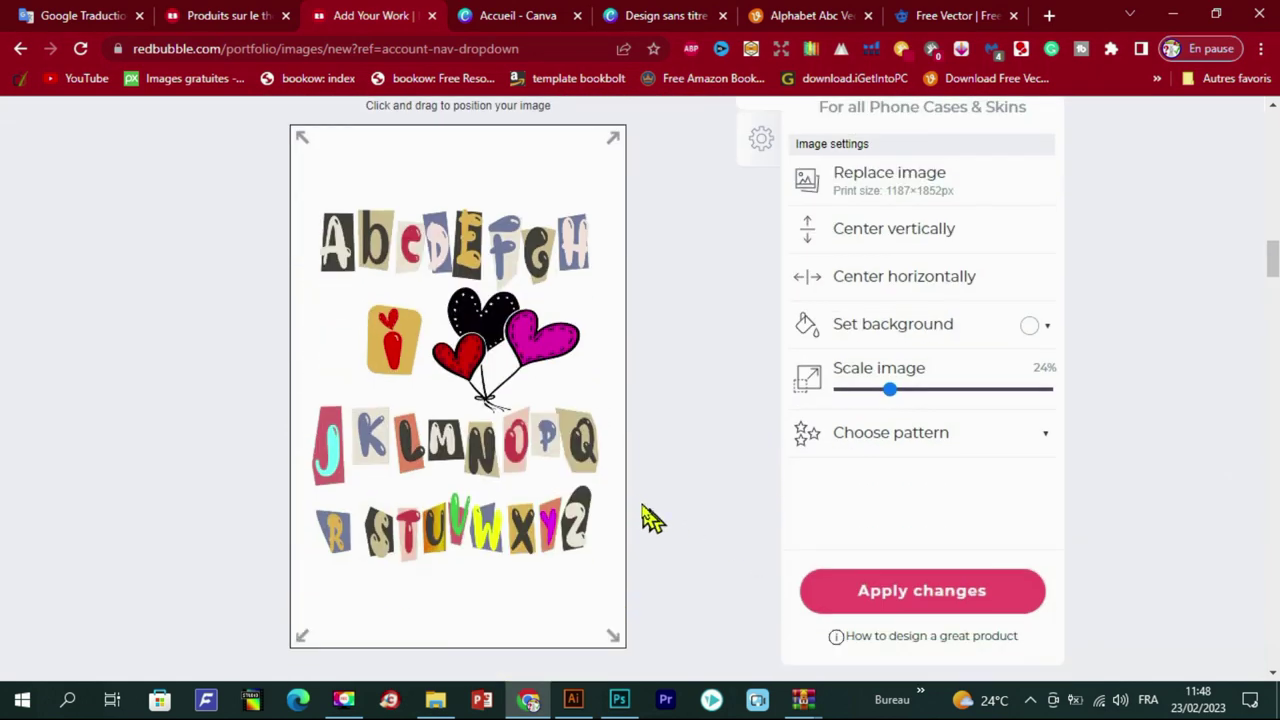
click(904, 594)
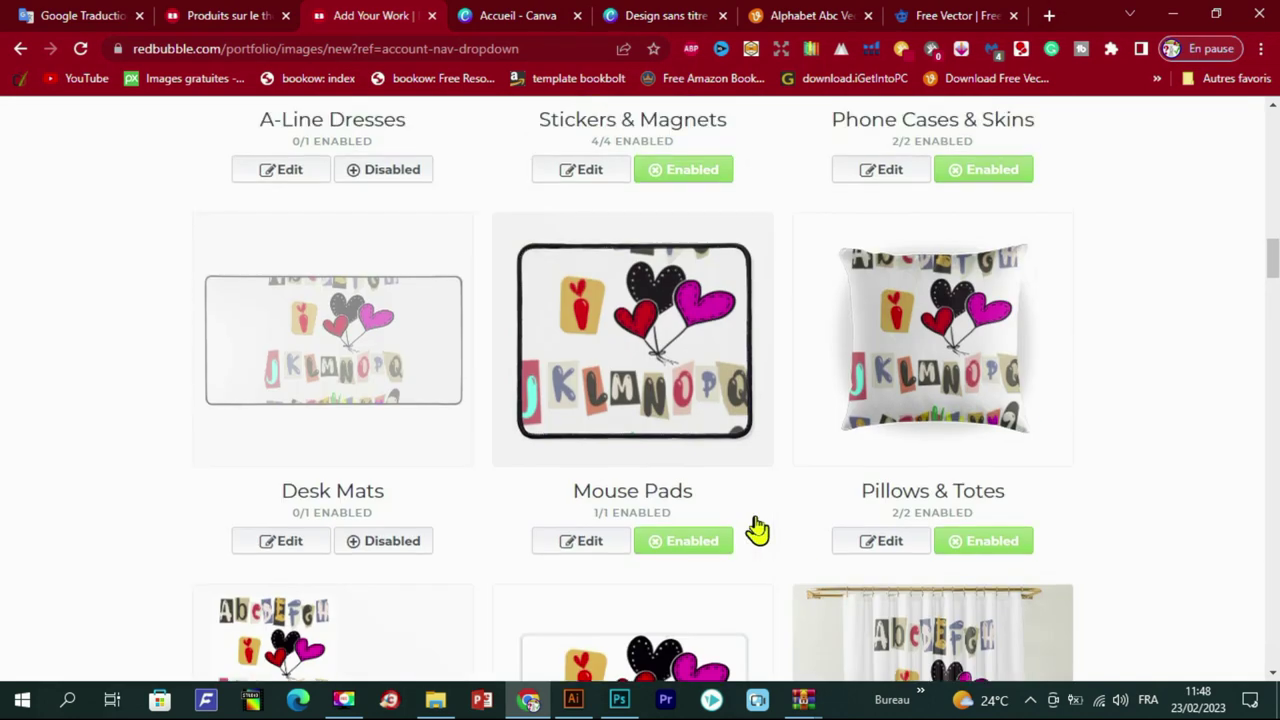
Step: Reduce the artwork scale on Phone Cases & Skins to 20% and apply the changes
scroll(760, 530, up, 4)
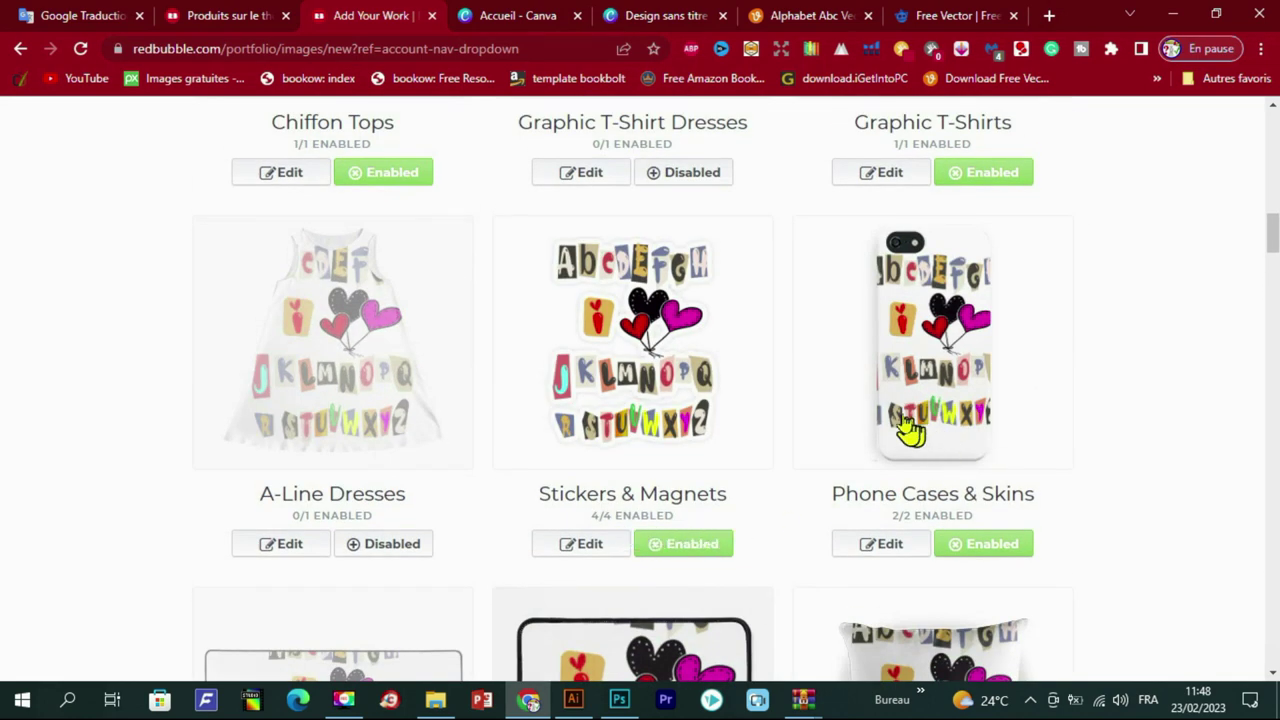
click(882, 547)
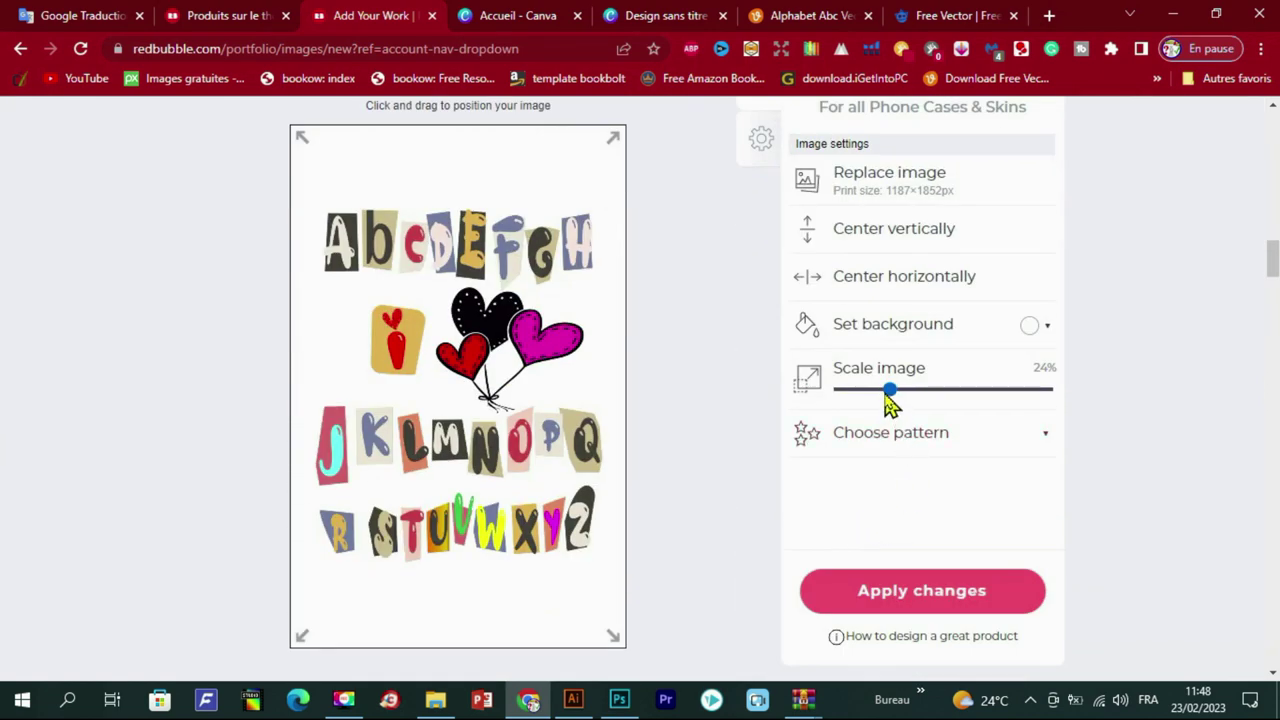
drag(889, 390, 882, 391)
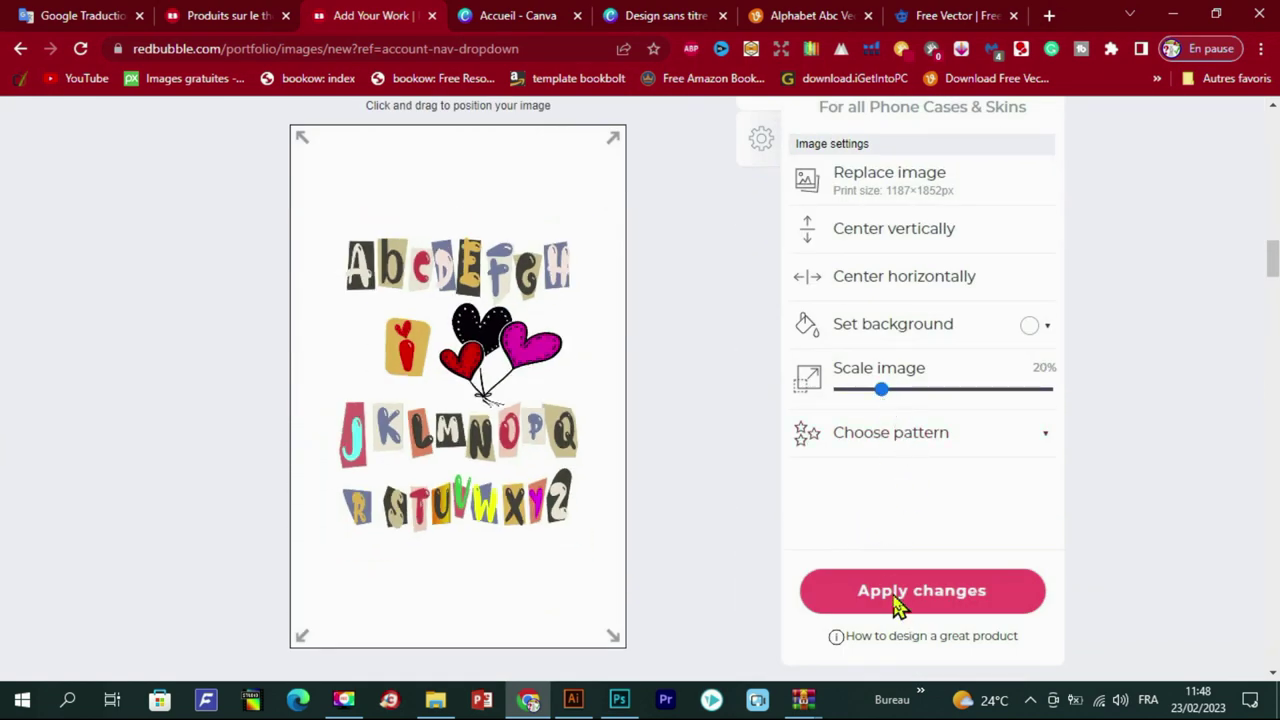
click(897, 605)
Step: Set the artwork scale on Phone Cases & Skins to 16% and apply the changes
scroll(783, 568, up, 8)
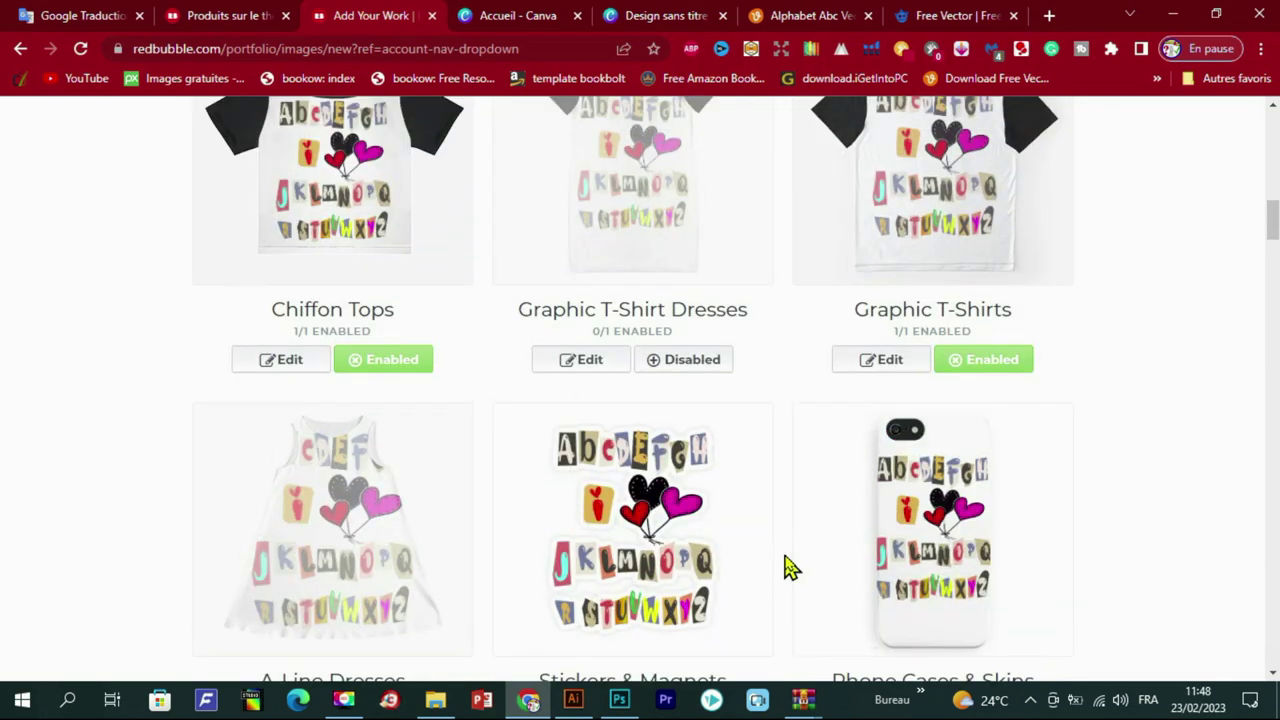
scroll(783, 568, down, 2)
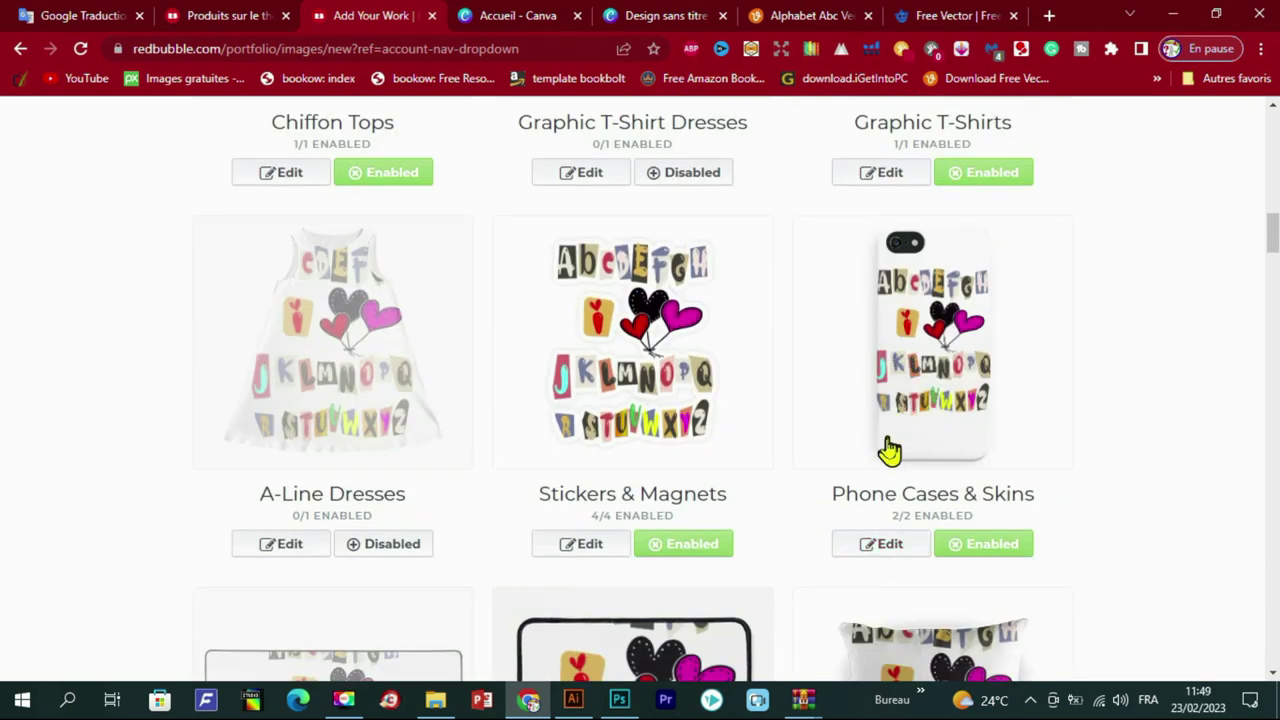
click(884, 543)
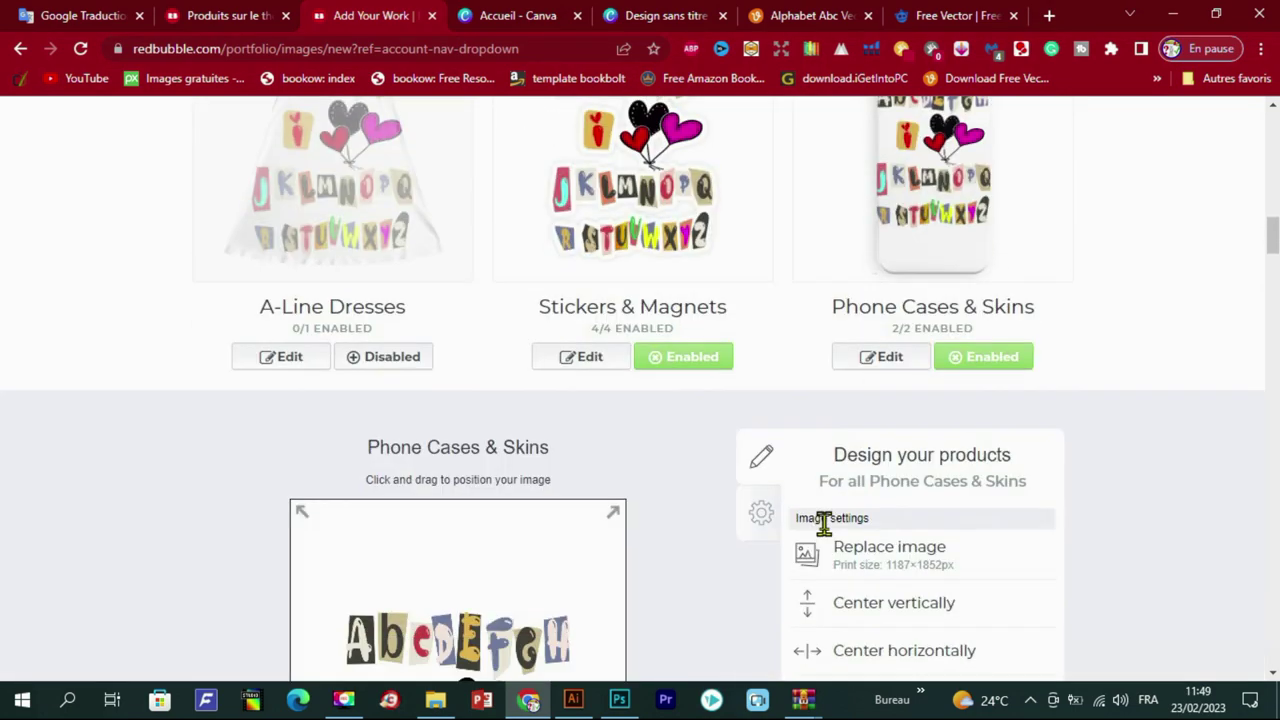
scroll(975, 470, down, 2)
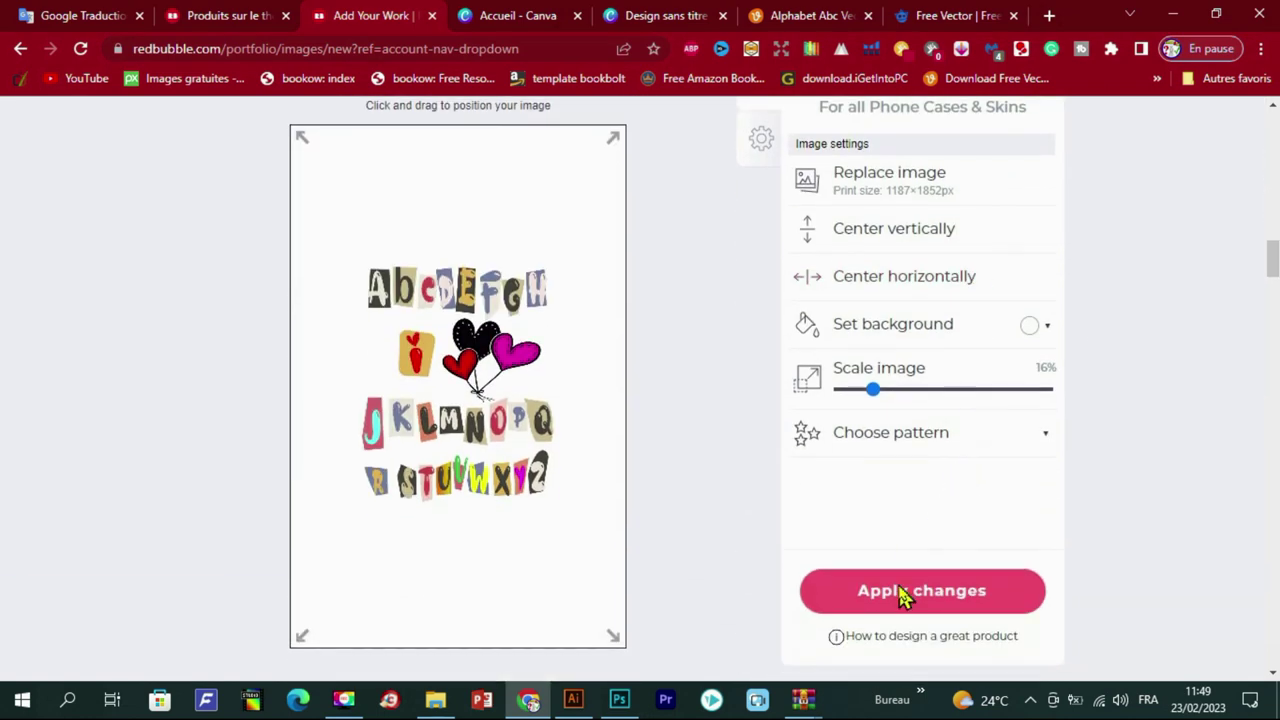
click(900, 592)
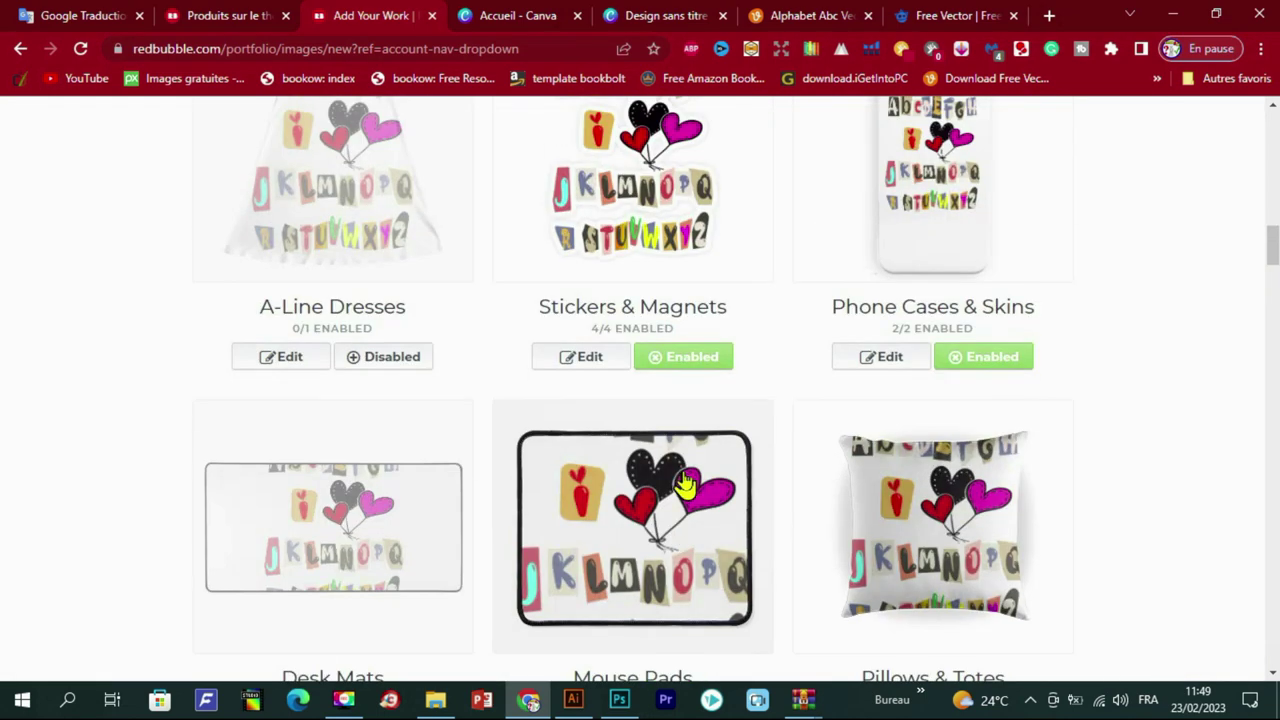
Step: Shrink the artwork on A-Line Dresses to fit the dress and enable the product
scroll(686, 483, up, 2)
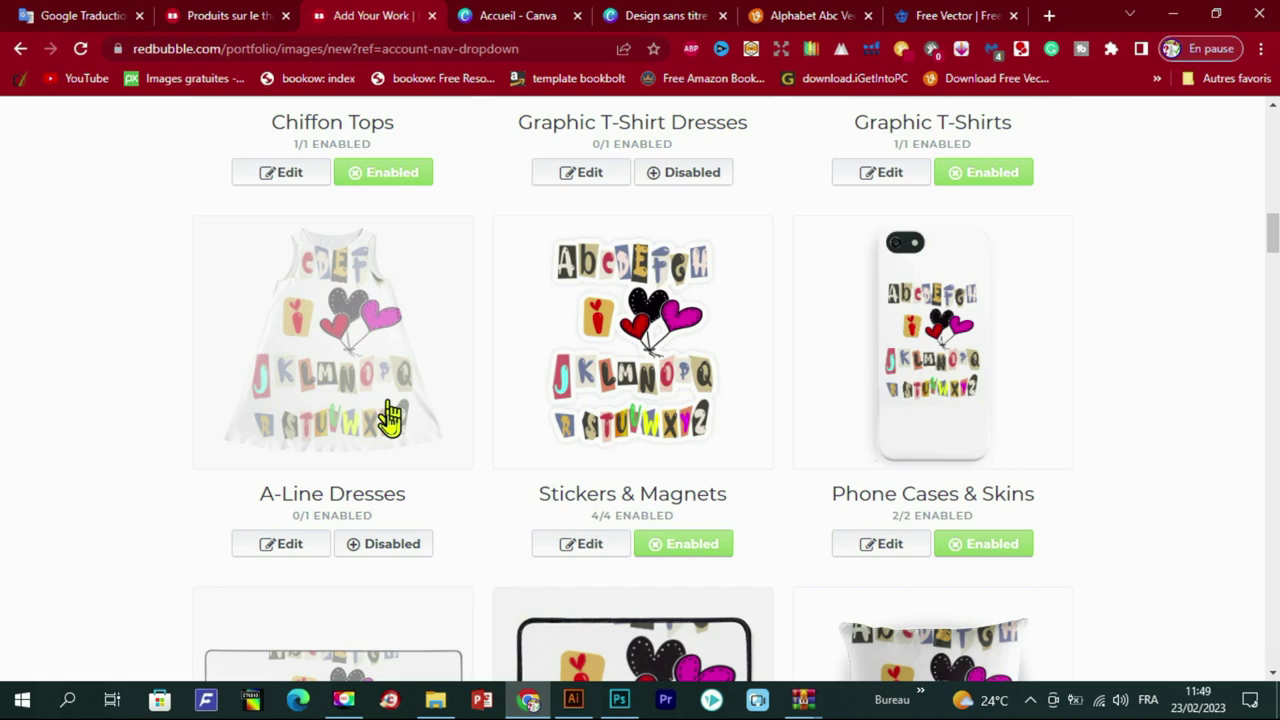
click(275, 548)
scroll(277, 553, down, 4)
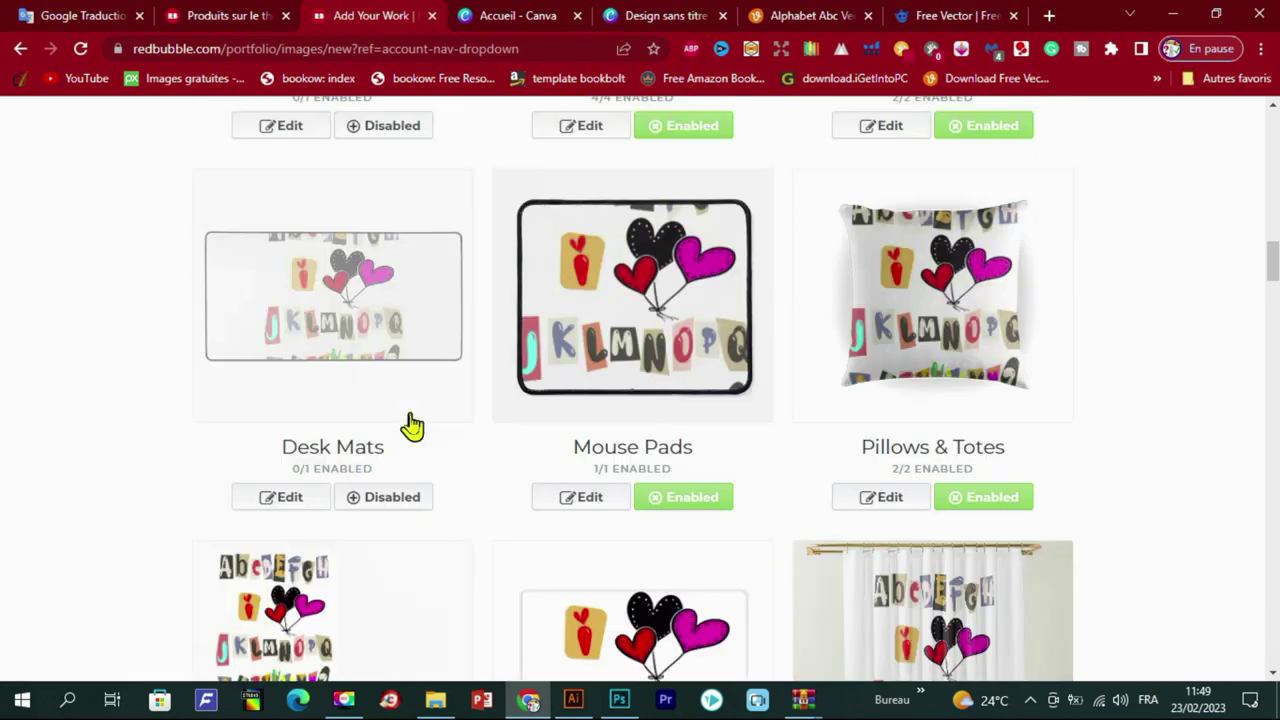
scroll(412, 428, up, 1)
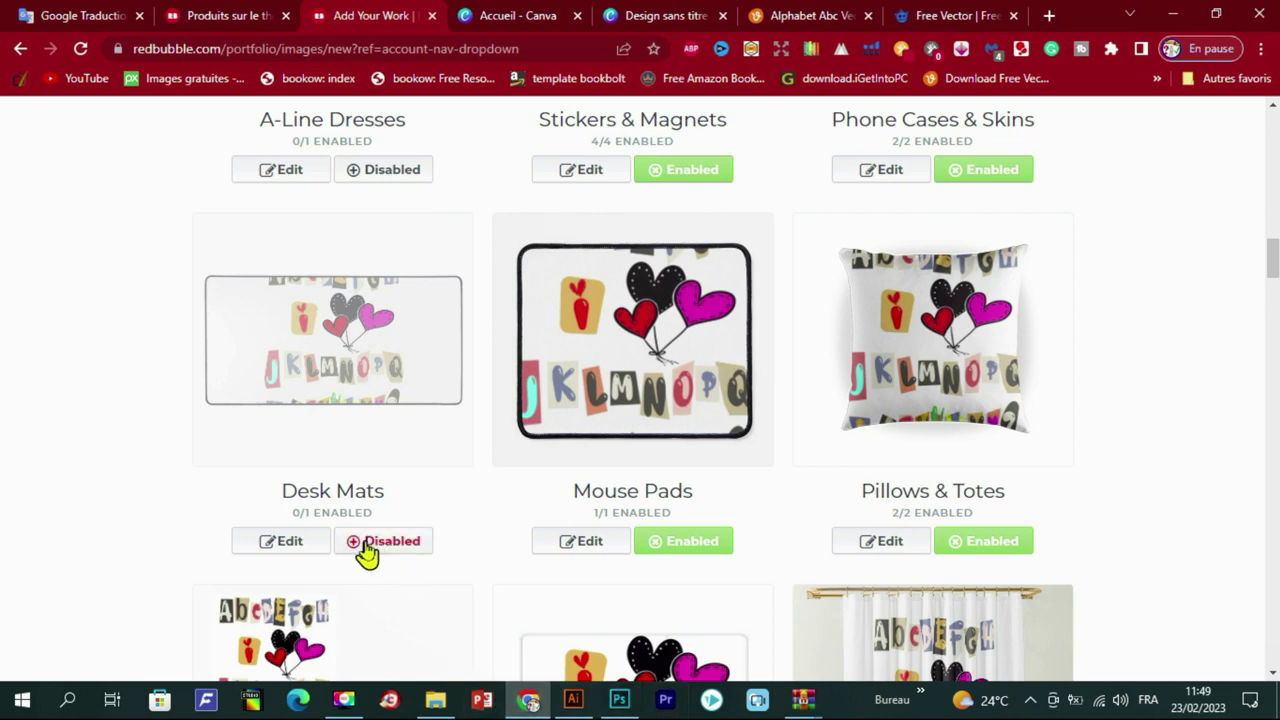
scroll(365, 530, up, 4)
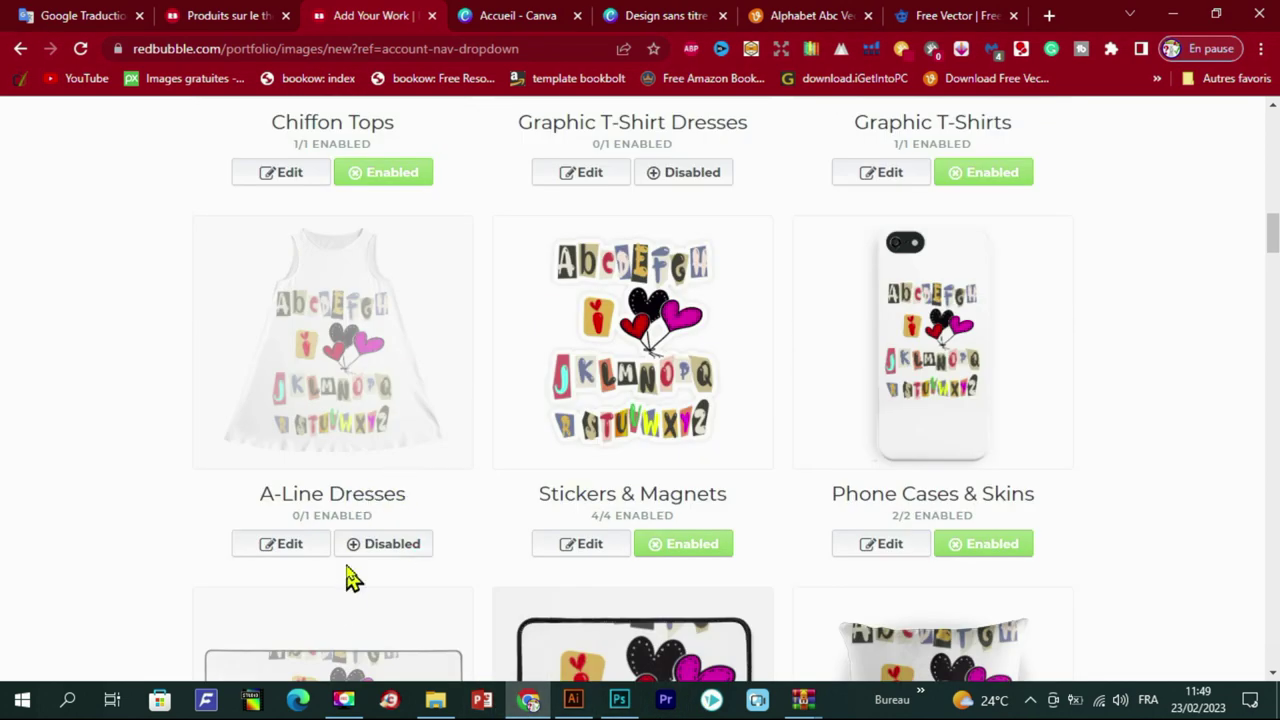
click(381, 552)
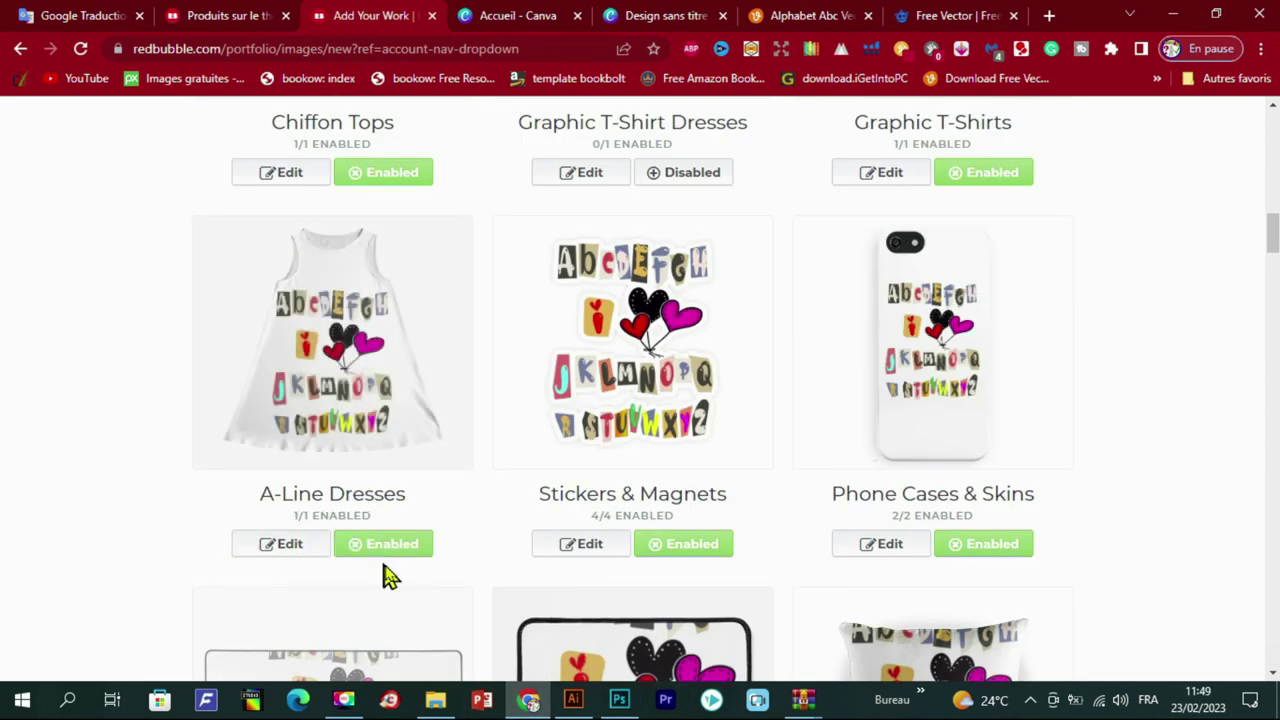
Step: Disable the Prints, Cards & Posters product
scroll(365, 430, down, 2)
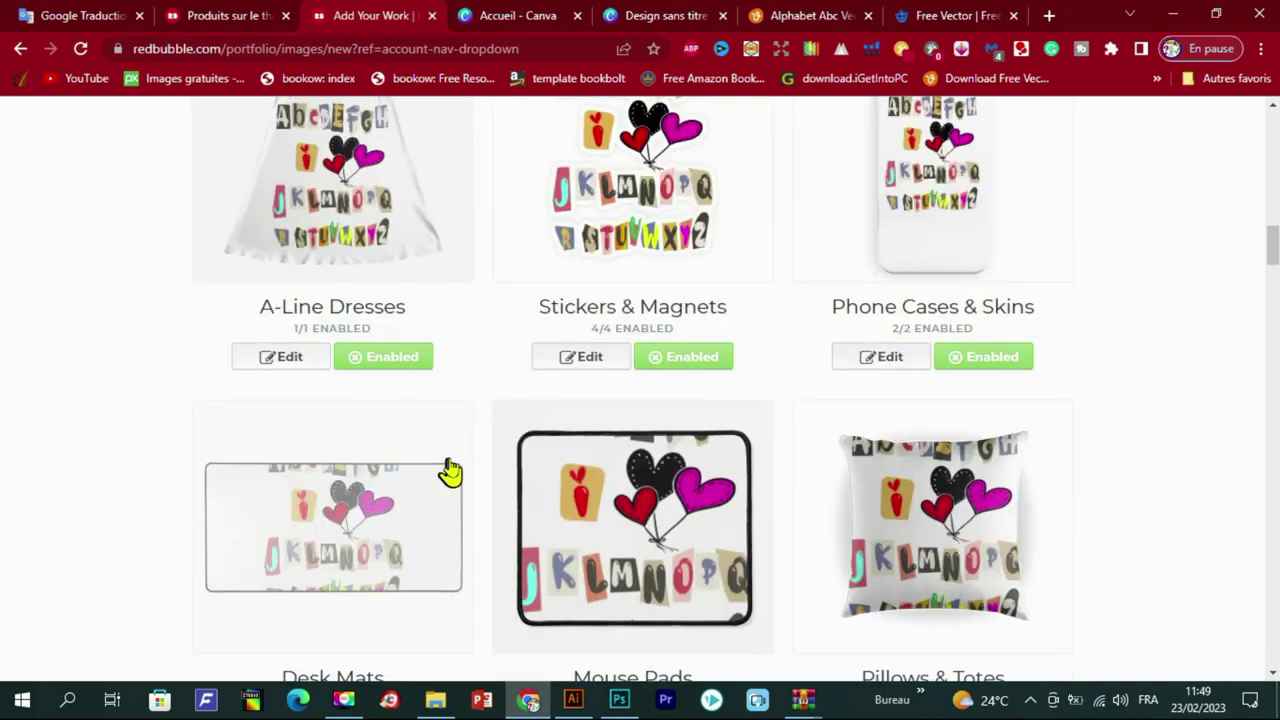
scroll(929, 351, down, 2)
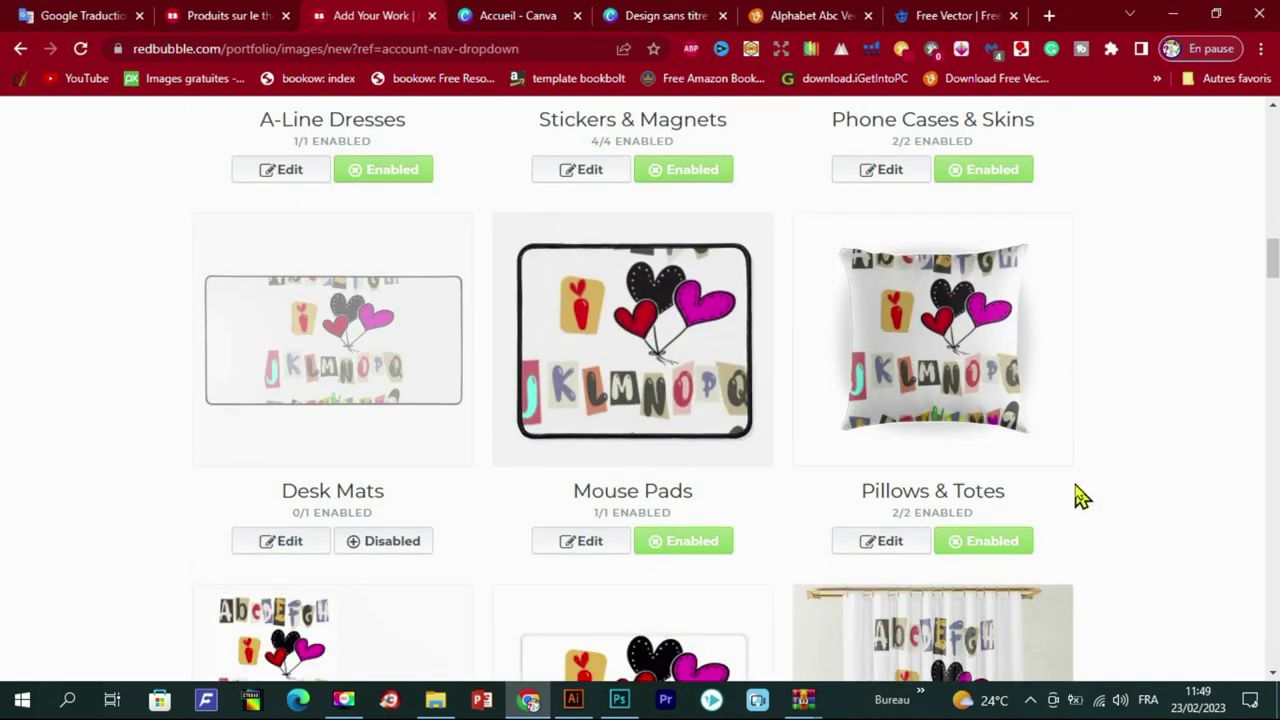
scroll(925, 545, down, 3)
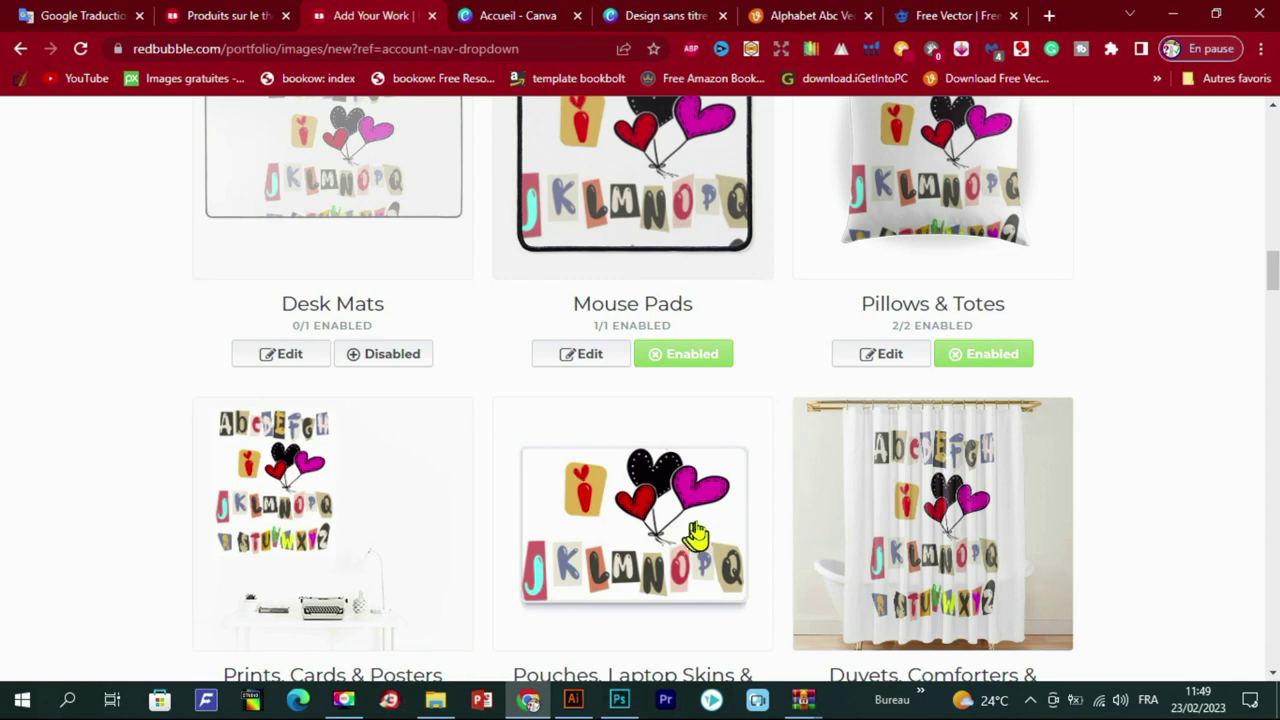
scroll(690, 535, down, 4)
scroll(645, 480, up, 2)
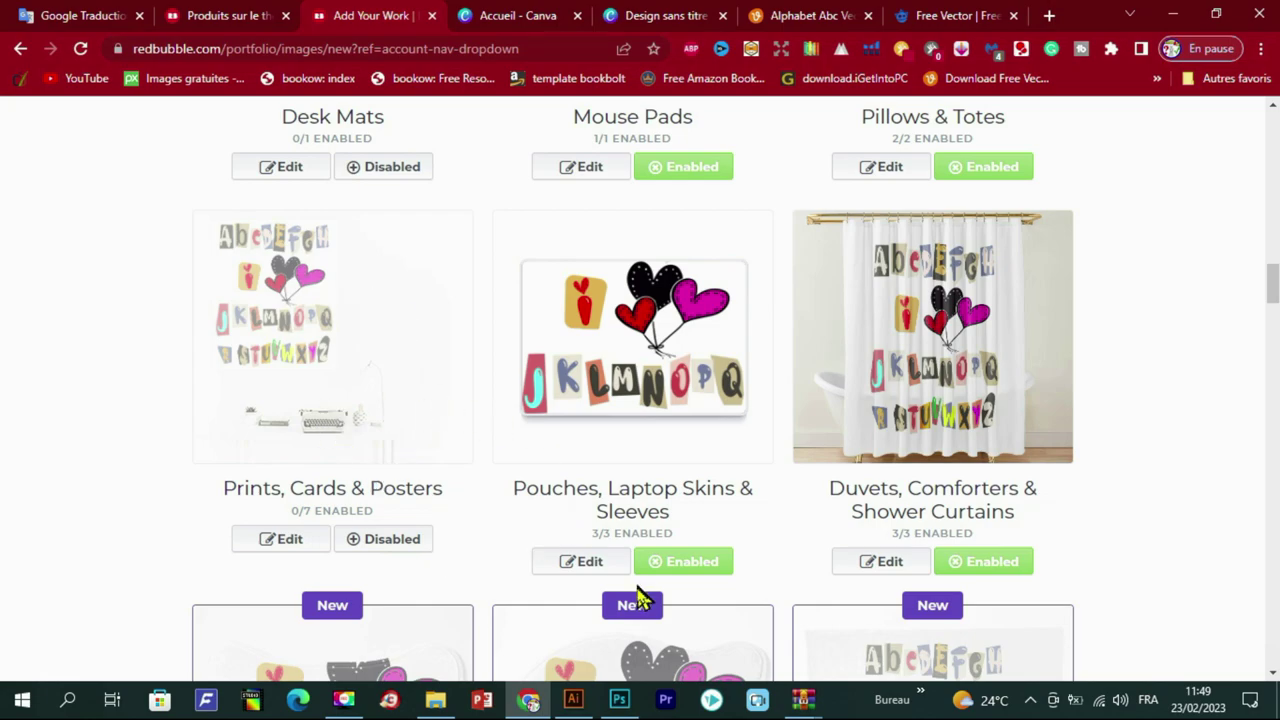
Step: Scale down the artwork on Pouches, Laptop Skins & Sleeves and apply the changes
click(586, 562)
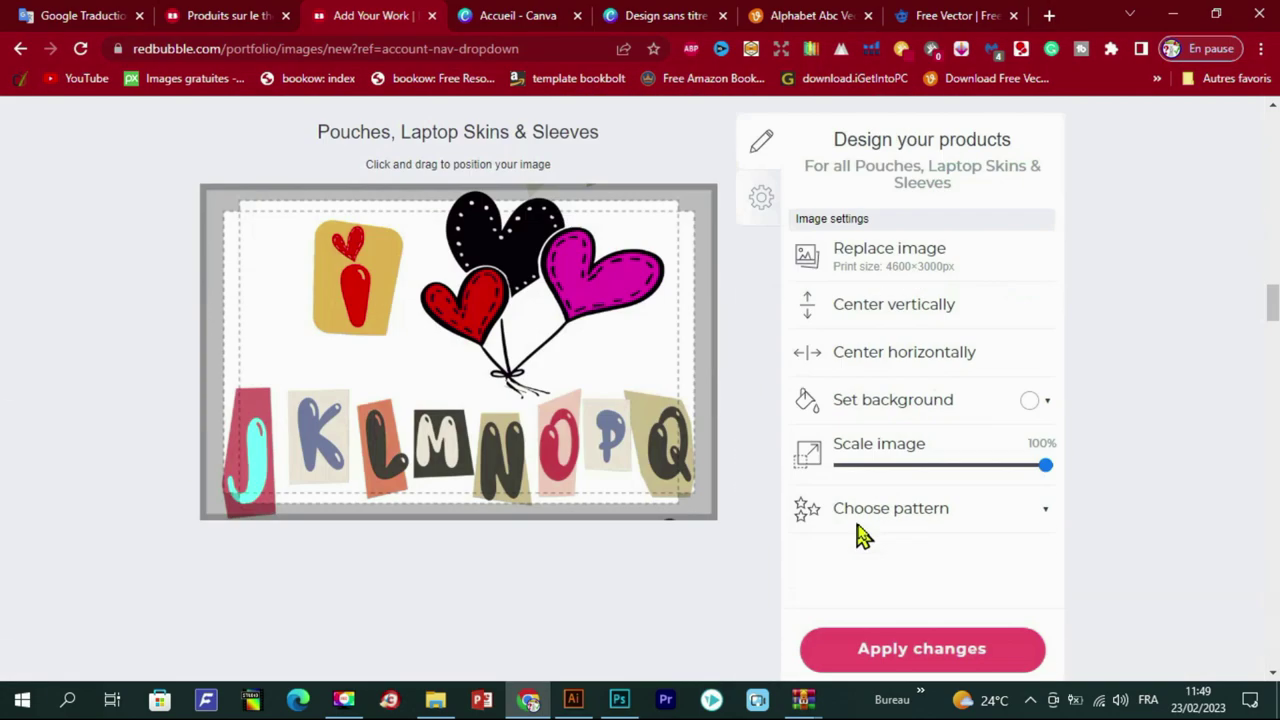
drag(1046, 424, 945, 426)
click(922, 607)
Step: Open the Clocks product for editing and apply the changes to its artwork
scroll(1090, 486, down, 13)
click(888, 549)
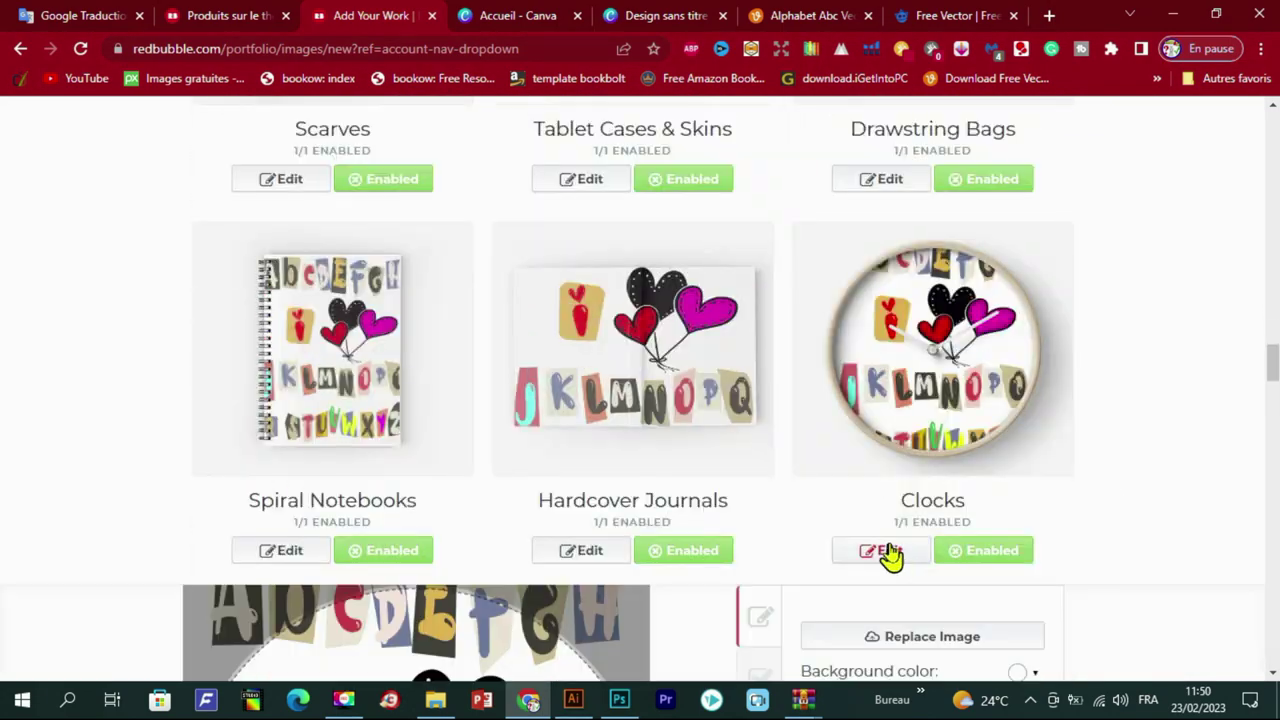
click(880, 605)
Step: Open Hardcover Journals for editing and apply the changes to its artwork
scroll(757, 480, up, 7)
click(583, 550)
click(880, 598)
Step: Scale the artwork on Spiral Notebooks down to 37% and apply the changes
scroll(757, 480, up, 6)
drag(1000, 396, 916, 396)
click(283, 550)
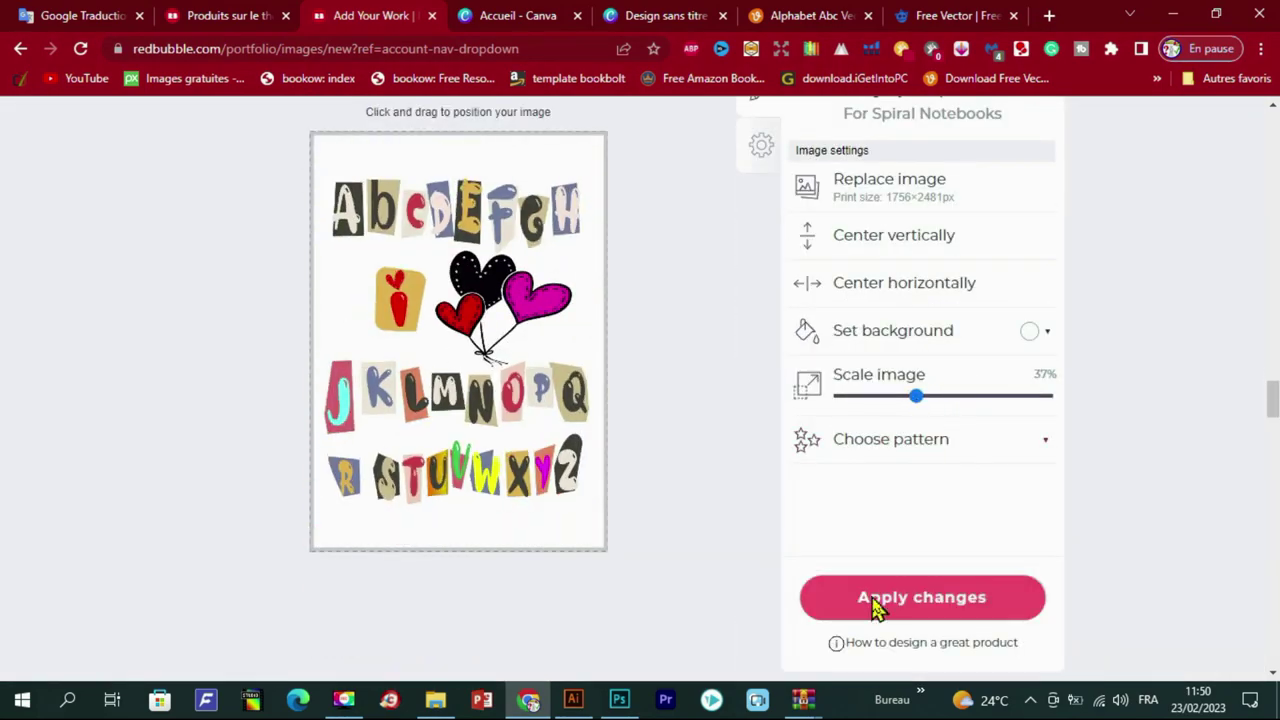
click(874, 601)
Step: Apply the artwork changes for Hardcover Journals and disable that product
scroll(757, 560, up, 6)
click(583, 550)
scroll(831, 556, down, 6)
click(870, 598)
scroll(669, 548, up, 5)
click(680, 364)
Step: Open Art Board Prints for editing and apply the changes to its artwork
scroll(400, 530, down, 2)
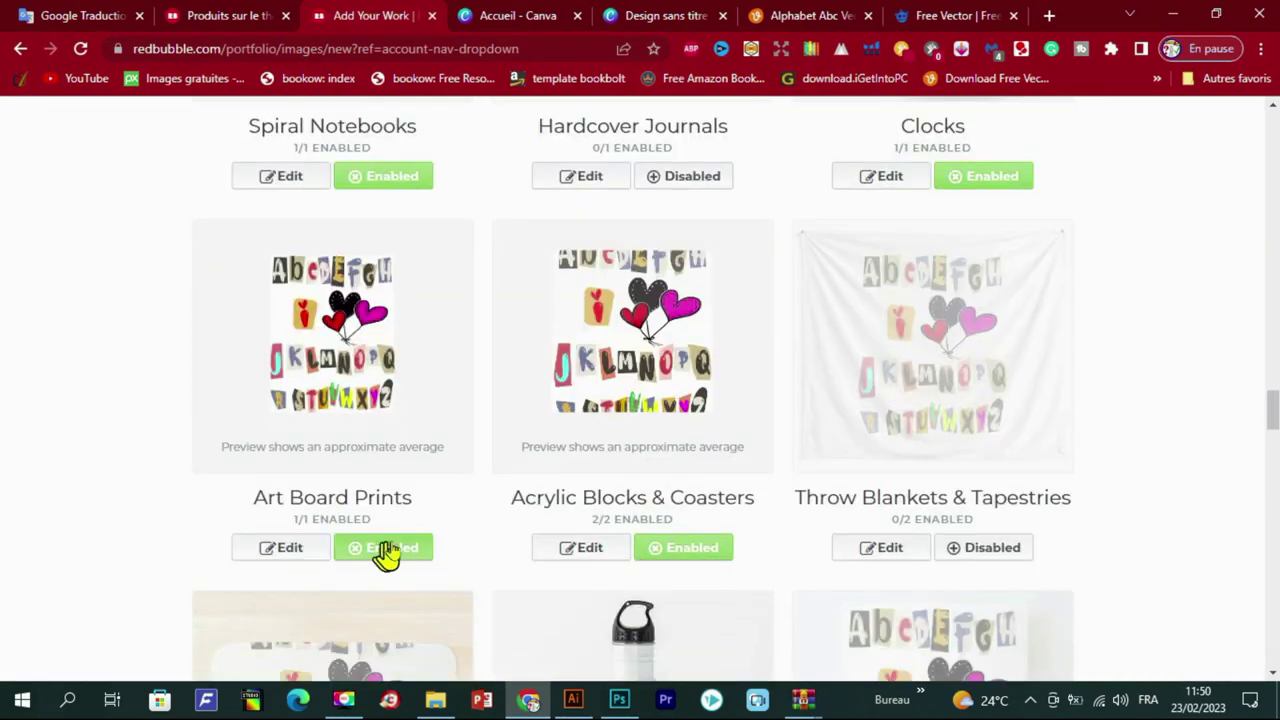
click(288, 549)
scroll(557, 560, down, 6)
click(920, 594)
Step: Scale down the artwork on Acrylic Blocks & Coasters and apply the changes
scroll(757, 560, up, 6)
click(571, 551)
scroll(800, 560, down, 4)
drag(1028, 582, 993, 583)
click(926, 584)
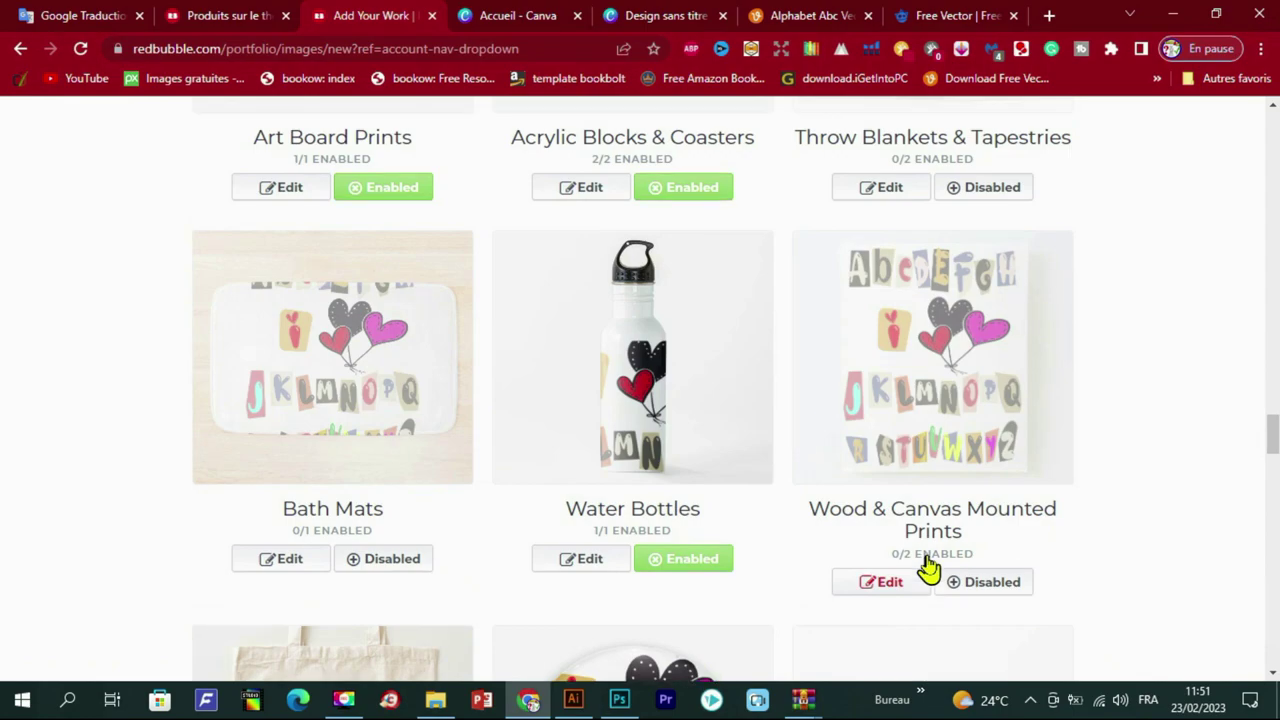
Step: Scale down the artwork on Water Bottles and apply the changes
click(581, 559)
scroll(757, 550, down, 4)
drag(986, 369, 906, 367)
click(840, 610)
Step: Scale the artwork on Bath Mats down to 66% and apply the changes
scroll(640, 560, up, 4)
click(283, 556)
scroll(757, 530, down, 4)
drag(1046, 414, 976, 414)
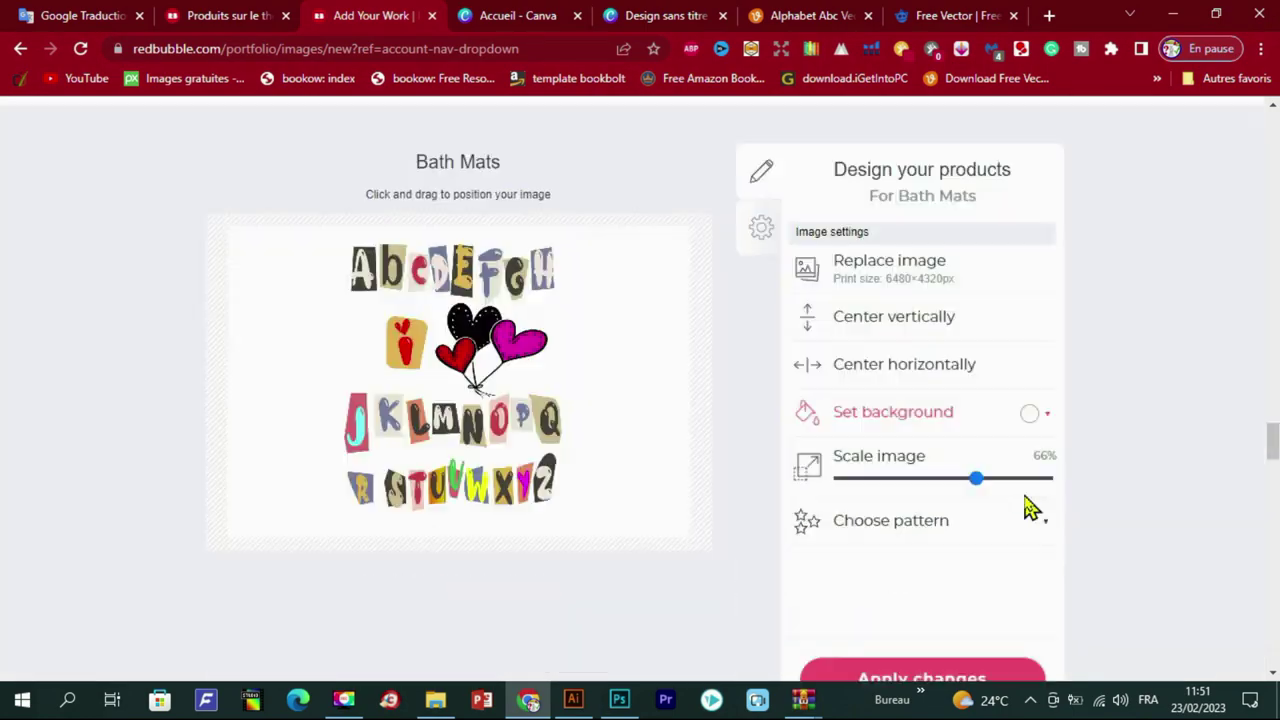
click(922, 672)
Step: Scale down the artwork in the Cotton Tote Bags, Pin Buttons and Masks row, applying each product's changes
click(588, 481)
scroll(926, 545, down, 3)
drag(898, 598, 876, 598)
click(915, 602)
click(870, 561)
scroll(880, 550, down, 5)
drag(1046, 408, 903, 410)
click(922, 609)
scroll(737, 595, up, 7)
click(946, 377)
scroll(900, 450, down, 4)
scroll(915, 490, up, 2)
drag(889, 597, 879, 597)
scroll(780, 440, down, 4)
click(922, 387)
Step: Scale down the artwork on the products between Masks and Pet Bowls and apply the changes to each
click(283, 559)
drag(1031, 408, 945, 408)
click(922, 609)
click(283, 559)
drag(1046, 596, 912, 592)
click(922, 600)
click(583, 559)
scroll(800, 520, down, 4)
scroll(912, 590, down, 2)
click(915, 600)
Step: Scale the artwork on Pet Bowls down to 21% and apply the changes
scroll(800, 540, down, 2)
click(300, 368)
drag(1046, 586, 884, 587)
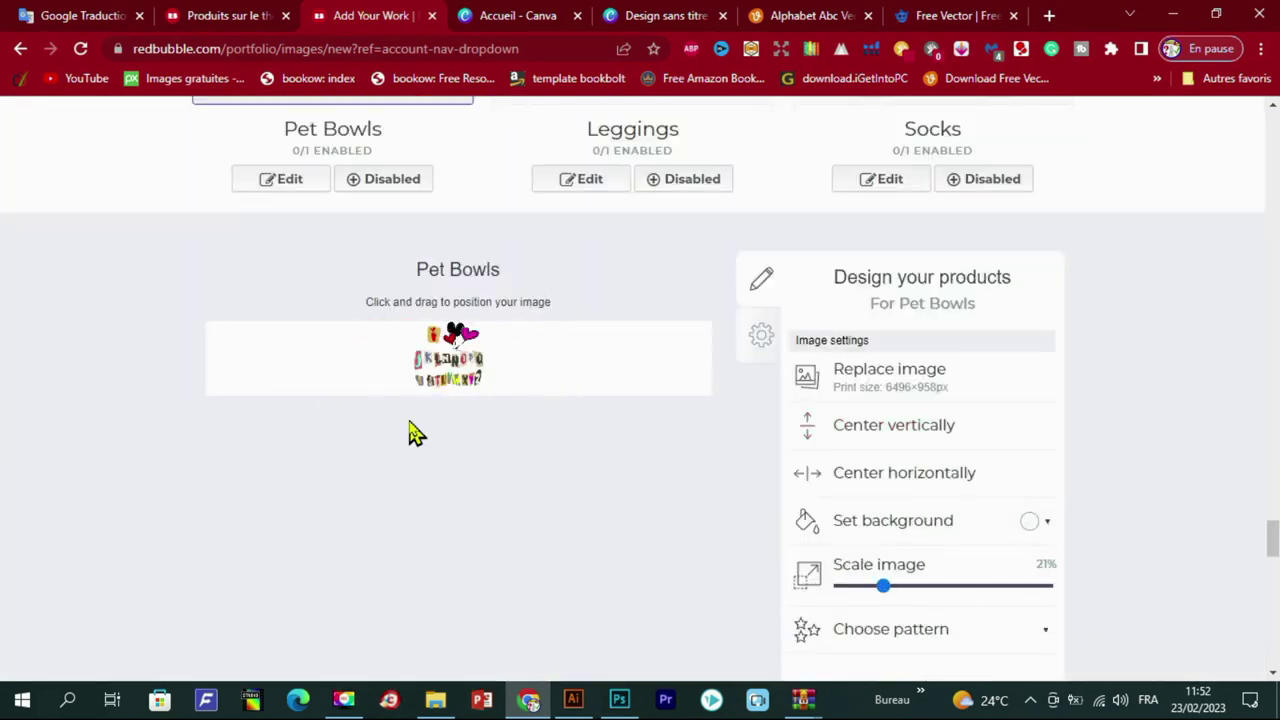
scroll(890, 590, down, 2)
click(915, 600)
Step: Scale down the artwork on Leggings and apply the changes
scroll(600, 505, down, 6)
click(585, 365)
scroll(800, 450, down, 4)
drag(1046, 397, 903, 395)
click(922, 597)
scroll(654, 428, up, 4)
scroll(640, 430, down, 4)
Step: Move the artwork to the left on the first product in the Fitted Masks row and apply the changes
click(281, 550)
scroll(783, 557, down, 5)
drag(450, 400, 334, 400)
click(922, 597)
scroll(657, 500, down, 4)
Step: Move the artwork downward on the second product in the Fitted Masks row and apply the changes
click(585, 550)
scroll(594, 606, down, 5)
drag(458, 343, 458, 371)
click(922, 597)
scroll(890, 560, down, 4)
Step: Scale the artwork on Fitted Masks down to 12% and apply the changes
click(883, 550)
scroll(895, 565, down, 5)
drag(965, 403, 866, 403)
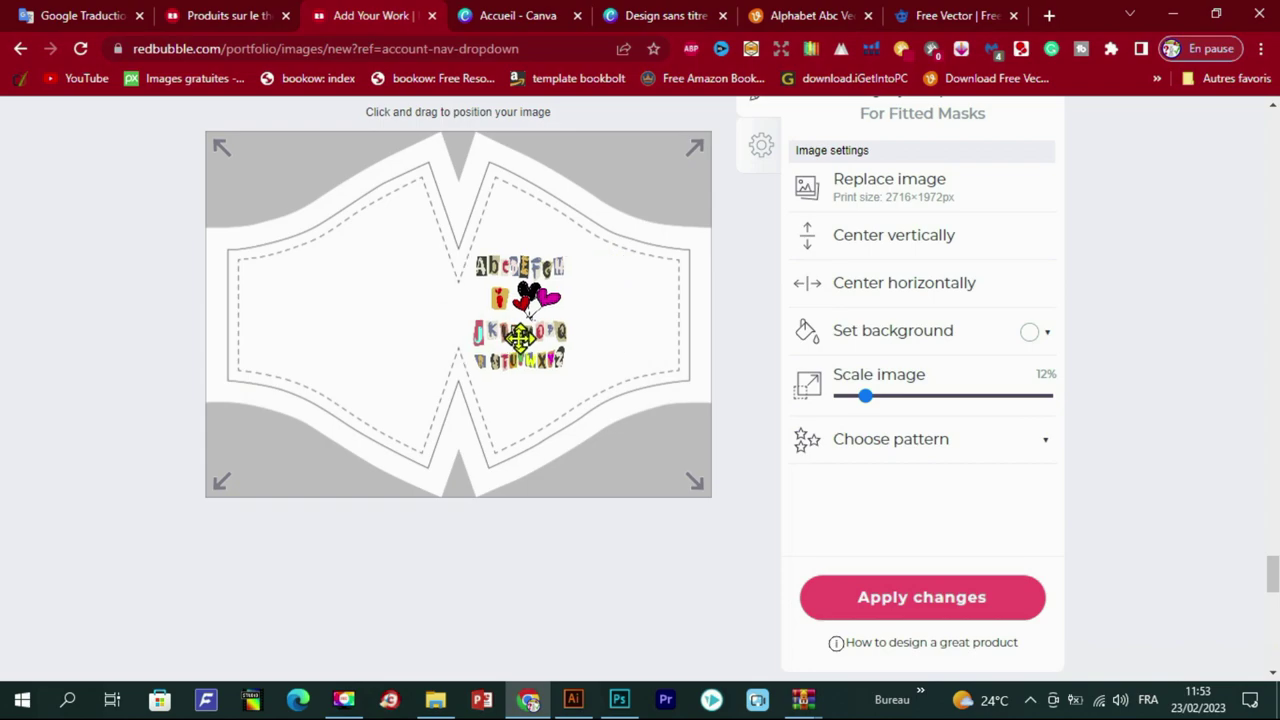
click(921, 604)
Step: Open the Masks product for editing and apply the changes to its artwork
scroll(623, 555, up, 10)
scroll(887, 579, up, 20)
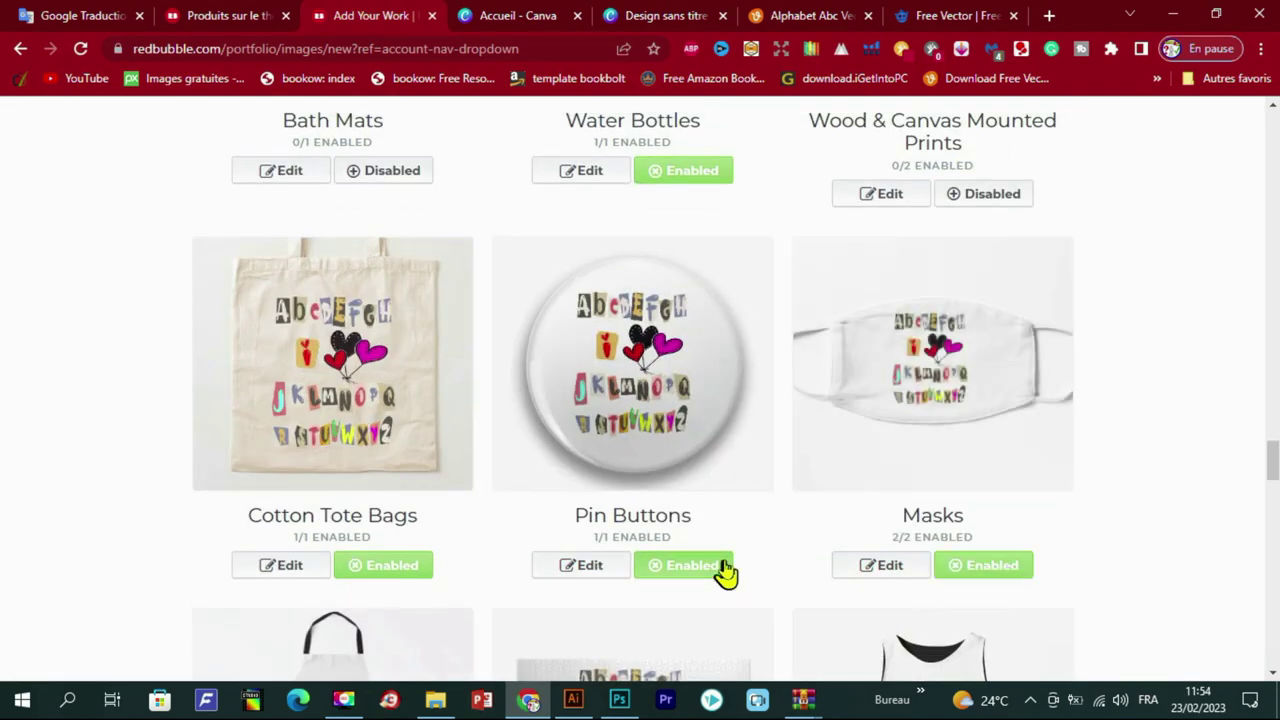
click(883, 547)
scroll(890, 575, down, 4)
scroll(897, 594, down, 3)
click(921, 597)
Step: Open the Mugs product for editing
scroll(777, 514, up, 20)
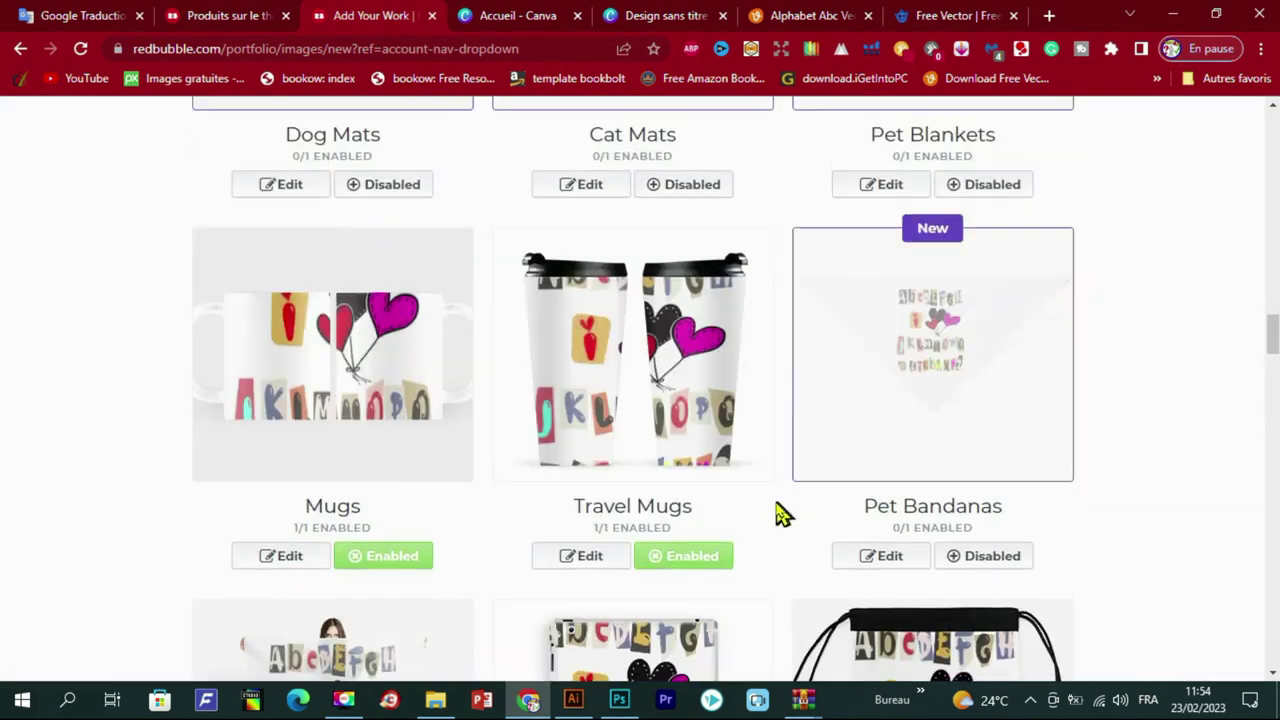
click(283, 545)
scroll(900, 415, down, 10)
scroll(480, 470, up, 20)
Step: Set the default product in the shop to Optimized (recommended)
scroll(505, 490, down, 15)
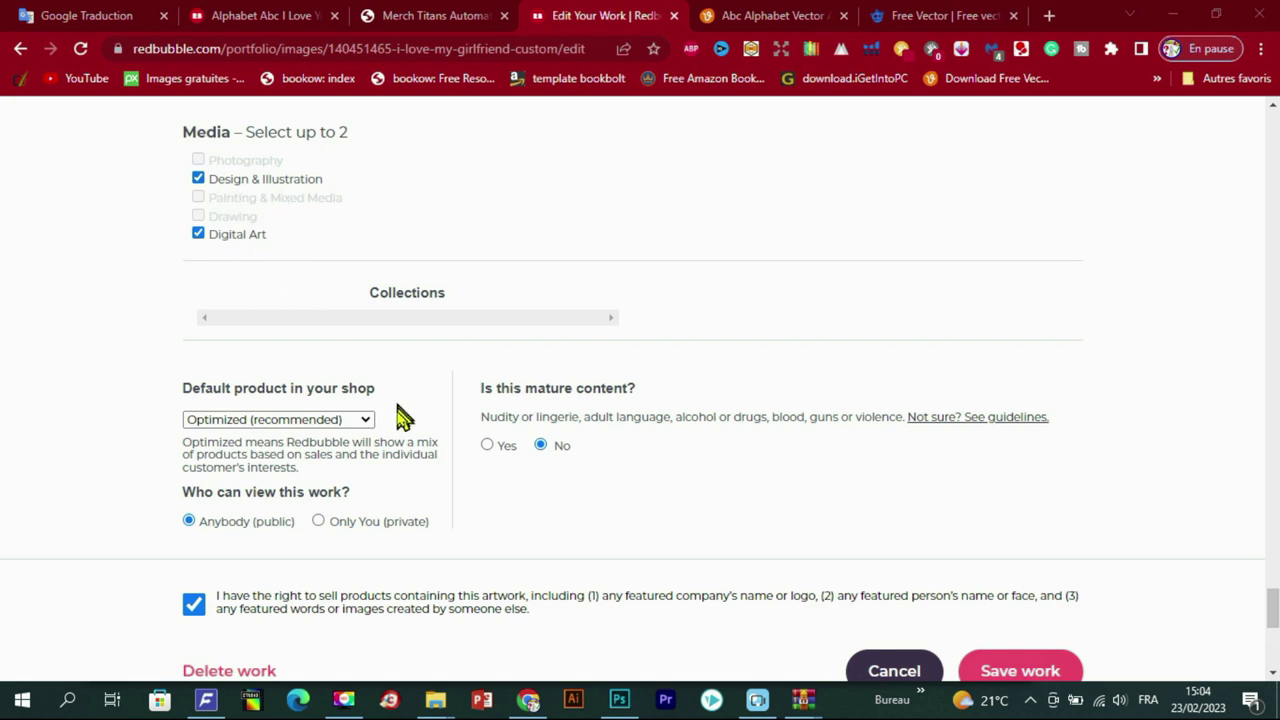
click(368, 421)
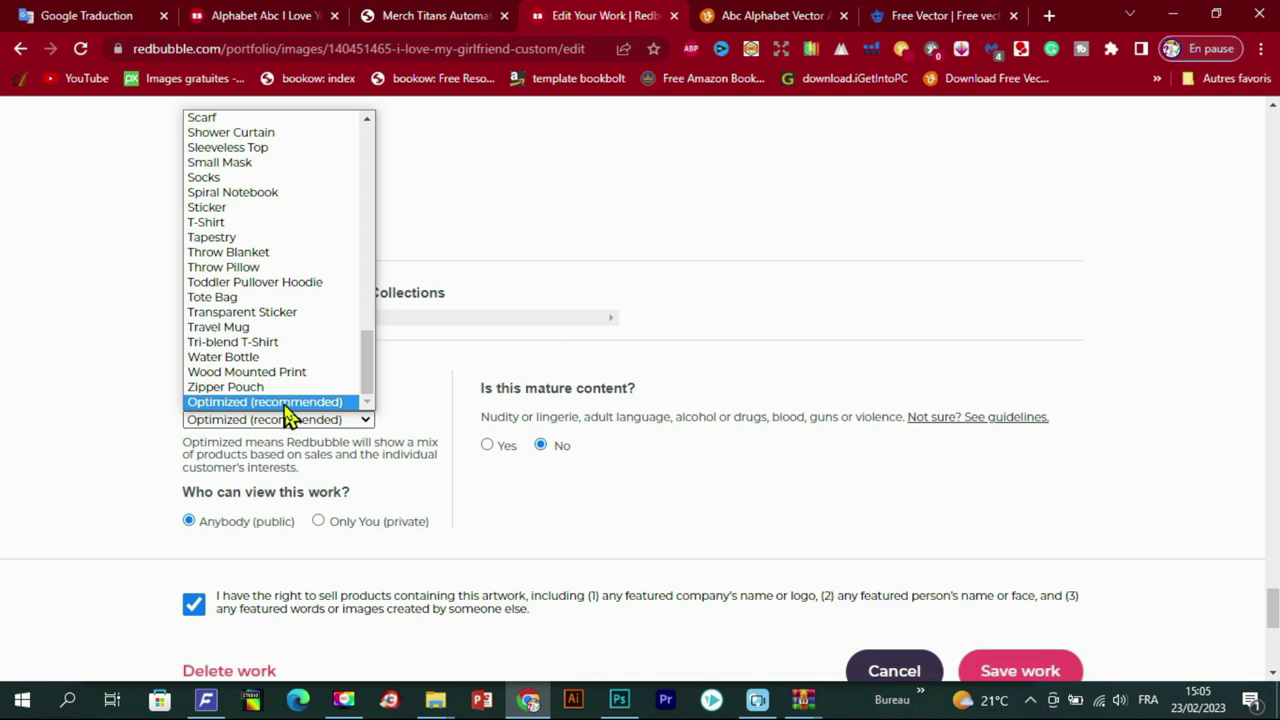
click(287, 404)
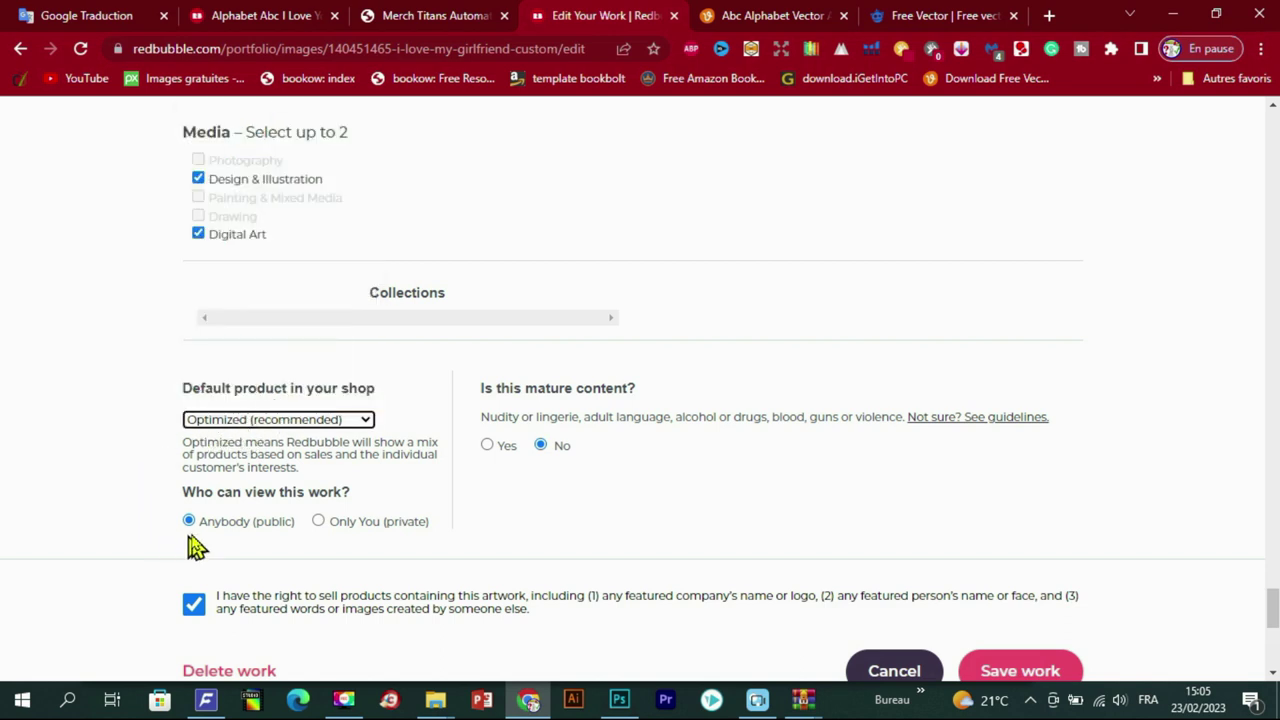
Step: Set the work's visibility to Anybody (public) and save the work
click(318, 522)
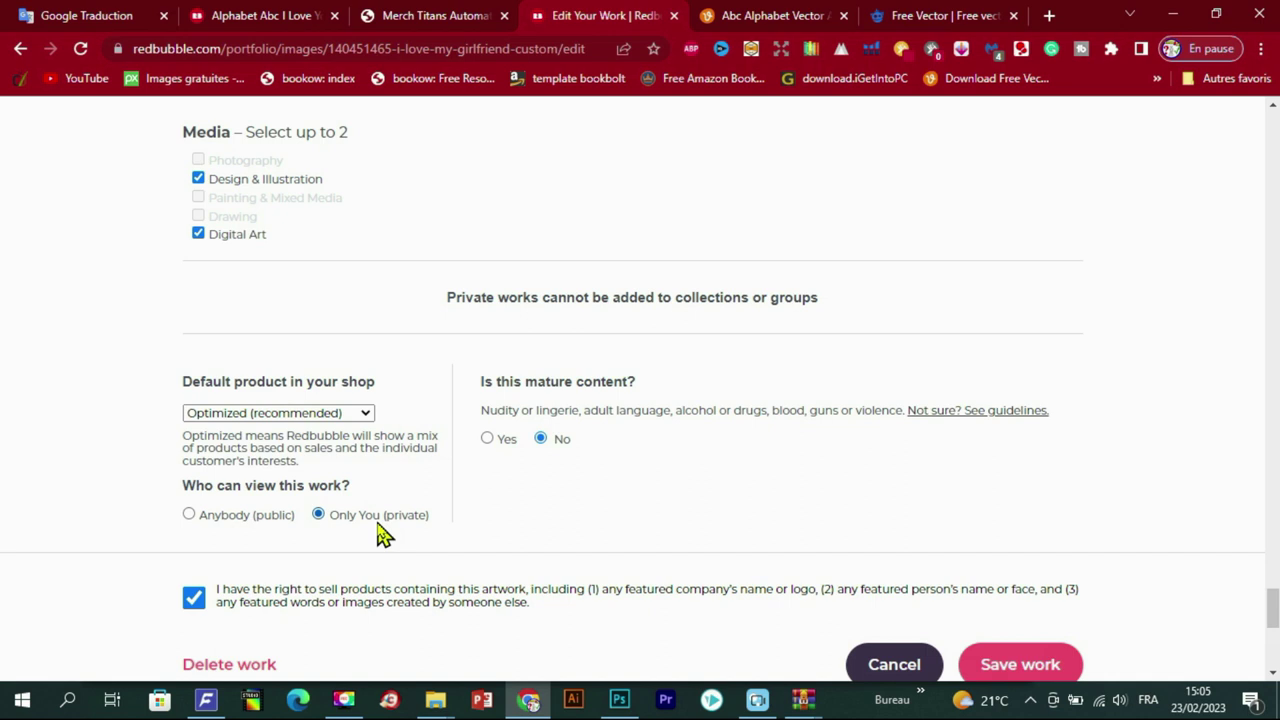
click(207, 518)
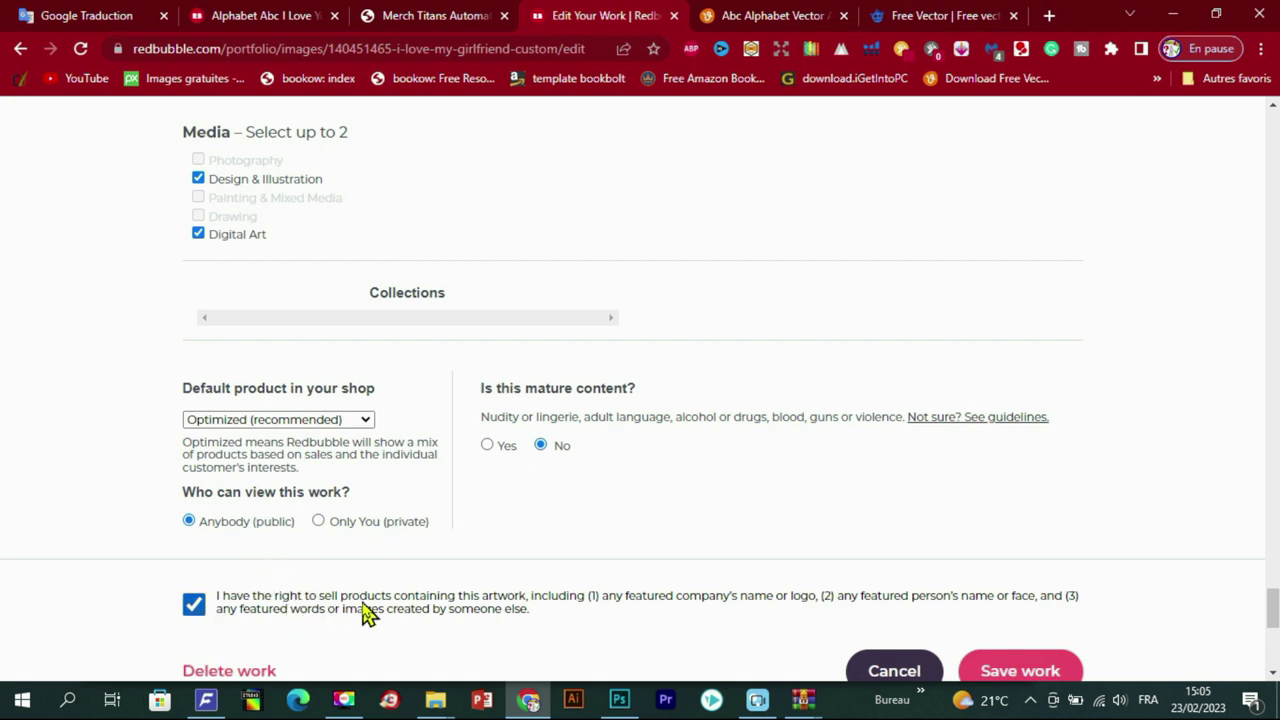
scroll(900, 480, down, 2)
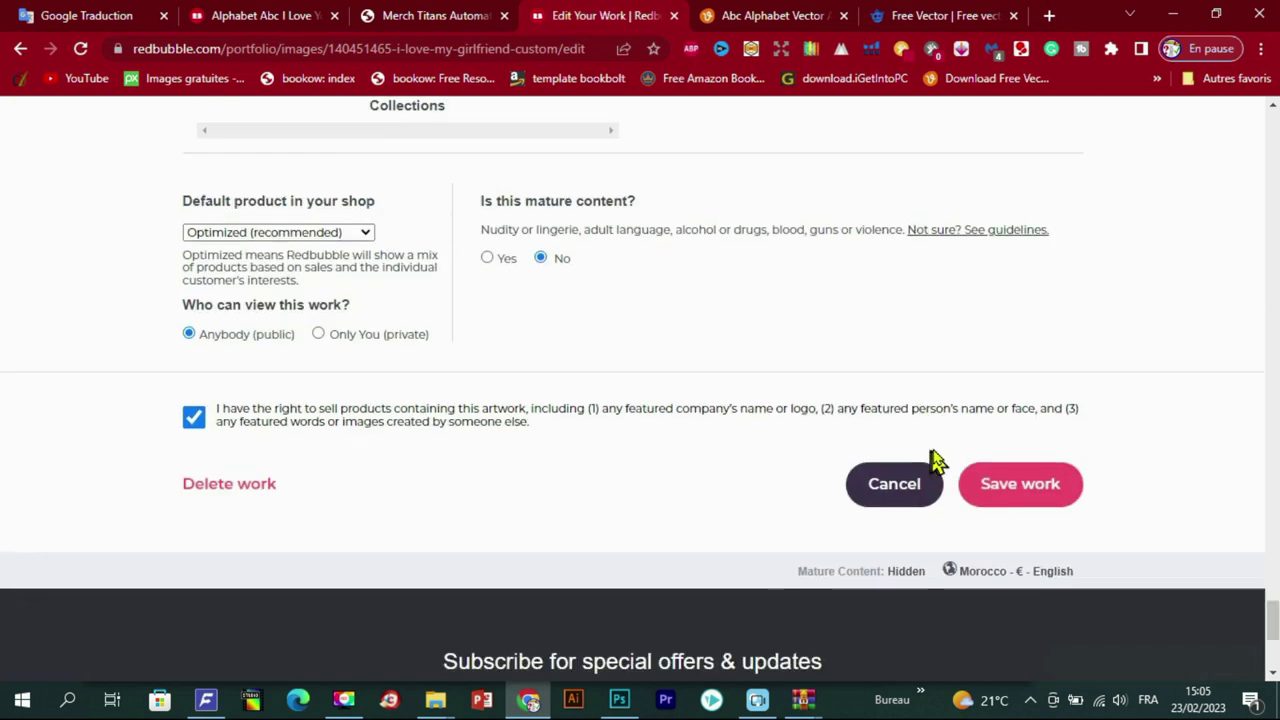
click(1020, 484)
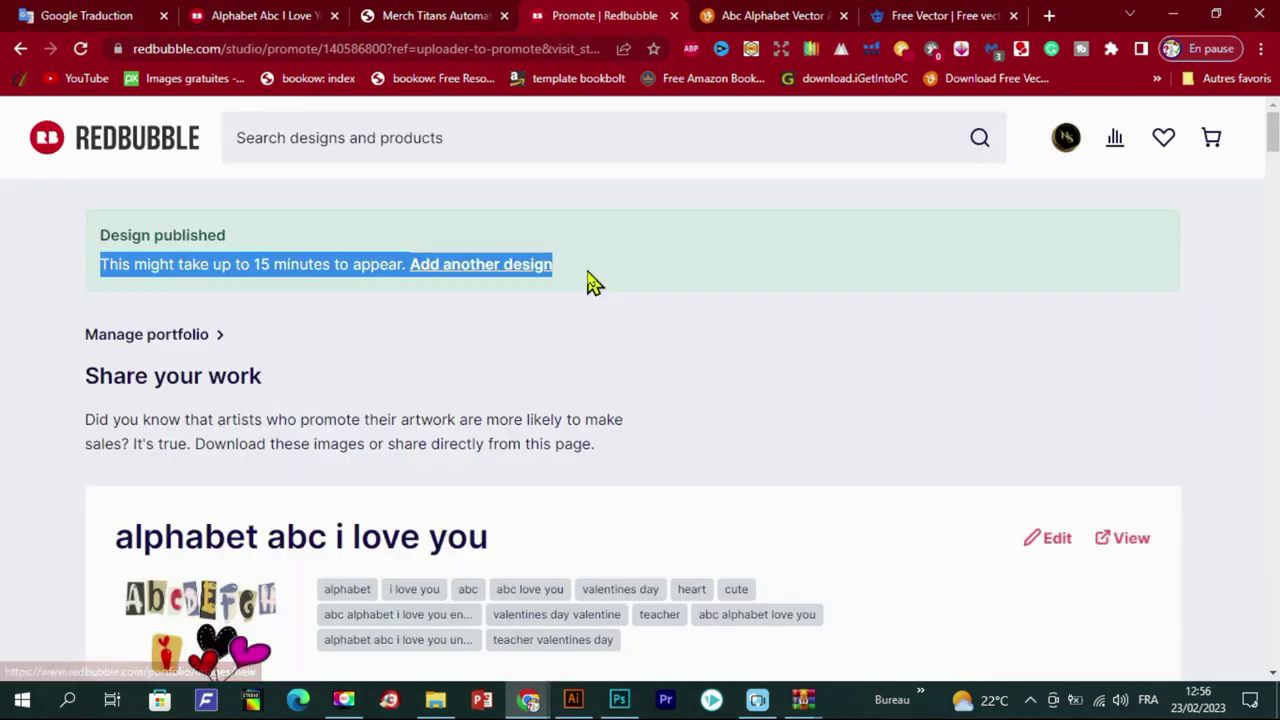
Step: Review the published design's notice, title, tags and product previews on the promotion page
mouse_move(591, 280)
mouse_down()
mouse_move(414, 383)
mouse_move(585, 300)
mouse_up()
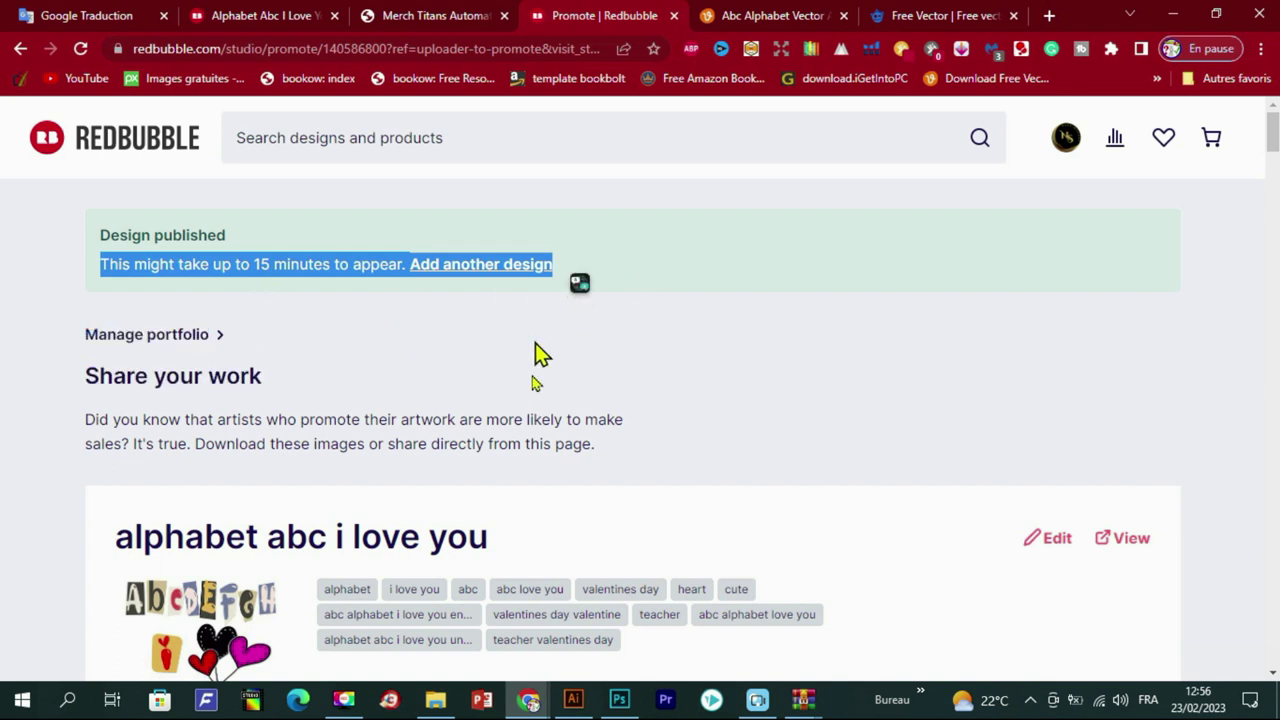
scroll(851, 346, down, 2)
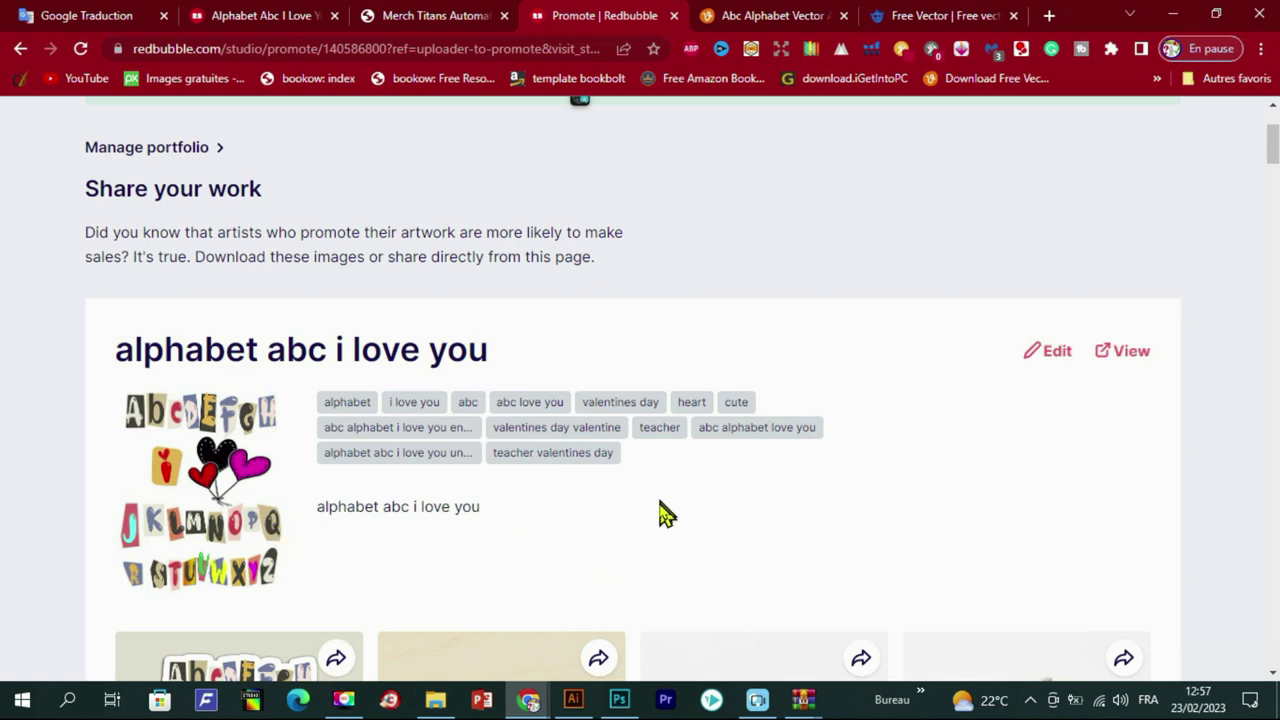
scroll(667, 514, down, 7)
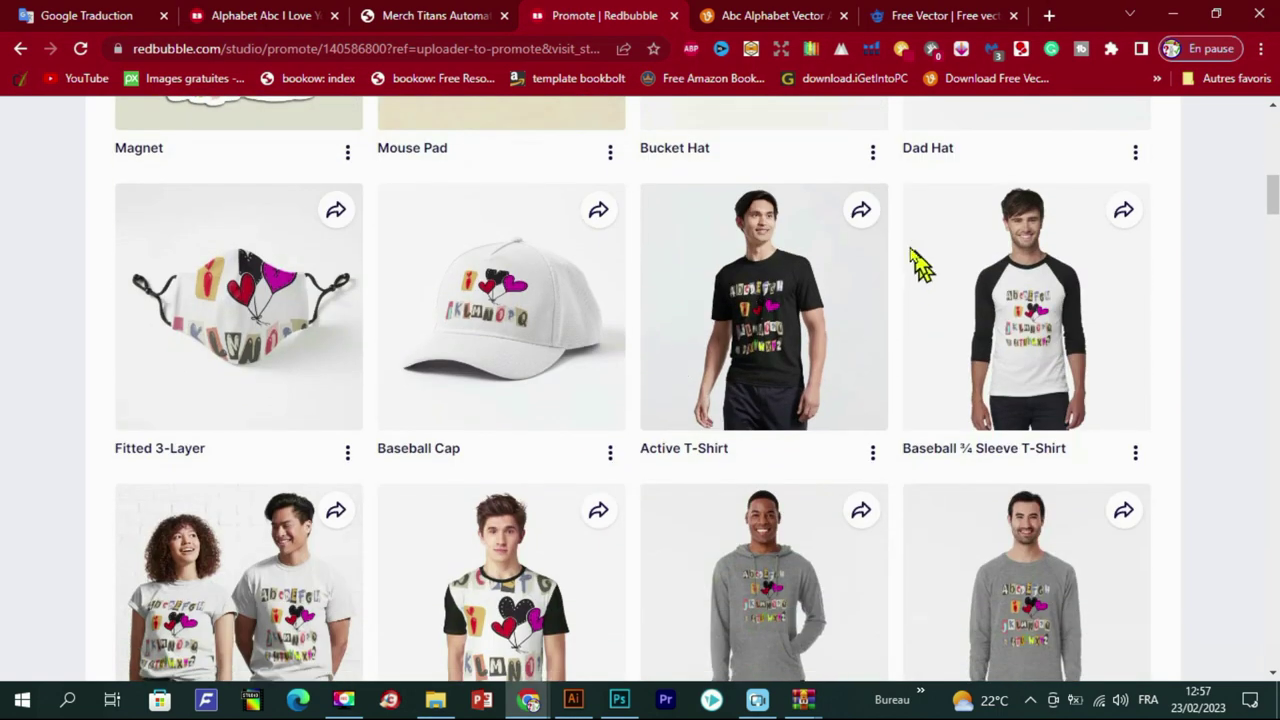
scroll(772, 375, down, 4)
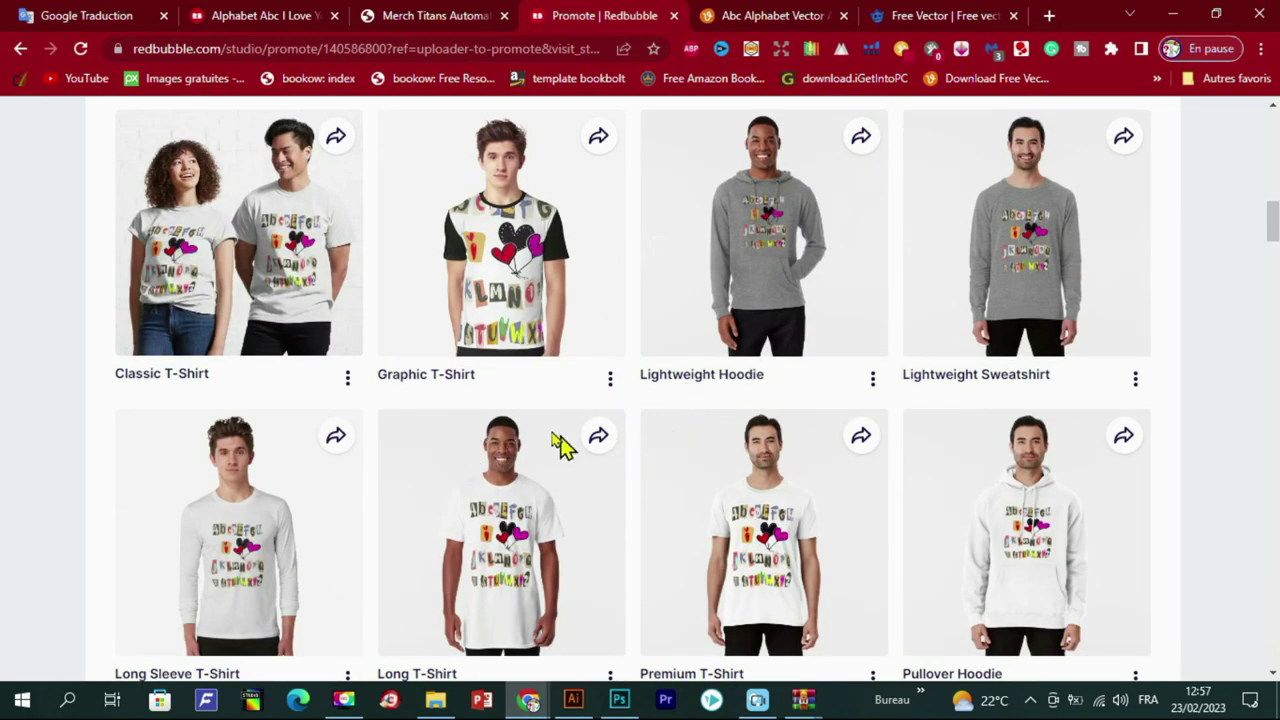
scroll(800, 429, up, 5)
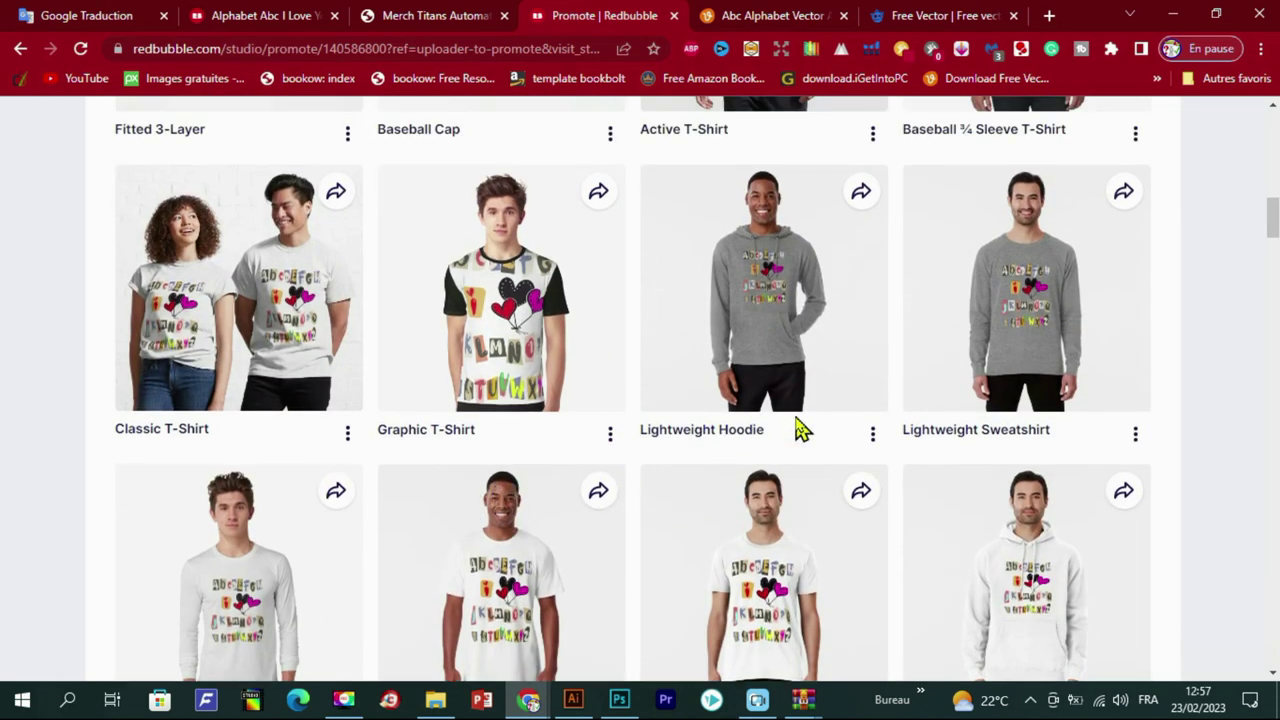
scroll(815, 417, up, 4)
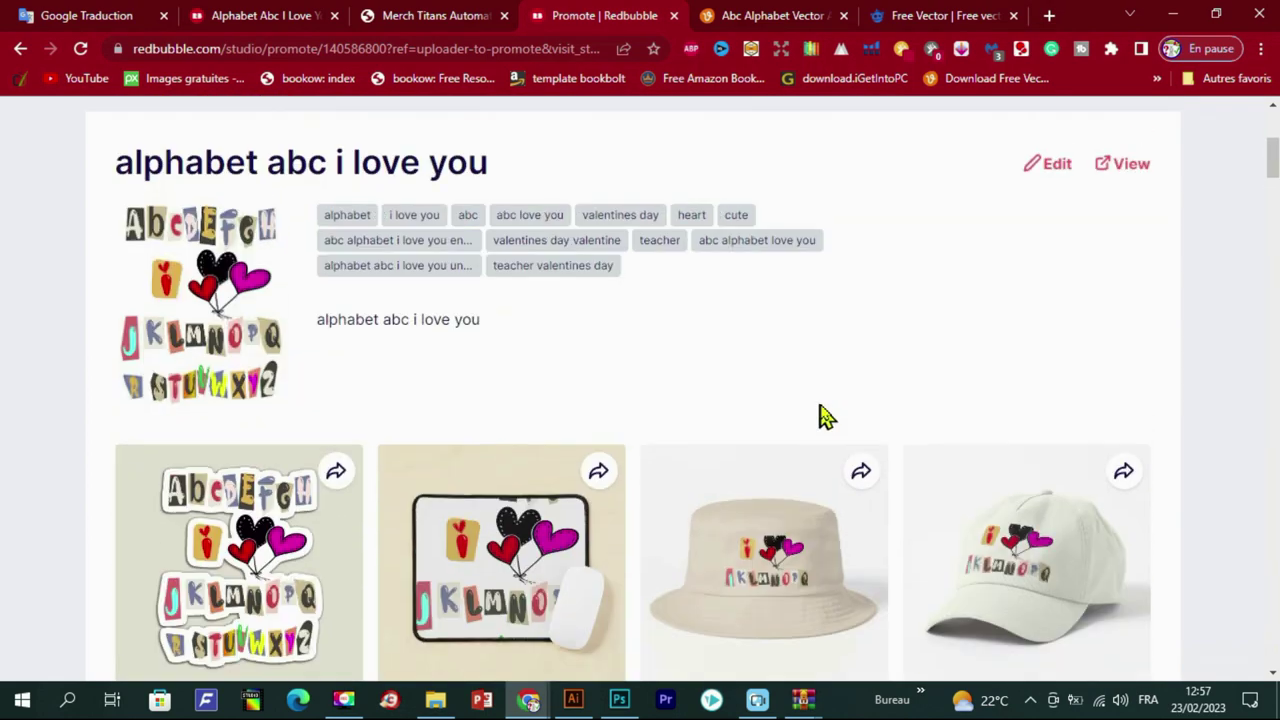